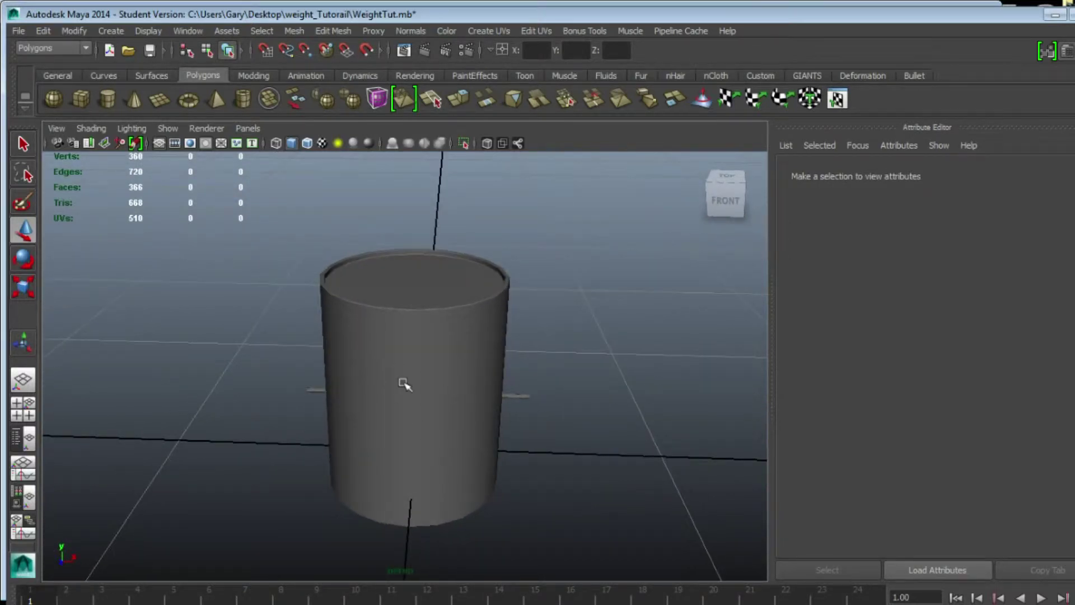
# - Open the UV Texture Editor beside the viewport and select the large cylinder to display its UVs
pyautogui.click(534, 32)
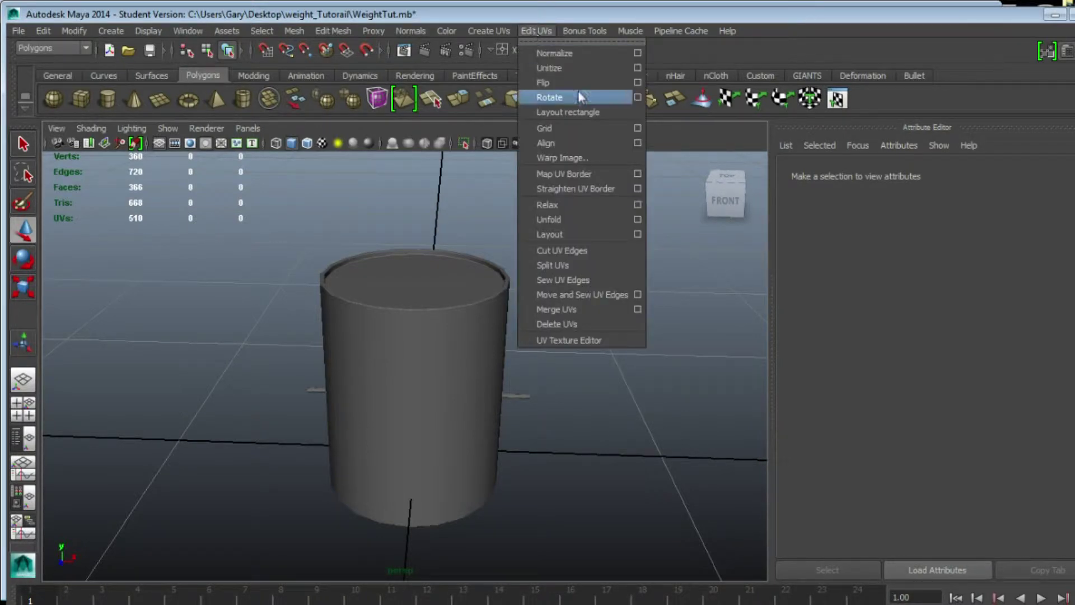
pyautogui.click(569, 341)
pyautogui.moveTo(840, 206); pyautogui.dragTo(849, 112)
pyautogui.click(419, 367)
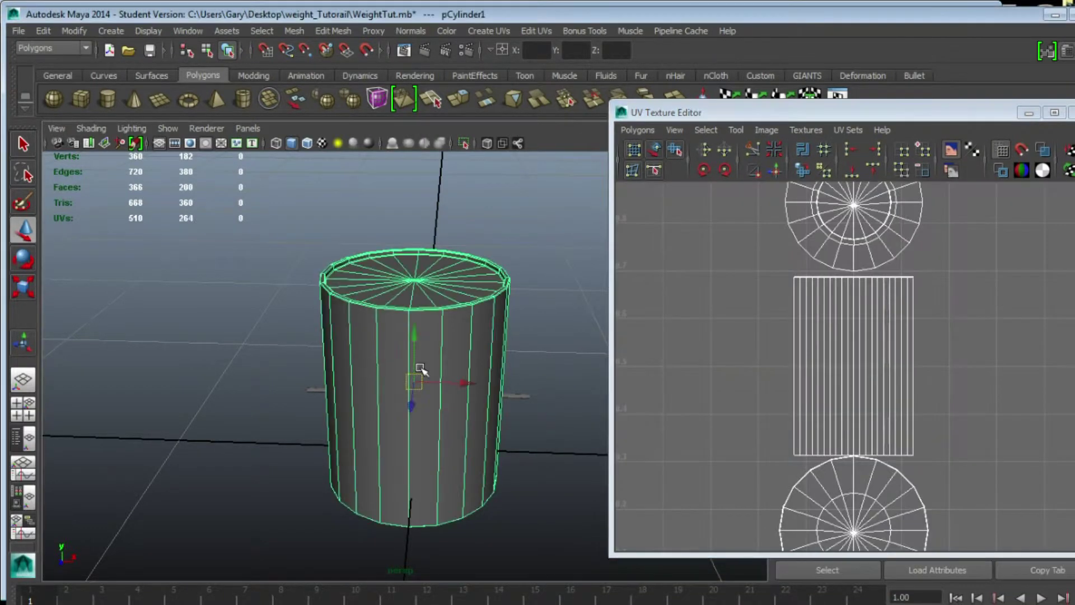
# - Examine the existing UV shells of the large cylinder and of the long thin rod
pyautogui.scroll(-2, 857, 308)
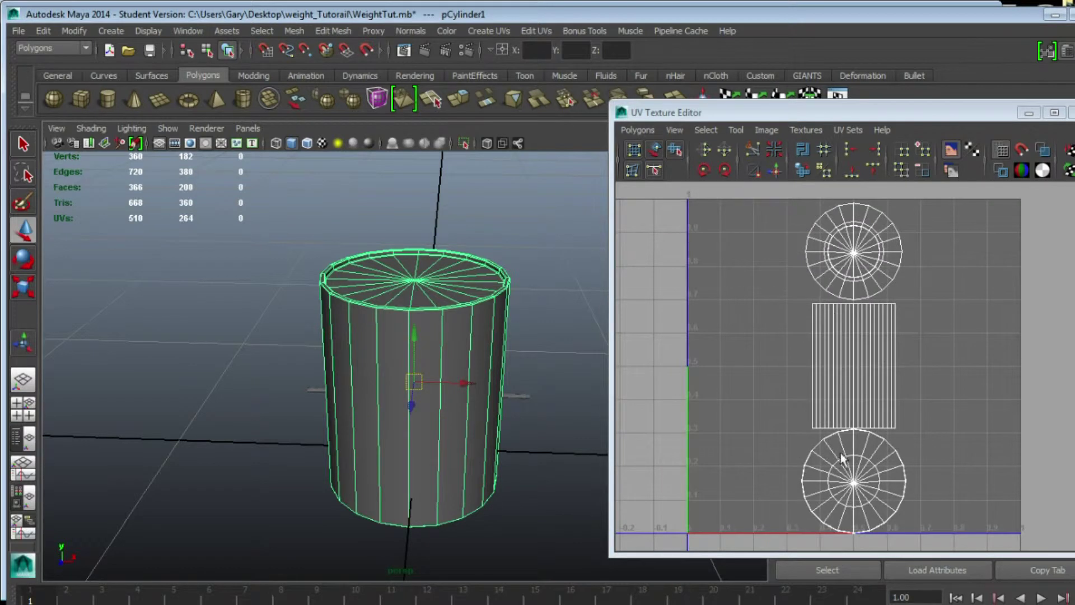
pyautogui.scroll(3, 866, 335)
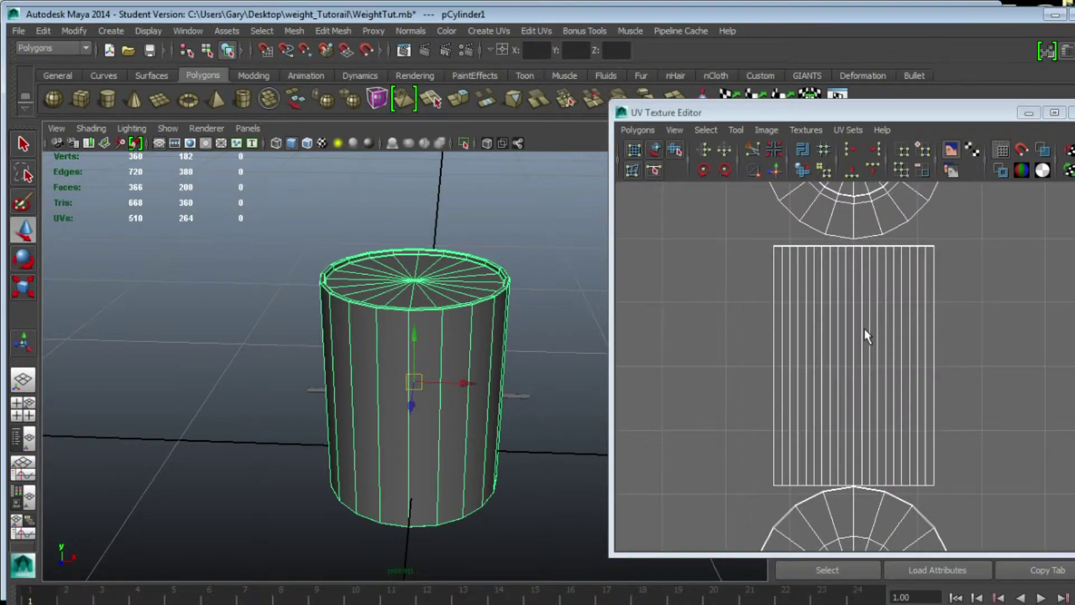
pyautogui.scroll(3, 853, 364)
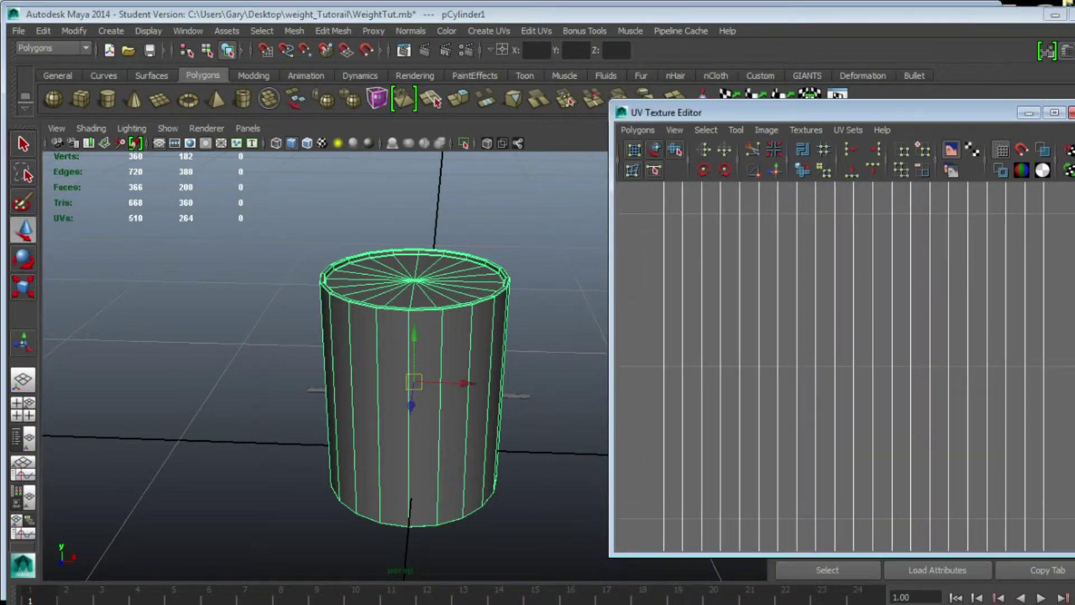
pyautogui.scroll(2, 853, 364)
pyautogui.keyDown('alt'); pyautogui.moveTo(854, 202); pyautogui.dragTo(842, 537, button='middle'); pyautogui.keyUp('alt')
pyautogui.scroll(5, 856, 388)
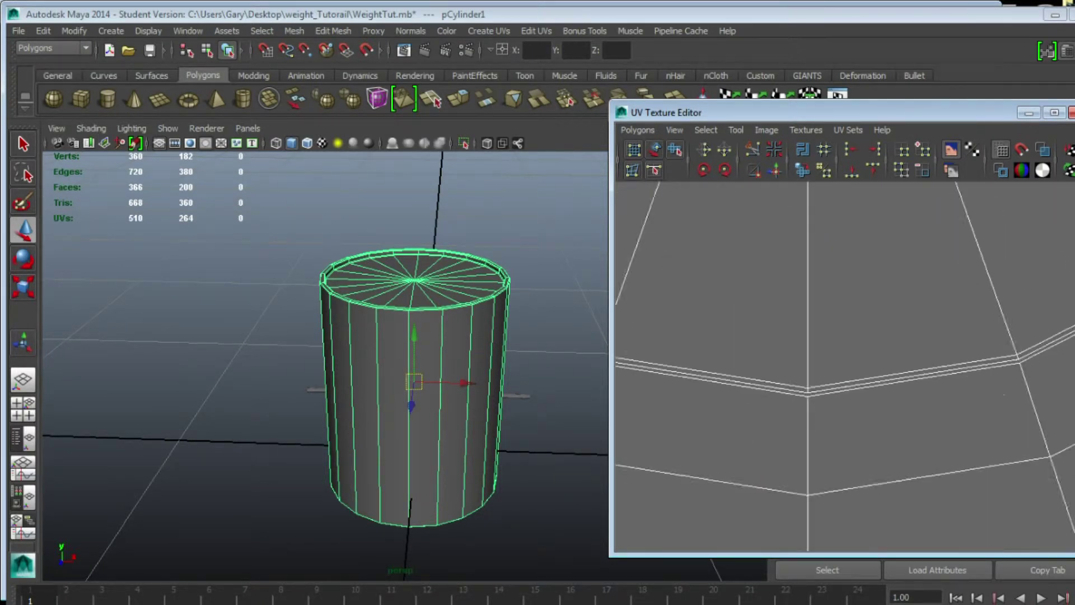
pyautogui.scroll(-2, 854, 364)
pyautogui.keyDown('alt'); pyautogui.moveTo(224, 445); pyautogui.dragTo(355, 480); pyautogui.keyUp('alt')
pyautogui.click(329, 466)
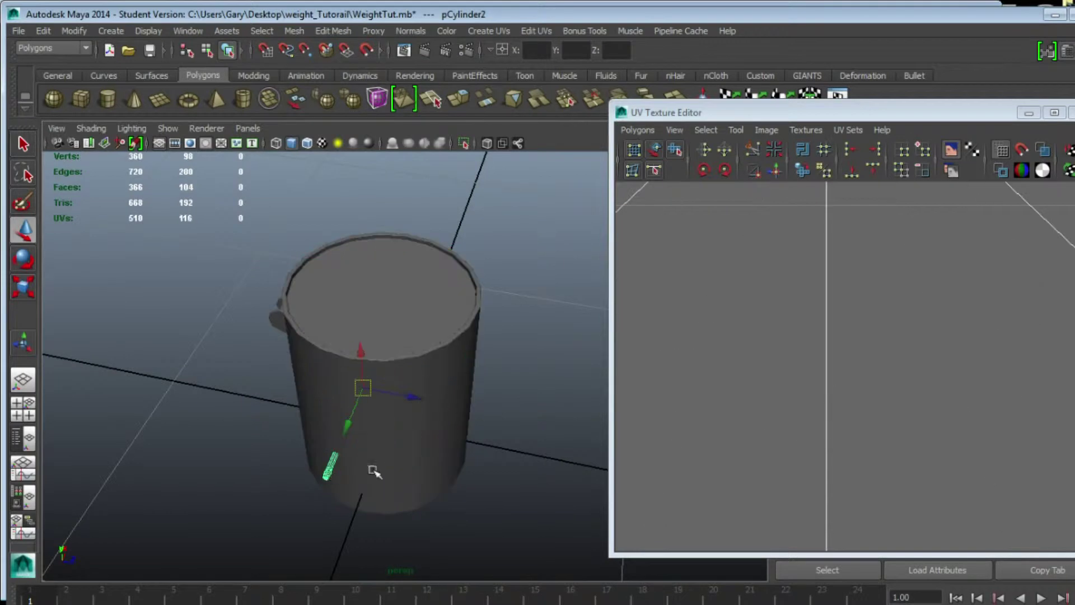
pyautogui.scroll(-4, 852, 315)
pyautogui.scroll(2, 852, 366)
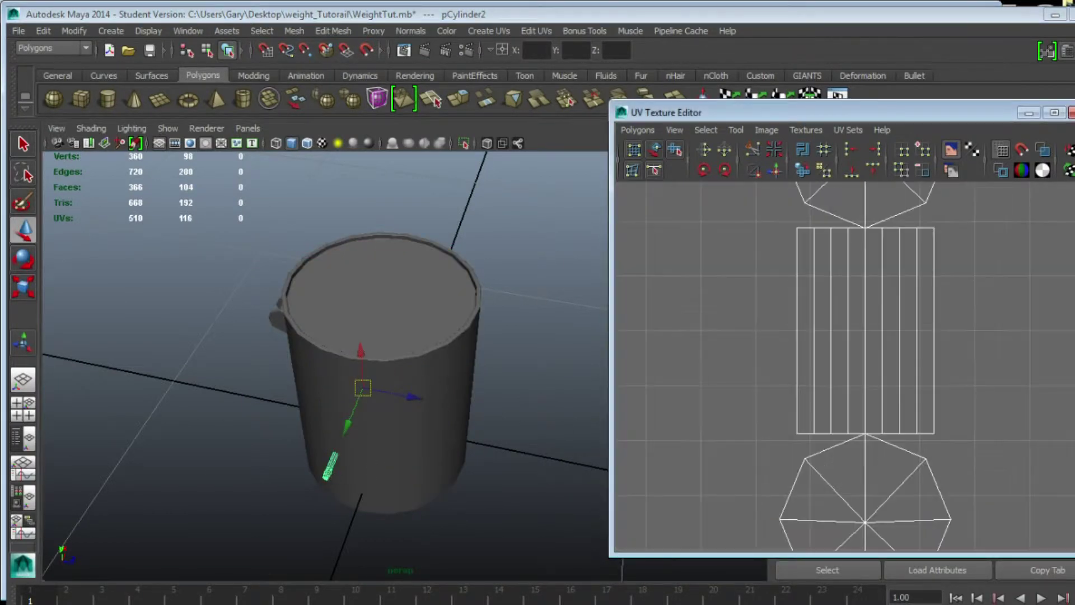
# - Apply a planar mapping to the short pin between the two side brackets
pyautogui.keyDown('alt'); pyautogui.moveTo(233, 312); pyautogui.dragTo(364, 381); pyautogui.keyUp('alt')
pyautogui.scroll(2, 392, 398)
pyautogui.keyDown('alt'); pyautogui.moveTo(274, 419); pyautogui.dragTo(271, 389); pyautogui.keyUp('alt')
pyautogui.scroll(3, 359, 374)
pyautogui.click(392, 338)
pyautogui.keyDown('alt'); pyautogui.moveTo(288, 340); pyautogui.dragTo(335, 408); pyautogui.keyUp('alt')
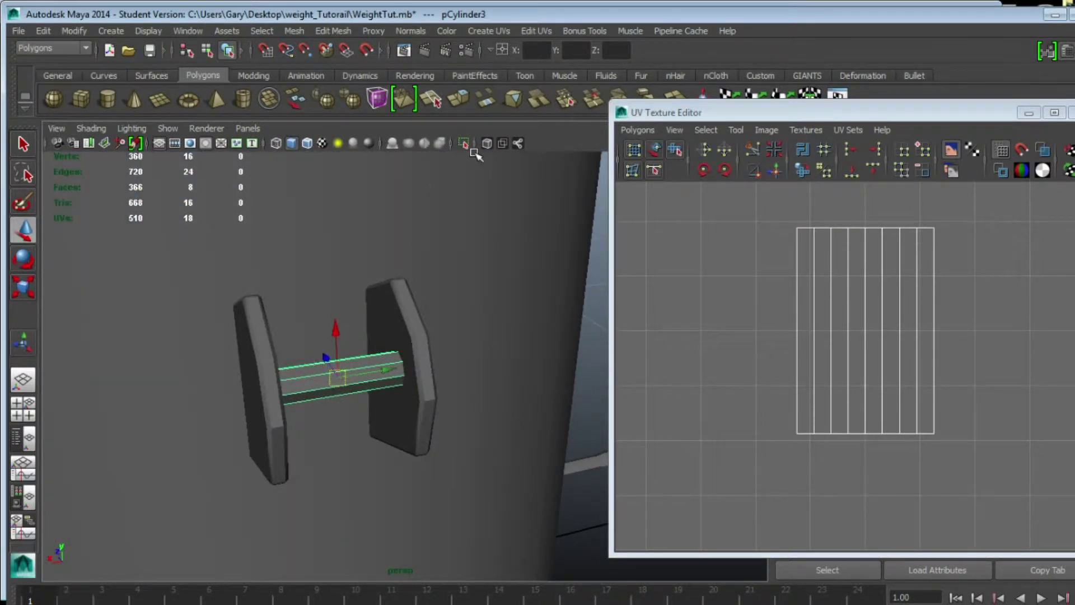
pyautogui.click(495, 31)
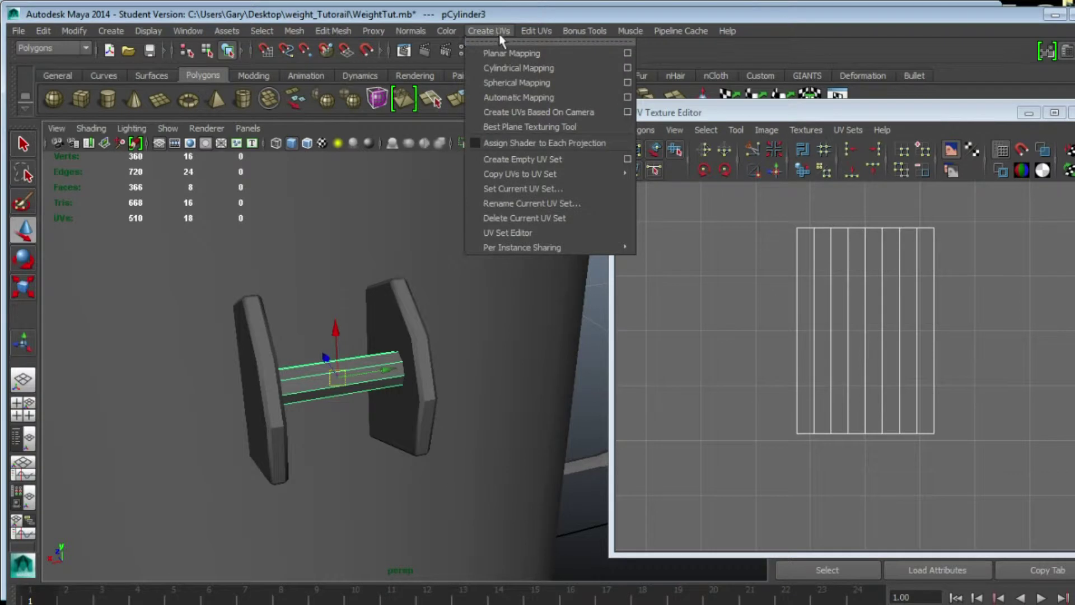
pyautogui.click(505, 52)
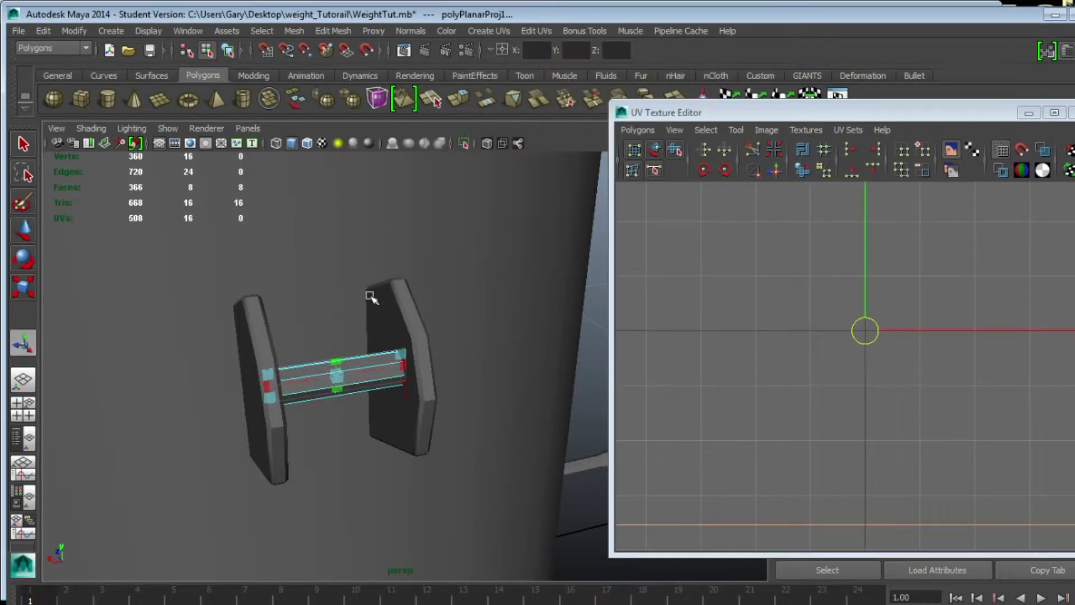
# - Select the short pin between the brackets and isolate it in the viewport
pyautogui.keyDown('alt'); pyautogui.moveTo(351, 319); pyautogui.dragTo(370, 327, button='middle'); pyautogui.keyUp('alt')
pyautogui.keyDown('alt'); pyautogui.moveTo(371, 331); pyautogui.dragTo(396, 303); pyautogui.keyUp('alt')
pyautogui.keyDown('alt'); pyautogui.moveTo(417, 255); pyautogui.dragTo(364, 409, button='middle'); pyautogui.keyUp('alt')
pyautogui.keyDown('alt'); pyautogui.moveTo(300, 367); pyautogui.dragTo(374, 348, button='right'); pyautogui.keyUp('alt')
pyautogui.keyDown('alt'); pyautogui.moveTo(367, 305); pyautogui.dragTo(349, 437, button='middle'); pyautogui.keyUp('alt')
pyautogui.click(371, 317)
pyautogui.click(374, 338)
pyautogui.click(464, 146)
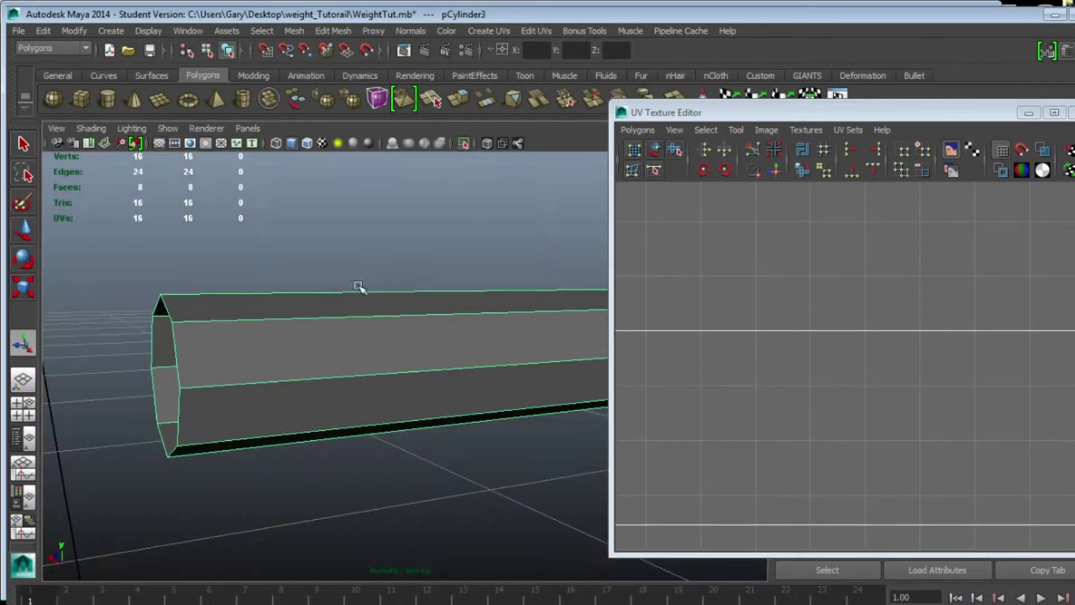
# - Cut the pin's UVs along one lengthwise edge on its underside
pyautogui.keyDown('alt'); pyautogui.moveTo(437, 330); pyautogui.dragTo(377, 335, button='right'); pyautogui.keyUp('alt')
pyautogui.keyDown('alt'); pyautogui.moveTo(377, 336); pyautogui.dragTo(473, 324); pyautogui.keyUp('alt')
pyautogui.keyDown('alt'); pyautogui.moveTo(473, 325); pyautogui.dragTo(341, 322, button='middle'); pyautogui.keyUp('alt')
pyautogui.keyDown('alt'); pyautogui.moveTo(341, 322); pyautogui.dragTo(399, 331); pyautogui.keyUp('alt')
pyautogui.click(384, 307)
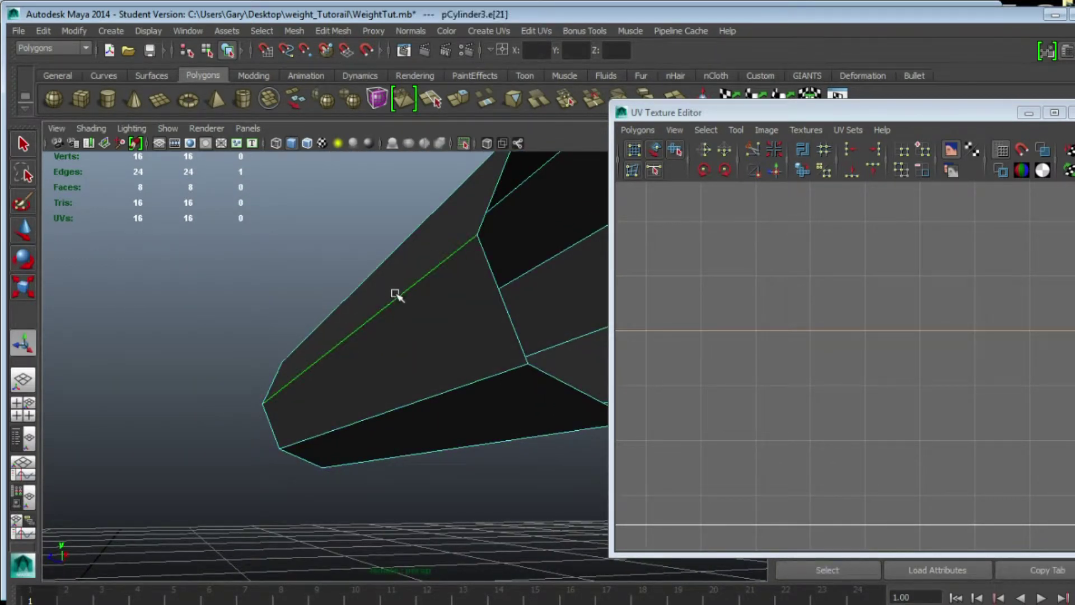
pyautogui.click(404, 392)
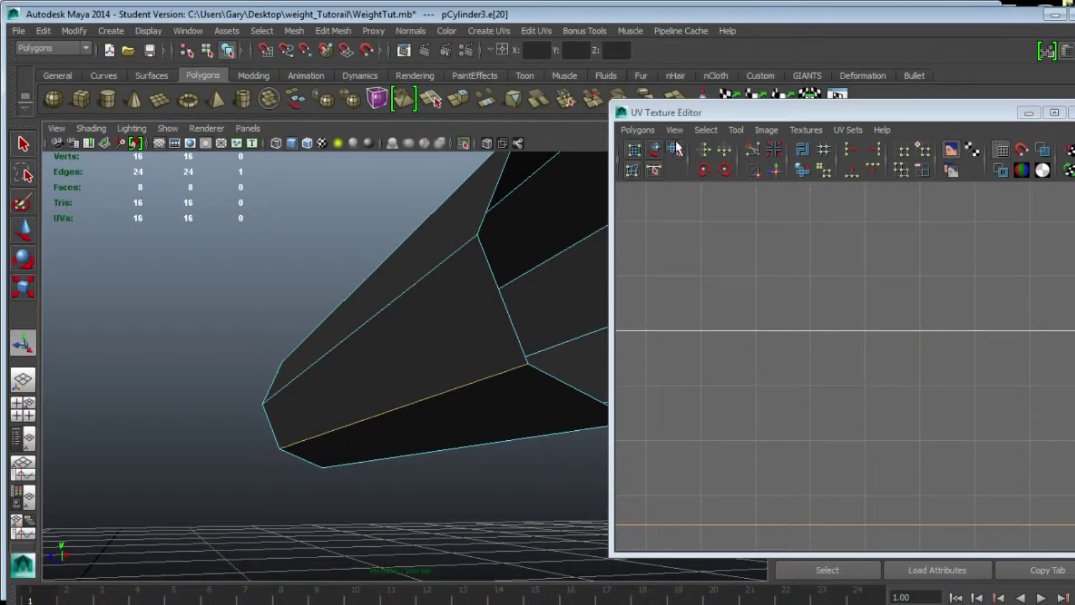
pyautogui.click(753, 150)
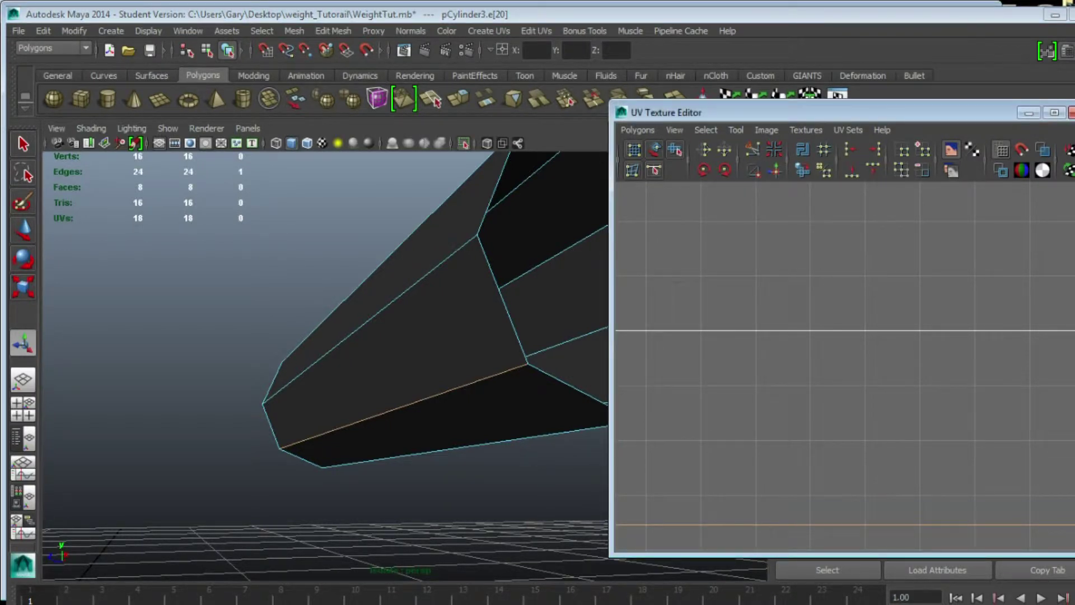
# - Select all of the pin's UVs and unfold them with the Smooth UV Tool
pyautogui.scroll(-3, 844, 336)
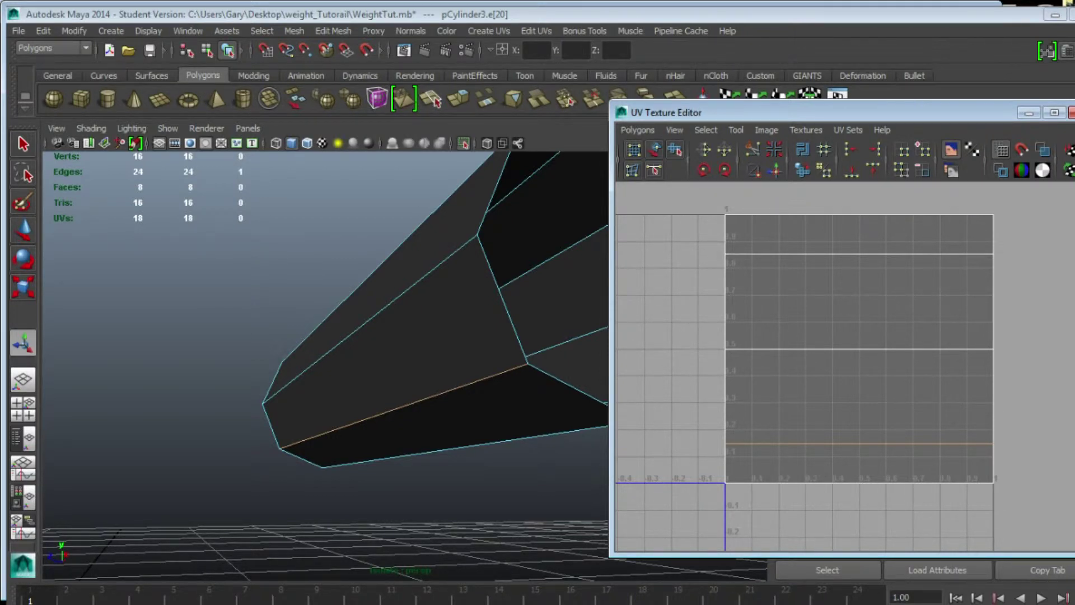
pyautogui.moveTo(694, 197); pyautogui.dragTo(1020, 506)
pyautogui.hotkey('ctrl', 'F12')
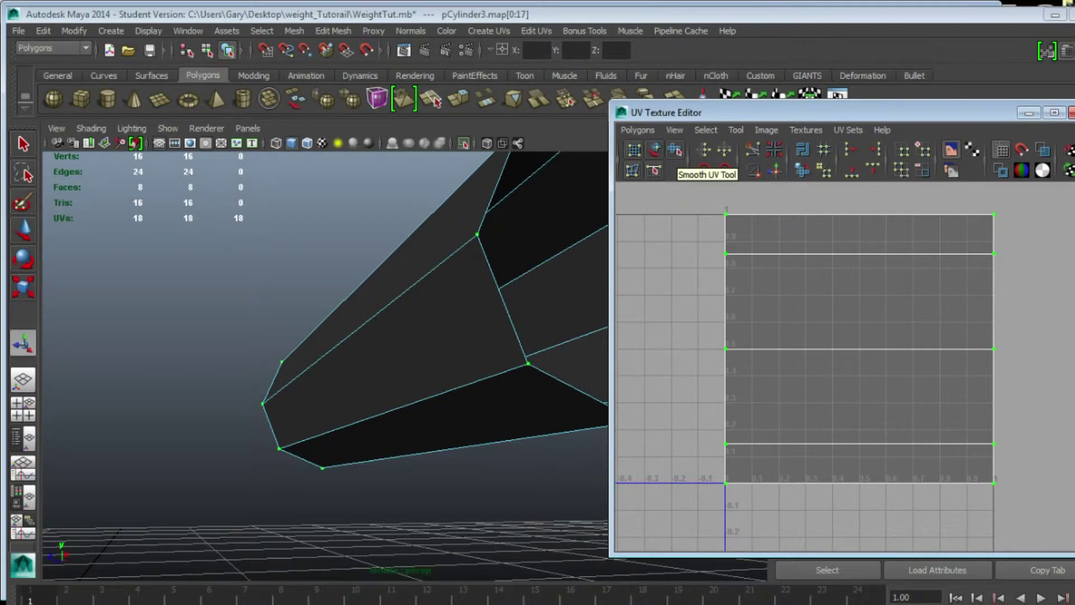
pyautogui.click(674, 149)
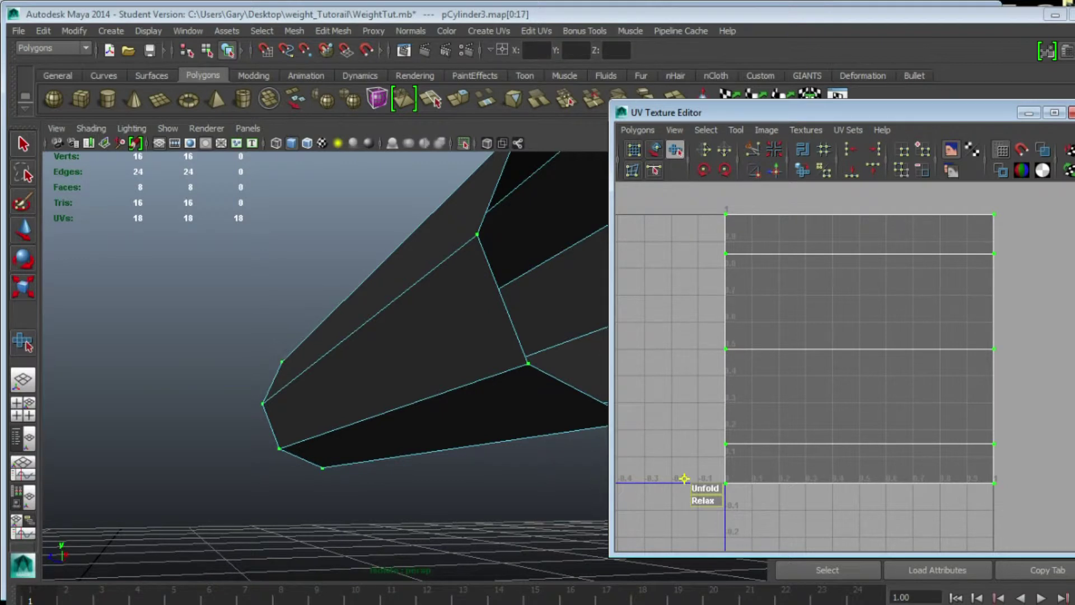
pyautogui.moveTo(704, 488); pyautogui.dragTo(762, 488)
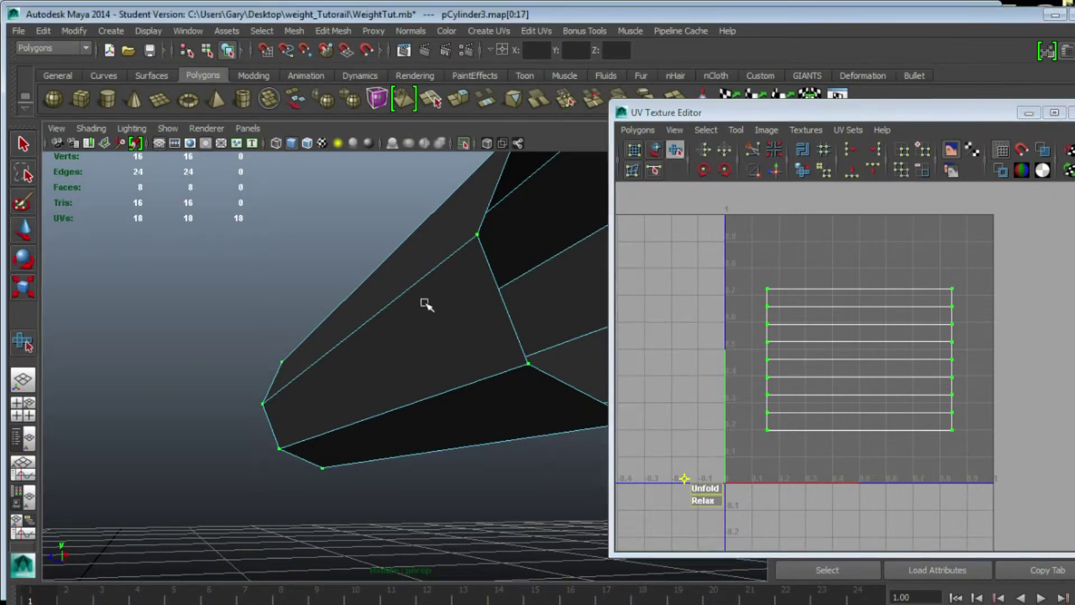
# - Return the pin to object mode and show the rest of the model again
pyautogui.moveTo(435, 292); pyautogui.dragTo(453, 284, button='right')
pyautogui.keyDown('alt'); pyautogui.moveTo(520, 280); pyautogui.dragTo(487, 278, button='right'); pyautogui.keyUp('alt')
pyautogui.keyDown('alt'); pyautogui.moveTo(486, 280); pyautogui.dragTo(442, 260); pyautogui.keyUp('alt')
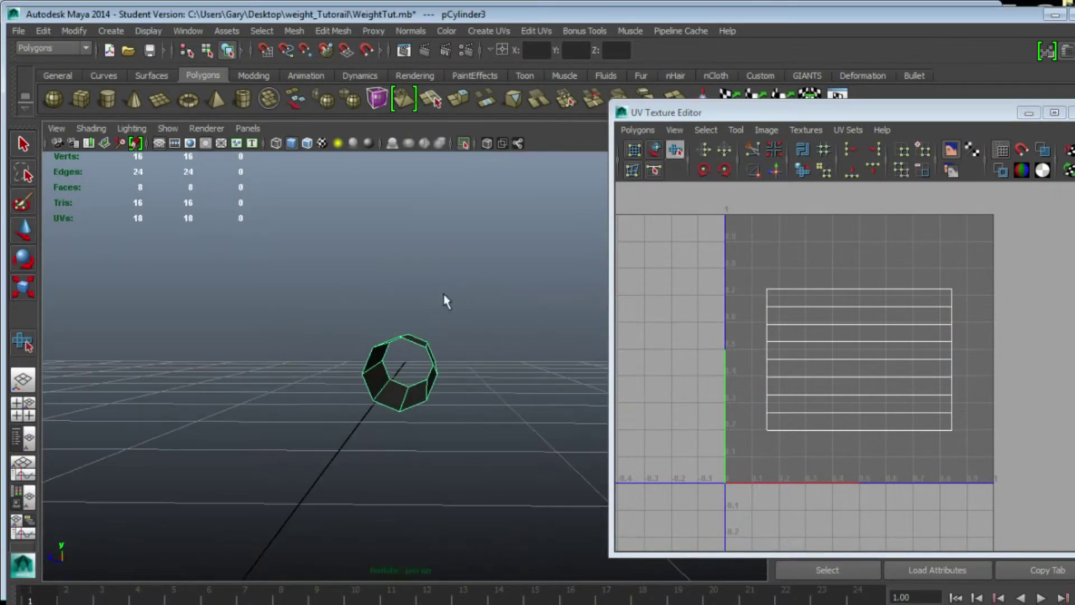
pyautogui.click(464, 144)
# - Select the long thin rod beside the large cylinder and isolate it in the viewport
pyautogui.keyDown('alt'); pyautogui.moveTo(520, 269); pyautogui.dragTo(394, 303); pyautogui.keyUp('alt')
pyautogui.keyDown('alt'); pyautogui.moveTo(396, 305); pyautogui.dragTo(484, 291, button='right'); pyautogui.keyUp('alt')
pyautogui.keyDown('alt'); pyautogui.moveTo(484, 291); pyautogui.dragTo(447, 290); pyautogui.keyUp('alt')
pyautogui.keyDown('alt'); pyautogui.moveTo(493, 288); pyautogui.dragTo(427, 287, button='right'); pyautogui.keyUp('alt')
pyautogui.keyDown('alt'); pyautogui.moveTo(428, 287); pyautogui.dragTo(392, 343, button='middle'); pyautogui.keyUp('alt')
pyautogui.keyDown('alt'); pyautogui.moveTo(401, 330); pyautogui.dragTo(361, 324, button='right'); pyautogui.keyUp('alt')
pyautogui.keyDown('alt'); pyautogui.moveTo(372, 318); pyautogui.dragTo(417, 356, button='middle'); pyautogui.keyUp('alt')
pyautogui.keyDown('alt'); pyautogui.moveTo(417, 357); pyautogui.dragTo(252, 332); pyautogui.keyUp('alt')
pyautogui.keyDown('alt'); pyautogui.moveTo(574, 255); pyautogui.dragTo(425, 400, button='middle'); pyautogui.keyUp('alt')
pyautogui.keyDown('alt'); pyautogui.moveTo(425, 401); pyautogui.dragTo(375, 392, button='right'); pyautogui.keyUp('alt')
pyautogui.keyDown('alt'); pyautogui.moveTo(439, 340); pyautogui.dragTo(469, 339, button='middle'); pyautogui.keyUp('alt')
pyautogui.keyDown('alt'); pyautogui.moveTo(201, 426); pyautogui.dragTo(311, 373, button='middle'); pyautogui.keyUp('alt')
pyautogui.keyDown('alt'); pyautogui.moveTo(312, 375); pyautogui.dragTo(307, 398); pyautogui.keyUp('alt')
pyautogui.click(329, 402)
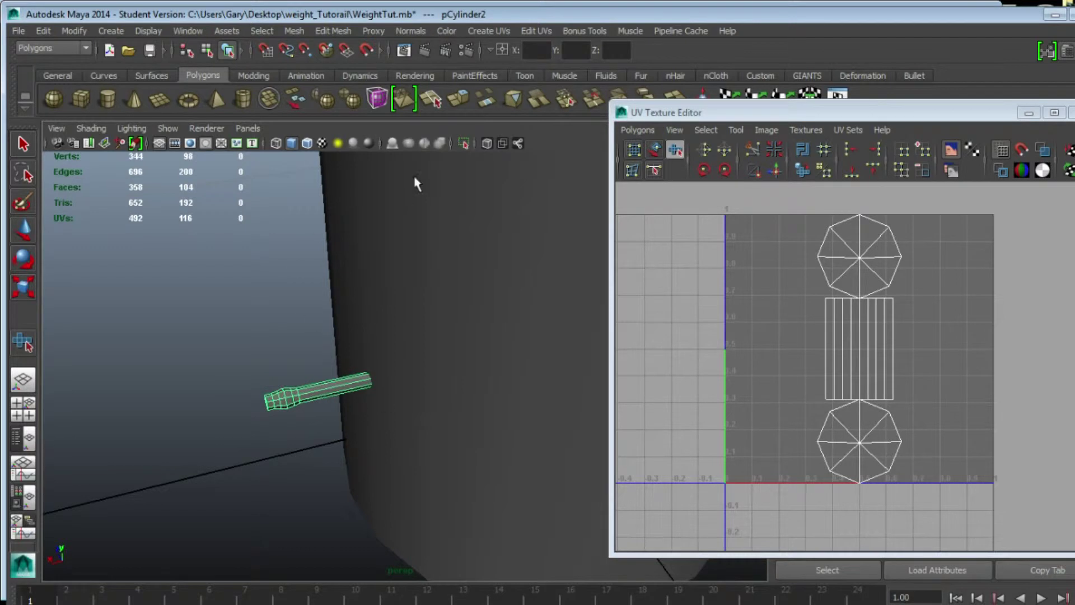
pyautogui.click(461, 144)
pyautogui.keyDown('alt'); pyautogui.moveTo(496, 179); pyautogui.dragTo(356, 387); pyautogui.keyUp('alt')
pyautogui.keyDown('alt'); pyautogui.moveTo(354, 382); pyautogui.dragTo(420, 370, button='middle'); pyautogui.keyUp('alt')
pyautogui.keyDown('alt'); pyautogui.moveTo(420, 370); pyautogui.dragTo(438, 343, button='right'); pyautogui.keyUp('alt')
pyautogui.keyDown('alt'); pyautogui.moveTo(439, 347); pyautogui.dragTo(452, 286, button='middle'); pyautogui.keyUp('alt')
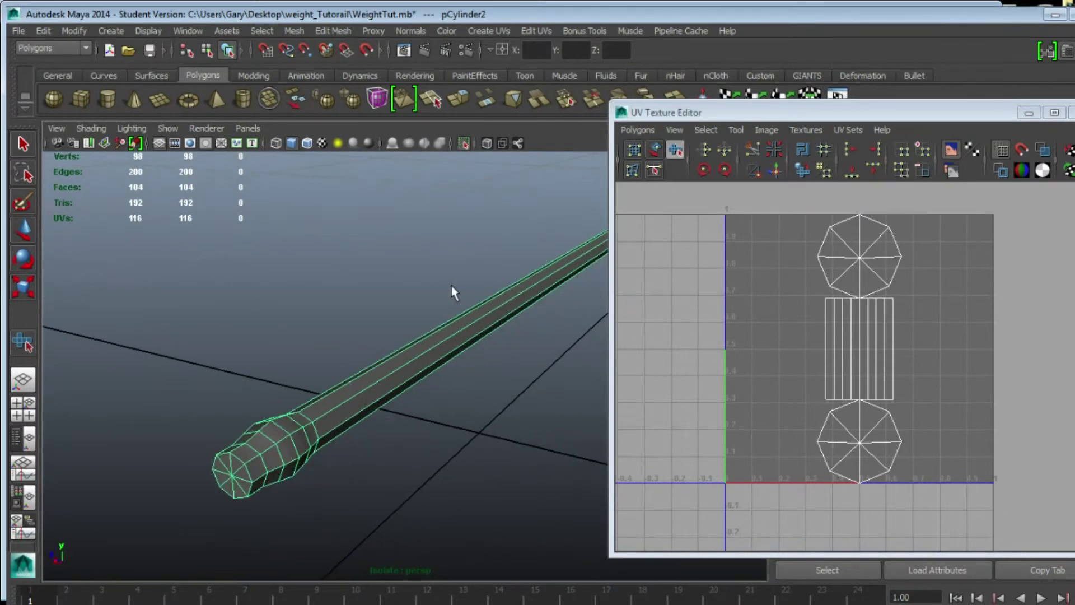
# - Apply a planar mapping to the isolated rod and reselect the rod
pyautogui.click(497, 33)
pyautogui.click(517, 48)
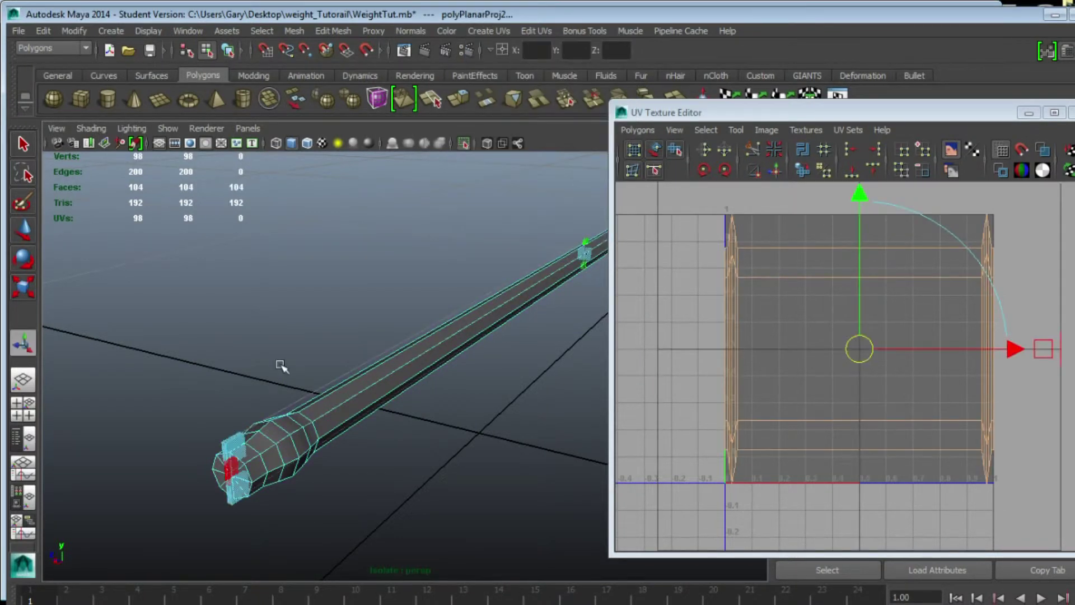
pyautogui.keyDown('alt'); pyautogui.moveTo(171, 397); pyautogui.dragTo(225, 338, button='middle'); pyautogui.keyUp('alt')
pyautogui.keyDown('alt'); pyautogui.moveTo(225, 338); pyautogui.dragTo(304, 339, button='right'); pyautogui.keyUp('alt')
pyautogui.click(477, 441)
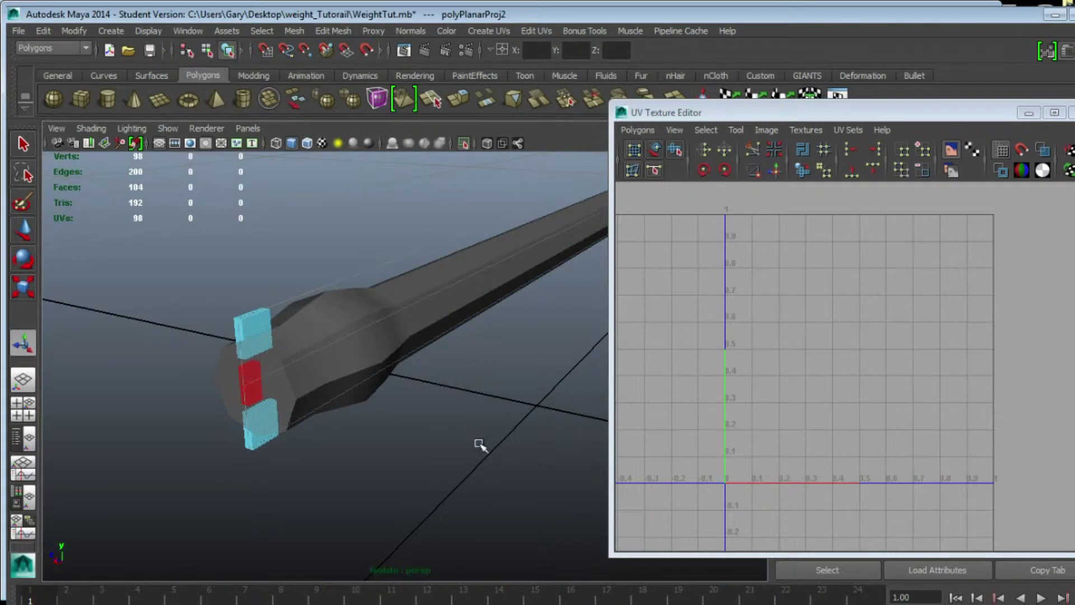
pyautogui.click(295, 360)
# - Switch the rod to edge mode and select the edge loop around its near end cap
pyautogui.scroll(2, 231, 347)
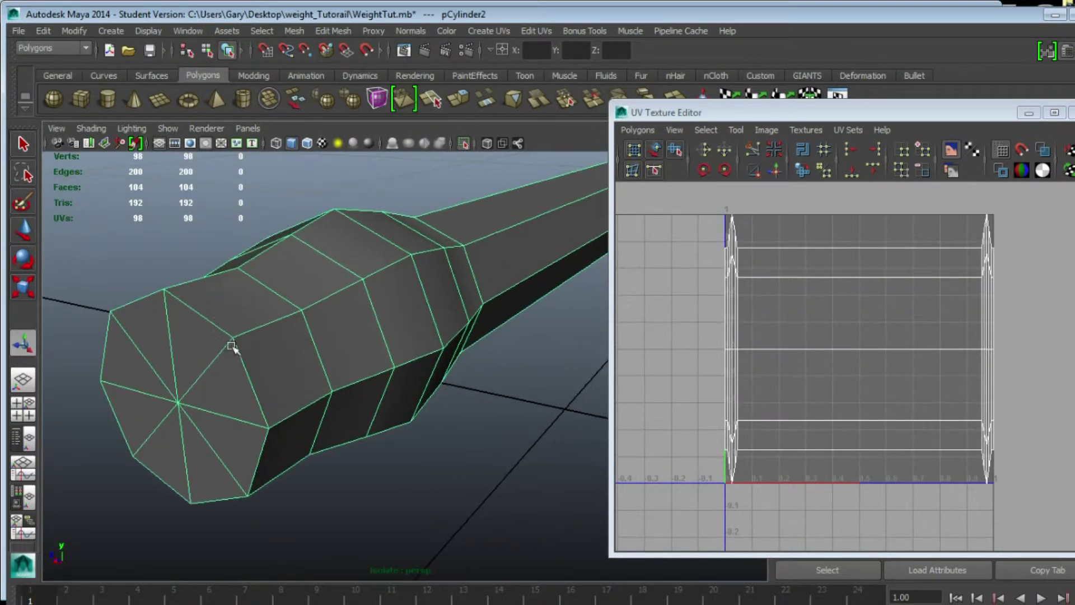
pyautogui.moveTo(216, 320); pyautogui.dragTo(217, 304, button='right')
pyautogui.doubleClick(215, 312)
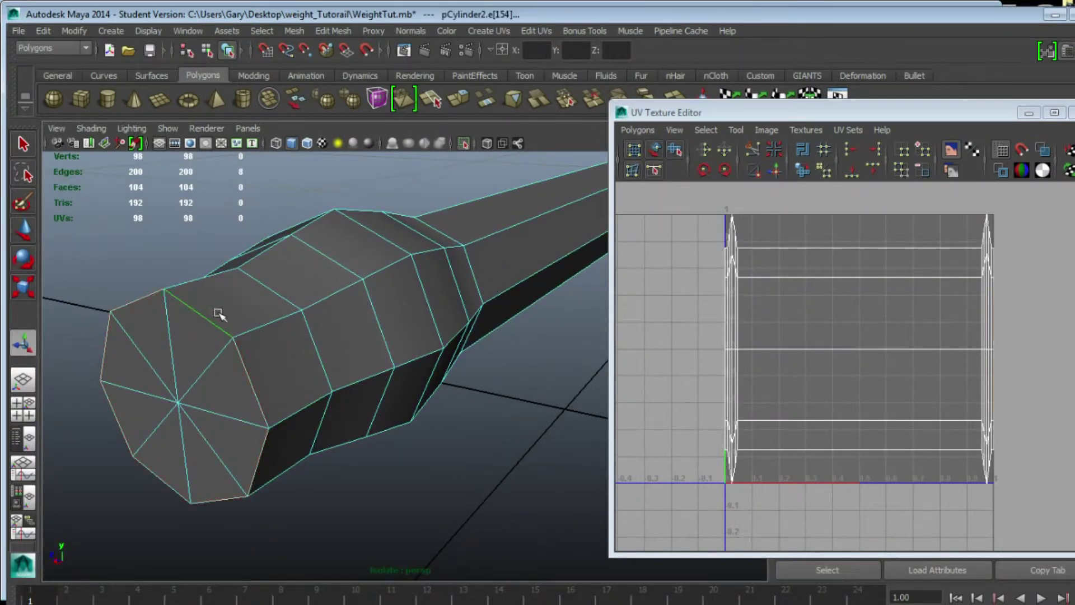
# - Add the lengthwise edge loop on the rod's underside to the edge selection
pyautogui.scroll(-4, 382, 331)
pyautogui.keyDown('alt'); pyautogui.moveTo(411, 313); pyautogui.dragTo(437, 268); pyautogui.keyUp('alt')
pyautogui.keyDown('alt'); pyautogui.moveTo(429, 307); pyautogui.dragTo(443, 266, button='middle'); pyautogui.keyUp('alt')
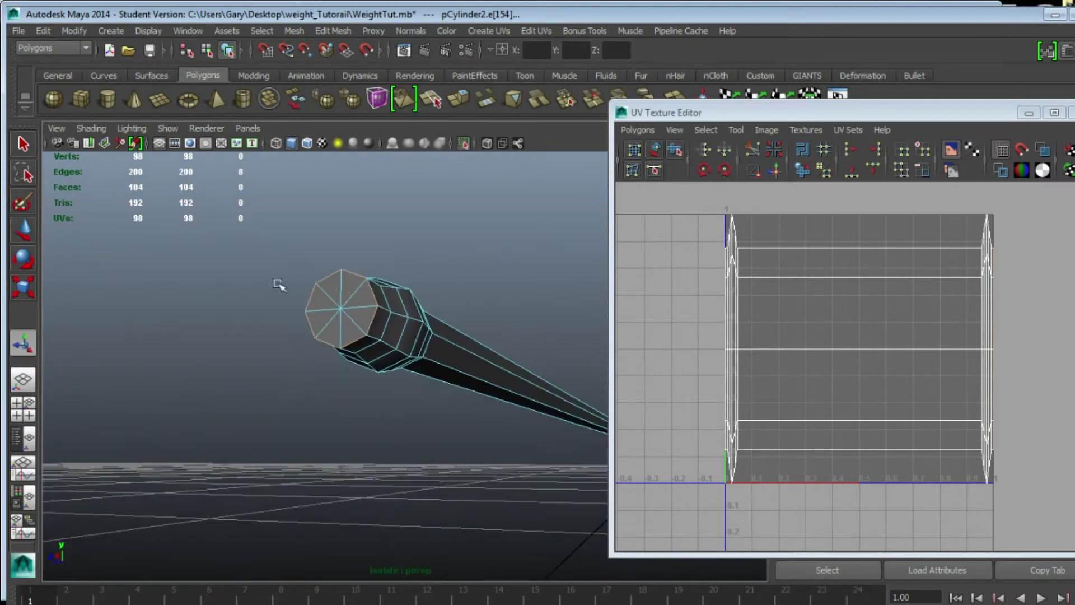
pyautogui.keyDown('alt'); pyautogui.moveTo(279, 286); pyautogui.dragTo(324, 301, button='right'); pyautogui.keyUp('alt')
pyautogui.keyDown('alt'); pyautogui.moveTo(324, 300); pyautogui.dragTo(360, 291); pyautogui.keyUp('alt')
pyautogui.keyDown('alt'); pyautogui.moveTo(408, 354); pyautogui.dragTo(391, 355, button='middle'); pyautogui.keyUp('alt')
pyautogui.keyDown('alt'); pyautogui.moveTo(391, 355); pyautogui.dragTo(387, 368, button='right'); pyautogui.keyUp('alt')
pyautogui.keyDown('alt'); pyautogui.moveTo(386, 368); pyautogui.dragTo(398, 358, button='middle'); pyautogui.keyUp('alt')
pyautogui.moveTo(398, 358)
pyautogui.keyDown('alt'); pyautogui.mouseDown(button='right')
pyautogui.moveTo(409, 369)
pyautogui.moveTo(379, 366)
pyautogui.mouseUp(button='right'); pyautogui.keyUp('alt')
pyautogui.keyDown('alt'); pyautogui.moveTo(378, 362); pyautogui.dragTo(377, 368, button='middle'); pyautogui.keyUp('alt')
pyautogui.keyDown('alt'); pyautogui.moveTo(377, 369); pyautogui.dragTo(389, 377, button='right'); pyautogui.keyUp('alt')
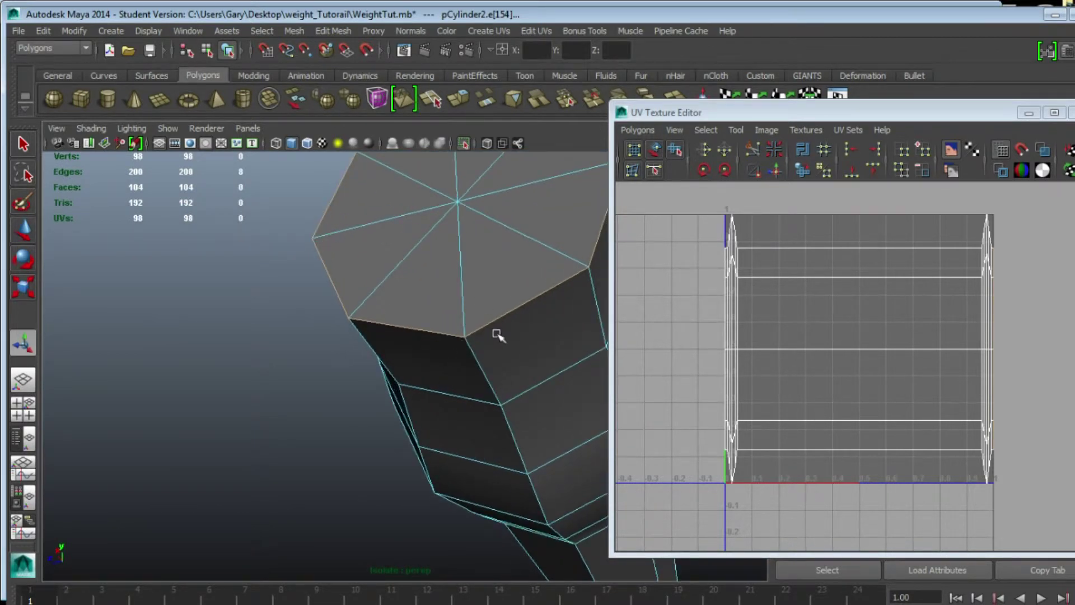
pyautogui.keyDown('shift'); pyautogui.doubleClick(479, 367); pyautogui.keyUp('shift')
pyautogui.keyDown('shift'); pyautogui.click(458, 267); pyautogui.keyUp('shift')
pyautogui.scroll(-10, 482, 325)
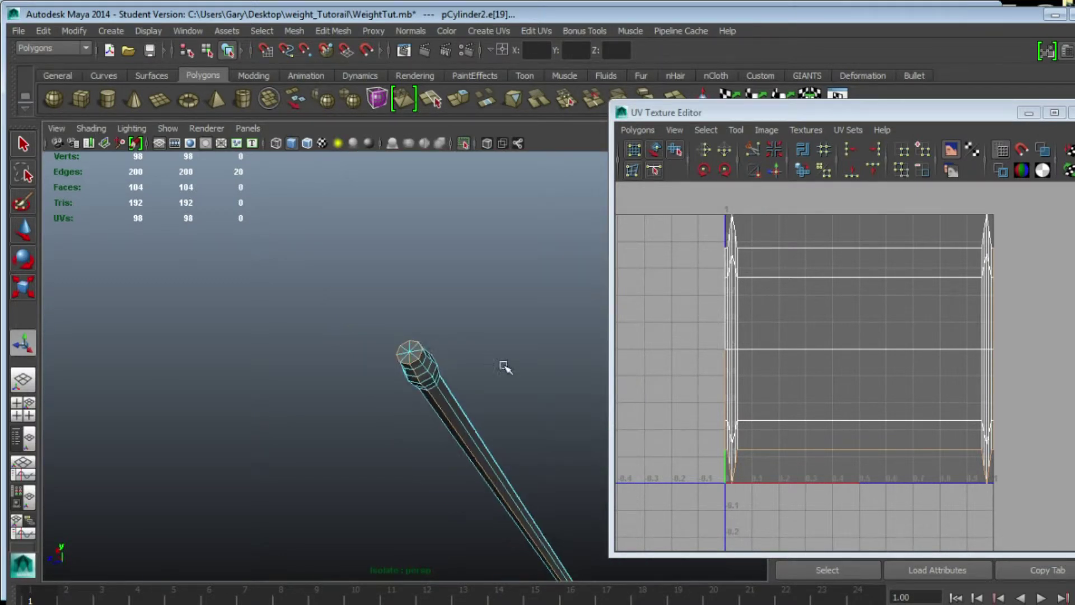
# - Inspect the rod's thickened end and remove one edge at its end cap from the selection
pyautogui.keyDown('alt'); pyautogui.moveTo(508, 370); pyautogui.dragTo(308, 415); pyautogui.keyUp('alt')
pyautogui.keyDown('alt'); pyautogui.moveTo(308, 415); pyautogui.dragTo(467, 368, button='middle'); pyautogui.keyUp('alt')
pyautogui.scroll(5, 358, 388)
pyautogui.keyDown('alt'); pyautogui.moveTo(328, 393); pyautogui.dragTo(350, 398); pyautogui.keyUp('alt')
pyautogui.scroll(-4, 336, 389)
pyautogui.scroll(2, 280, 388)
pyautogui.keyDown('alt'); pyautogui.moveTo(275, 391); pyautogui.dragTo(386, 367); pyautogui.keyUp('alt')
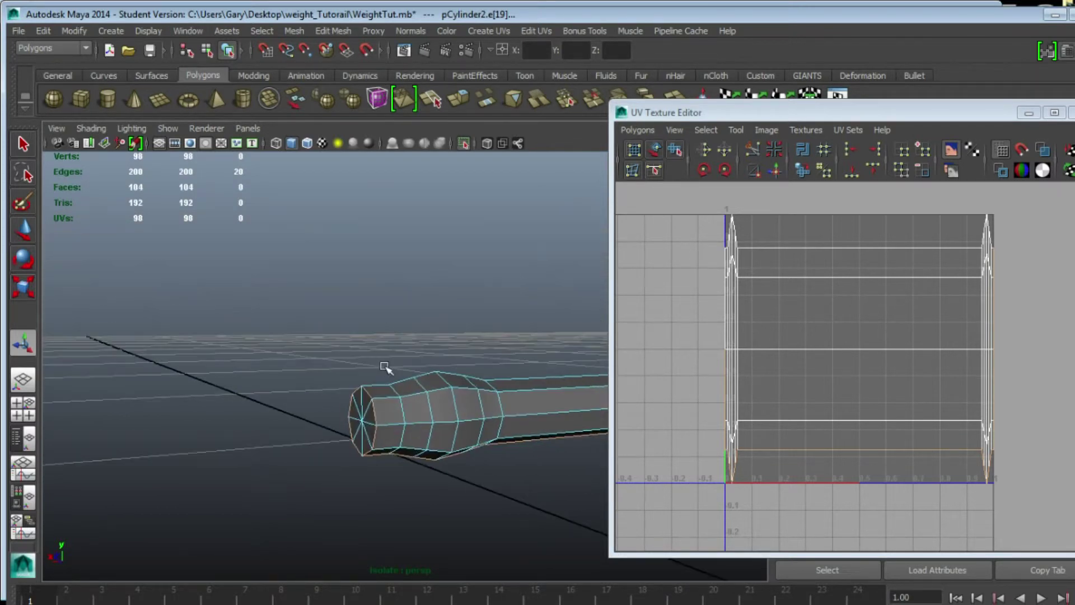
pyautogui.scroll(5, 358, 396)
pyautogui.keyDown('alt'); pyautogui.moveTo(343, 410); pyautogui.dragTo(299, 427); pyautogui.keyUp('alt')
pyautogui.keyDown('ctrl'); pyautogui.click(341, 493); pyautogui.keyUp('ctrl')
# - Add the opposite end cap's edge loop to the selection, leaving out one of its edges
pyautogui.scroll(-6, 363, 417)
pyautogui.keyDown('alt'); pyautogui.moveTo(312, 431); pyautogui.dragTo(377, 334, button='middle'); pyautogui.keyUp('alt')
pyautogui.scroll(-3, 361, 349)
pyautogui.keyDown('alt'); pyautogui.moveTo(360, 352); pyautogui.dragTo(325, 406); pyautogui.keyUp('alt')
pyautogui.keyDown('shift'); pyautogui.click(508, 306); pyautogui.keyUp('shift')
pyautogui.keyDown('shift'); pyautogui.doubleClick(422, 360); pyautogui.keyUp('shift')
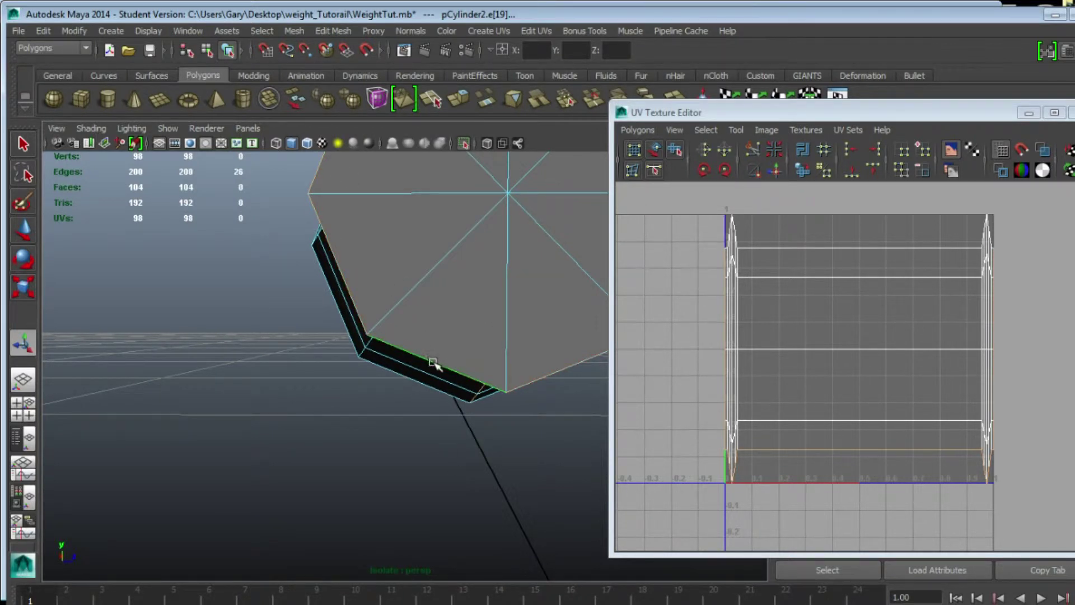
pyautogui.keyDown('shift'); pyautogui.click(432, 359); pyautogui.keyUp('shift')
# - Cut the rod's UVs along the selected edges and select all of the rod's edges
pyautogui.scroll(-5, 476, 349)
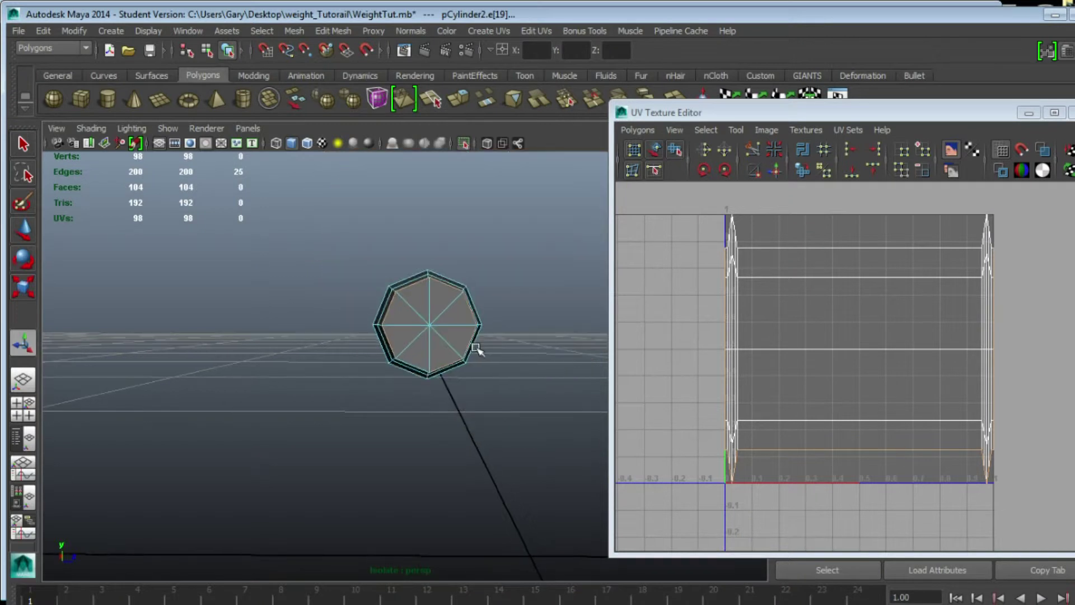
pyautogui.keyDown('alt'); pyautogui.moveTo(478, 350); pyautogui.dragTo(487, 340); pyautogui.keyUp('alt')
pyautogui.keyDown('alt'); pyautogui.moveTo(487, 340); pyautogui.dragTo(448, 373, button='middle'); pyautogui.keyUp('alt')
pyautogui.moveTo(448, 373)
pyautogui.keyDown('alt'); pyautogui.mouseDown()
pyautogui.moveTo(379, 391)
pyautogui.moveTo(441, 363)
pyautogui.mouseUp(); pyautogui.keyUp('alt')
pyautogui.keyDown('alt'); pyautogui.moveTo(441, 362); pyautogui.dragTo(403, 424, button='middle'); pyautogui.keyUp('alt')
pyautogui.keyDown('alt'); pyautogui.moveTo(404, 423); pyautogui.dragTo(457, 410); pyautogui.keyUp('alt')
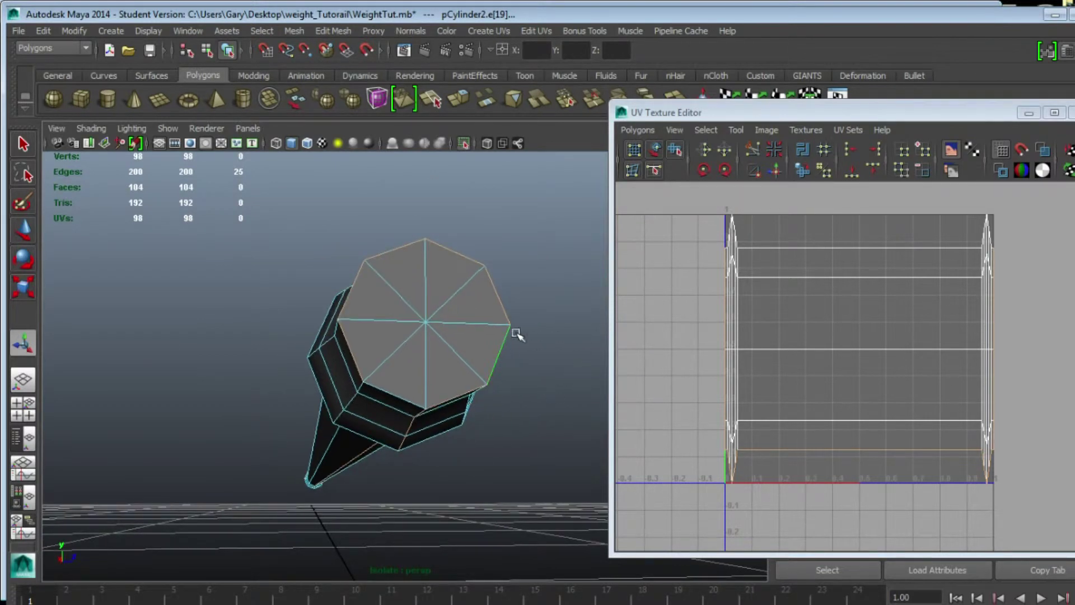
pyautogui.click(754, 144)
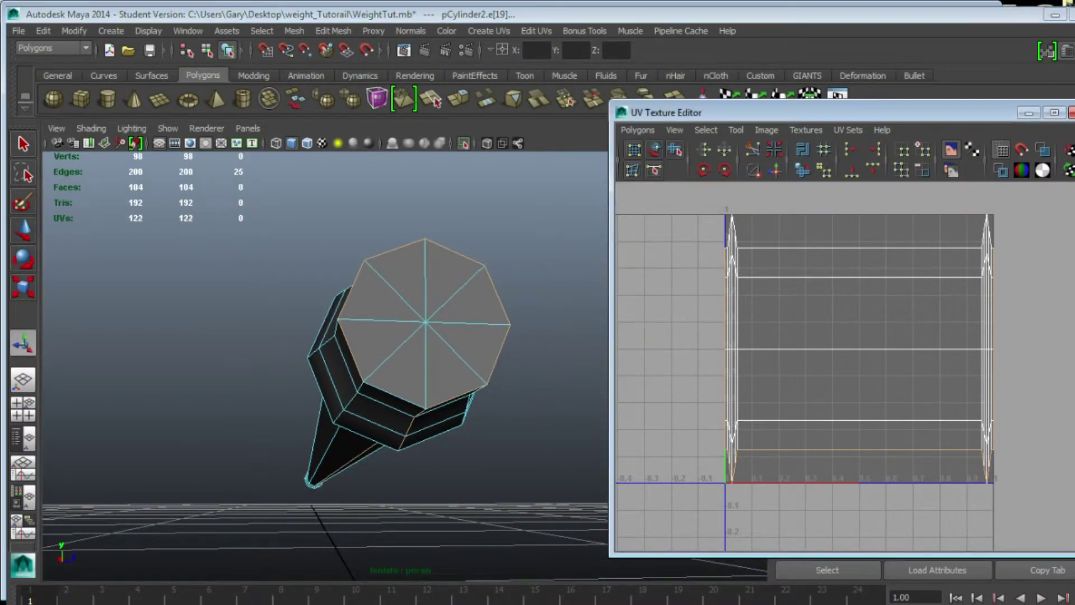
pyautogui.hotkey('ctrl', 'shift', 'a')
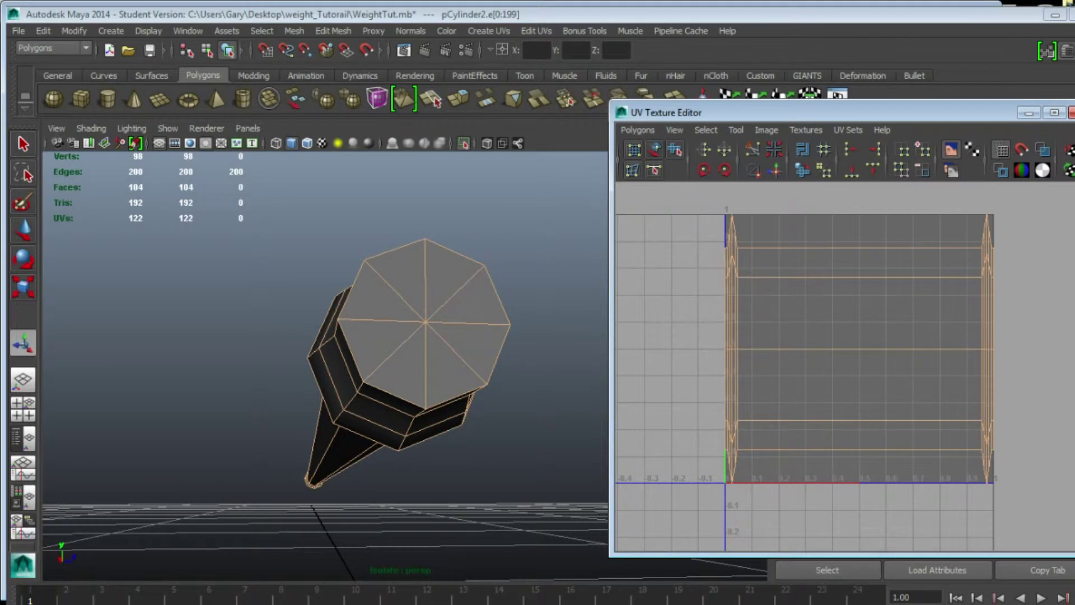
# - Convert the rod's edge selection to UVs and unfold them with the Smooth UV tool
pyautogui.hotkey('ctrl', 'F12')
pyautogui.doubleClick(675, 149)
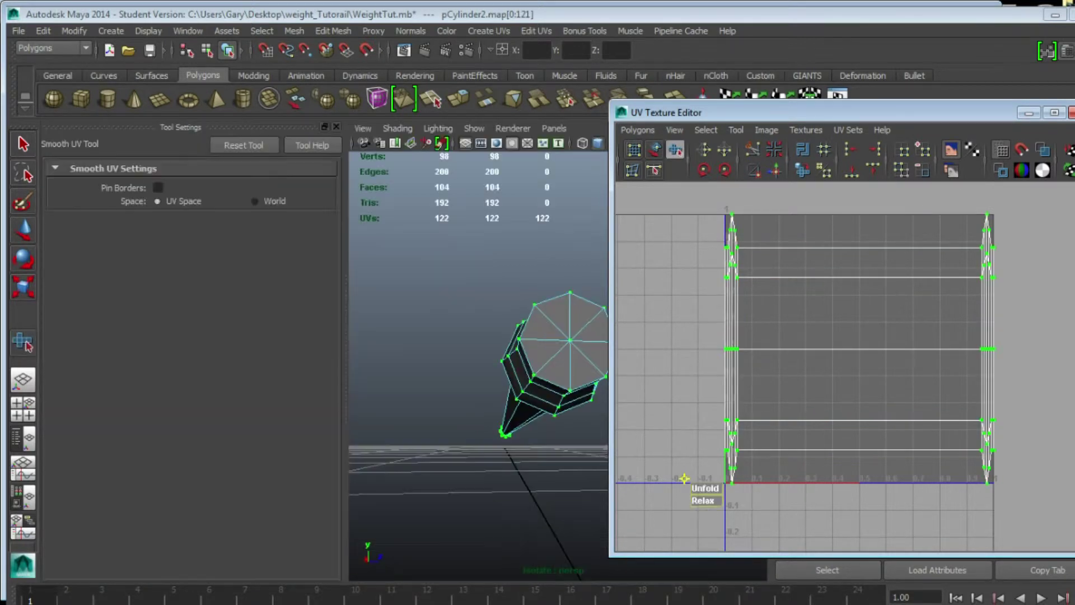
pyautogui.click(336, 128)
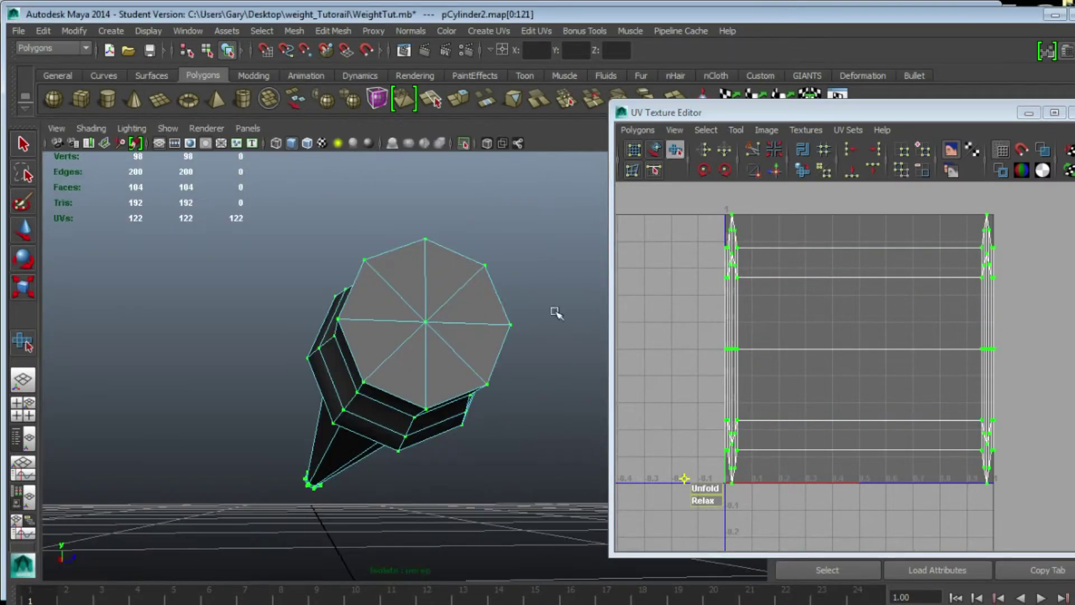
pyautogui.moveTo(697, 480)
pyautogui.mouseDown()
pyautogui.moveTo(867, 480)
pyautogui.moveTo(700, 481)
pyautogui.mouseUp()
pyautogui.scroll(2, 853, 365)
pyautogui.keyDown('alt'); pyautogui.moveTo(703, 358); pyautogui.dragTo(874, 372, button='middle'); pyautogui.keyUp('alt')
pyautogui.keyDown('alt'); pyautogui.moveTo(875, 372); pyautogui.dragTo(985, 372, button='right'); pyautogui.keyUp('alt')
pyautogui.keyDown('alt'); pyautogui.moveTo(952, 392); pyautogui.dragTo(720, 304, button='middle'); pyautogui.keyUp('alt')
pyautogui.moveTo(694, 443)
pyautogui.mouseDown()
pyautogui.moveTo(733, 442)
pyautogui.moveTo(711, 443)
pyautogui.mouseUp()
# - Examine the rod's unfolded UV strip and both end caps for overlaps or distortion, and review the rod model
pyautogui.keyDown('alt'); pyautogui.moveTo(856, 363); pyautogui.dragTo(778, 364, button='right'); pyautogui.keyUp('alt')
pyautogui.keyDown('alt'); pyautogui.moveTo(952, 364); pyautogui.dragTo(726, 385, button='middle'); pyautogui.keyUp('alt')
pyautogui.keyDown('alt'); pyautogui.moveTo(873, 386); pyautogui.dragTo(761, 367, button='middle'); pyautogui.keyUp('alt')
pyautogui.keyDown('alt'); pyautogui.moveTo(952, 358); pyautogui.dragTo(763, 381, button='middle'); pyautogui.keyUp('alt')
pyautogui.moveTo(812, 375)
pyautogui.keyDown('alt'); pyautogui.mouseDown(button='right')
pyautogui.moveTo(898, 375)
pyautogui.moveTo(845, 375)
pyautogui.mouseUp(button='right'); pyautogui.keyUp('alt')
pyautogui.keyDown('alt'); pyautogui.moveTo(801, 375); pyautogui.dragTo(887, 368, button='middle'); pyautogui.keyUp('alt')
pyautogui.keyDown('alt'); pyautogui.moveTo(896, 369); pyautogui.dragTo(770, 370, button='right'); pyautogui.keyUp('alt')
pyautogui.keyDown('alt'); pyautogui.moveTo(779, 369); pyautogui.dragTo(927, 362, button='middle'); pyautogui.keyUp('alt')
pyautogui.keyDown('alt'); pyautogui.moveTo(927, 362); pyautogui.dragTo(901, 361, button='right'); pyautogui.keyUp('alt')
pyautogui.keyDown('alt'); pyautogui.moveTo(381, 359); pyautogui.dragTo(413, 380); pyautogui.keyUp('alt')
pyautogui.keyDown('alt'); pyautogui.moveTo(413, 380); pyautogui.dragTo(376, 350, button='middle'); pyautogui.keyUp('alt')
pyautogui.keyDown('alt'); pyautogui.moveTo(377, 357); pyautogui.dragTo(381, 327); pyautogui.keyUp('alt')
pyautogui.keyDown('alt'); pyautogui.moveTo(368, 369); pyautogui.dragTo(416, 380); pyautogui.keyUp('alt')
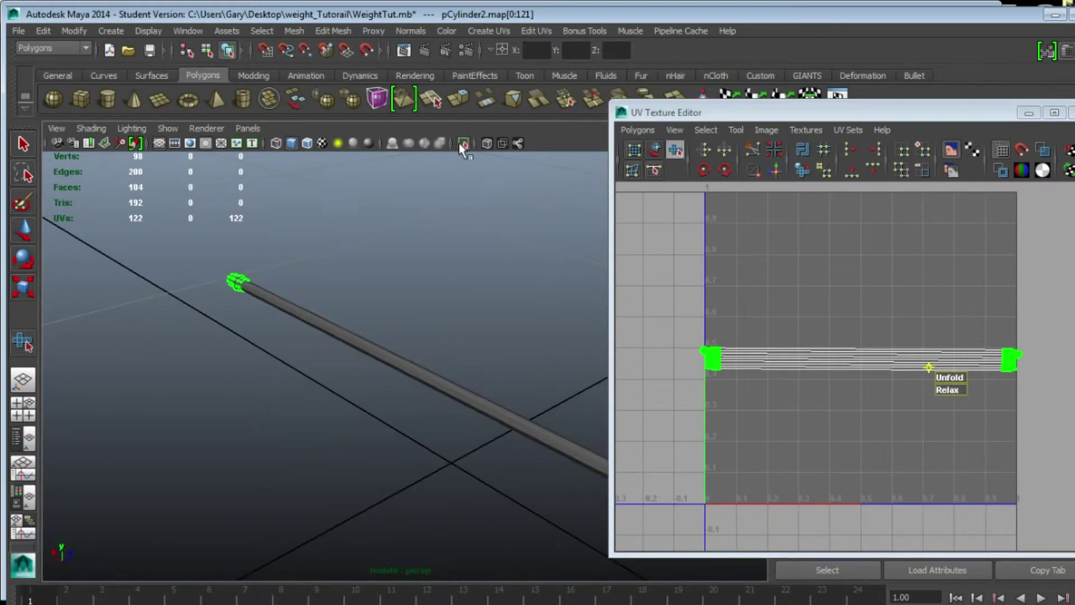
# - Show the whole model again and isolate the outer bracket plate that holds the pin
pyautogui.click(462, 144)
pyautogui.keyDown('alt'); pyautogui.moveTo(470, 257); pyautogui.dragTo(414, 356); pyautogui.keyUp('alt')
pyautogui.click(445, 363)
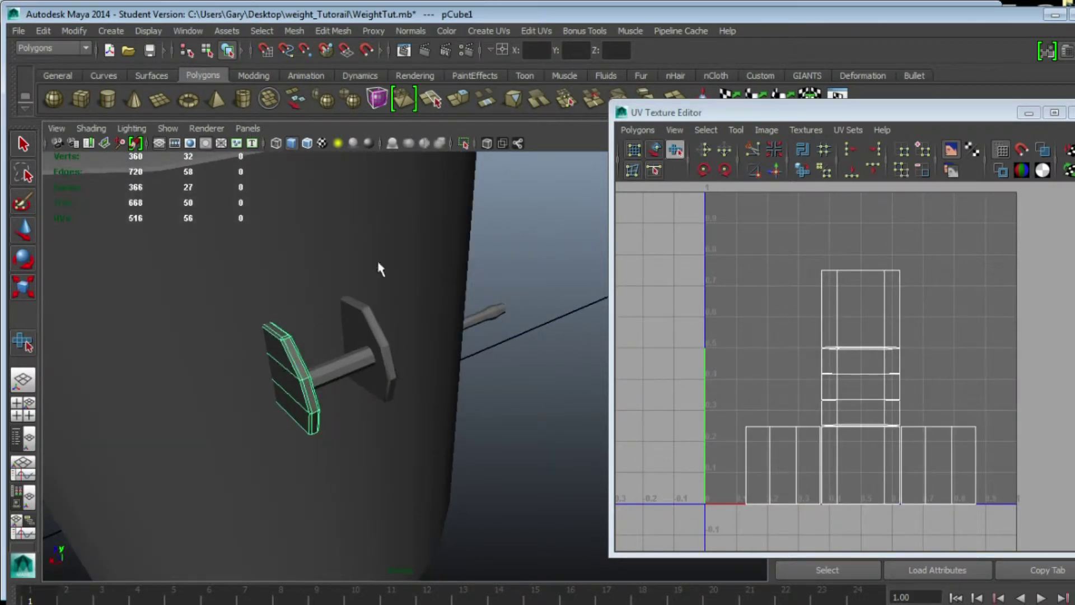
pyautogui.click(464, 144)
pyautogui.keyDown('alt'); pyautogui.moveTo(353, 280); pyautogui.dragTo(358, 292); pyautogui.keyUp('alt')
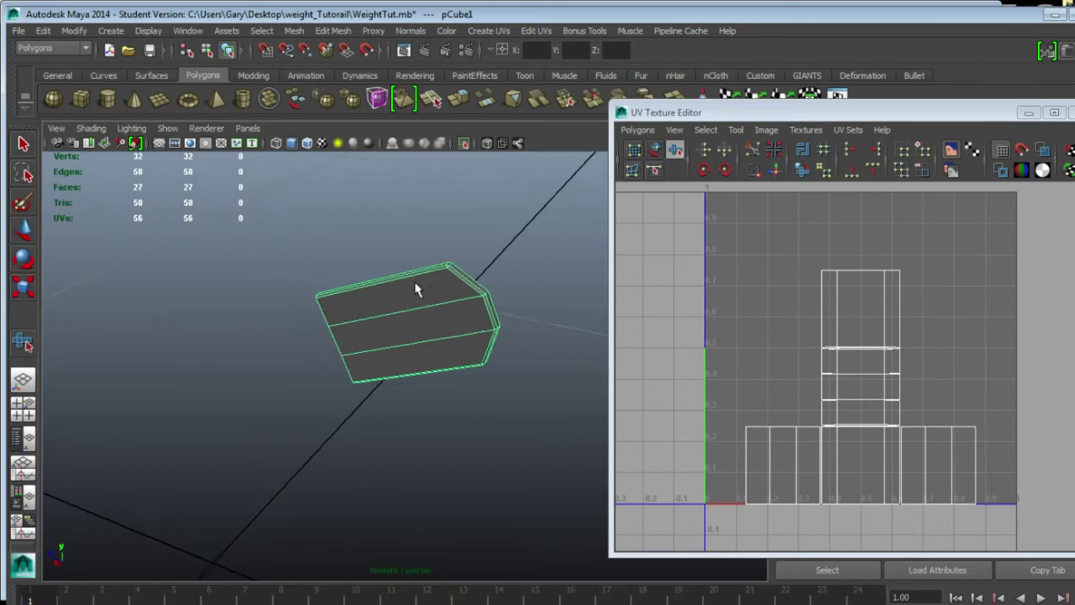
# - Apply planar mapping to the isolated plate and reselect it as an object
pyautogui.scroll(2, 409, 291)
pyautogui.click(488, 31)
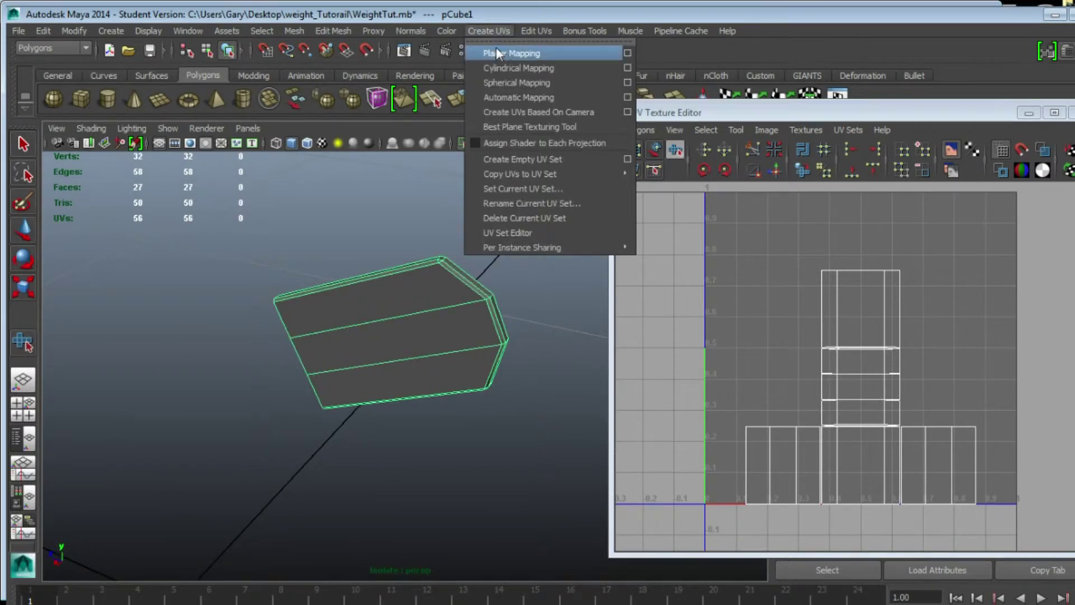
pyautogui.click(496, 53)
pyautogui.scroll(3, 386, 317)
pyautogui.scroll(-2, 383, 332)
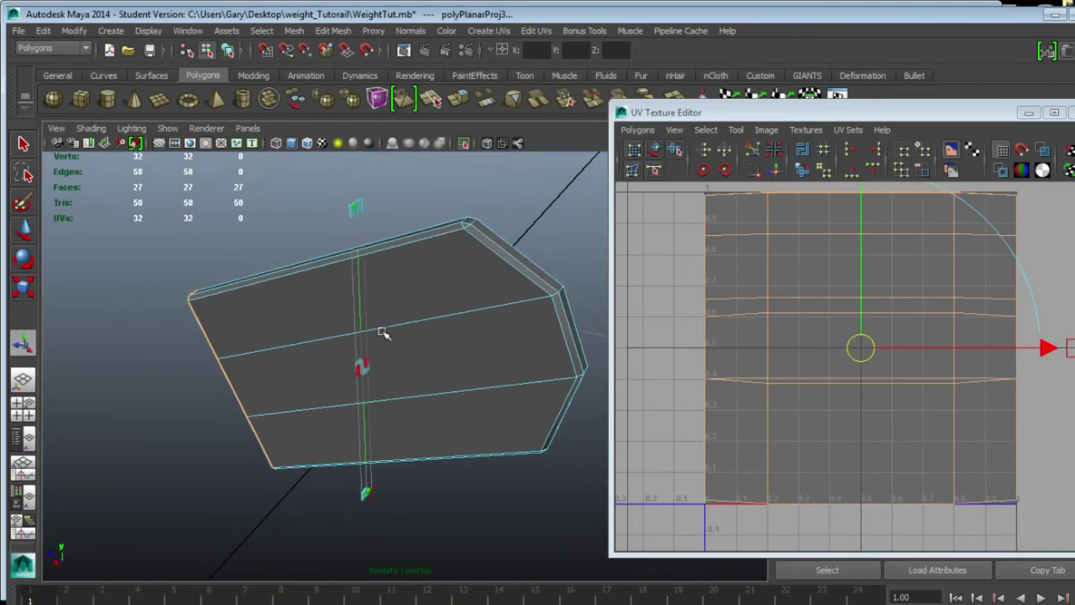
pyautogui.click(475, 506)
pyautogui.keyDown('alt'); pyautogui.moveTo(389, 323); pyautogui.dragTo(235, 305); pyautogui.keyUp('alt')
pyautogui.press('F8')
pyautogui.click(336, 327)
# - Select the large face's top edge, the adjoining sloped edge and the three short edges across the upper bevelled corner
pyautogui.keyDown('alt'); pyautogui.moveTo(236, 304); pyautogui.dragTo(341, 415, button='middle'); pyautogui.keyUp('alt')
pyautogui.scroll(3, 223, 375)
pyautogui.keyDown('alt'); pyautogui.moveTo(223, 376); pyautogui.dragTo(349, 368, button='middle'); pyautogui.keyUp('alt')
pyautogui.scroll(3, 348, 385)
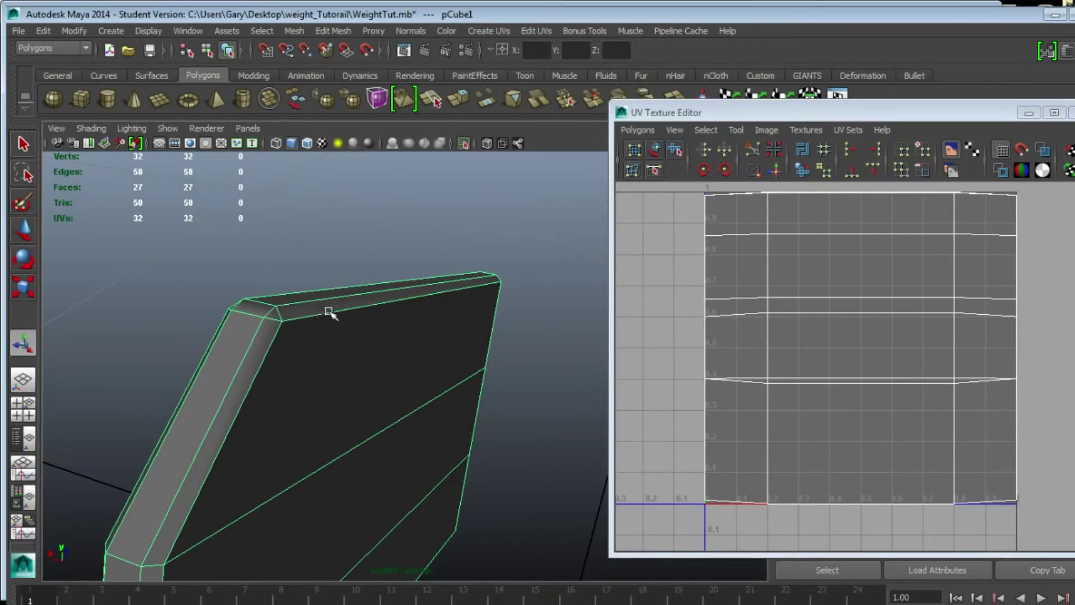
pyautogui.press('F10')
pyautogui.click(339, 290)
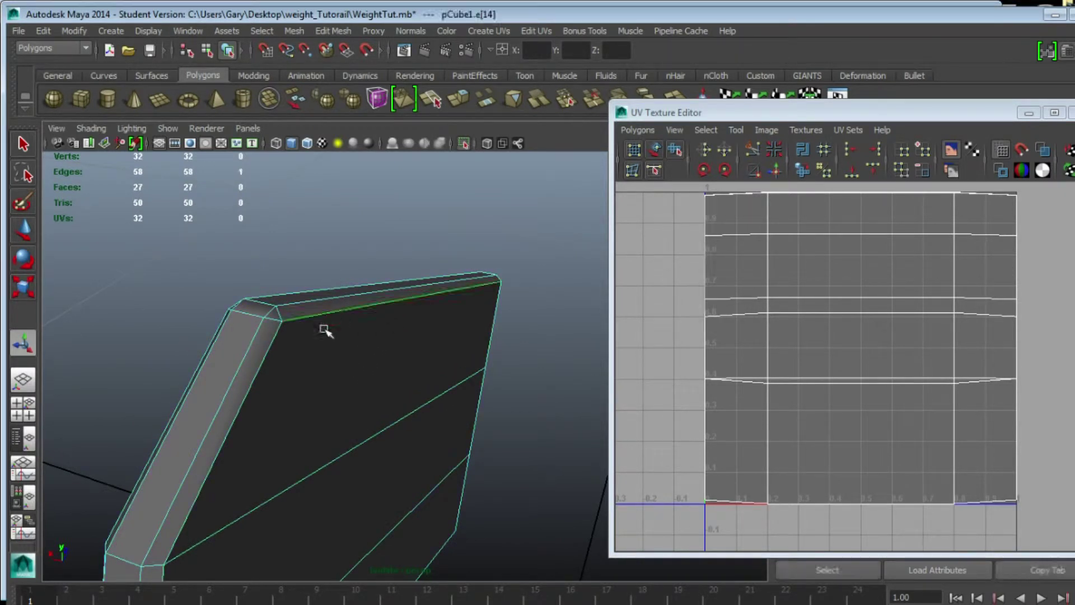
pyautogui.keyDown('shift'); pyautogui.click(264, 387); pyautogui.keyUp('shift')
pyautogui.keyDown('alt'); pyautogui.moveTo(264, 386); pyautogui.dragTo(237, 357); pyautogui.keyUp('alt')
pyautogui.keyDown('alt'); pyautogui.moveTo(237, 356); pyautogui.dragTo(239, 358, button='middle'); pyautogui.keyUp('alt')
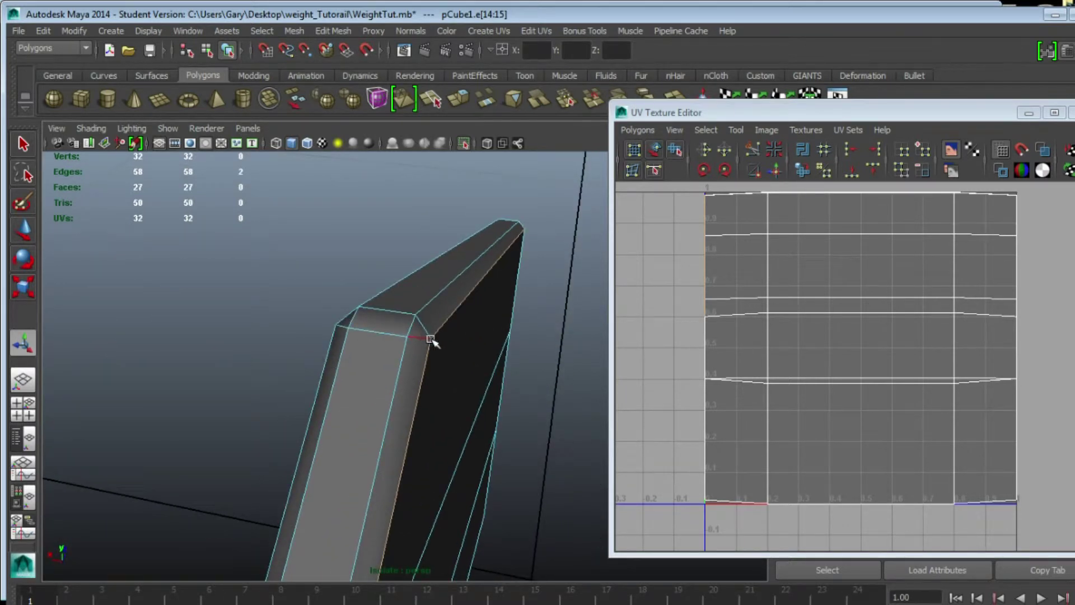
pyautogui.keyDown('shift'); pyautogui.click(431, 340); pyautogui.keyUp('shift')
pyautogui.keyDown('shift'); pyautogui.click(379, 333); pyautogui.keyUp('shift')
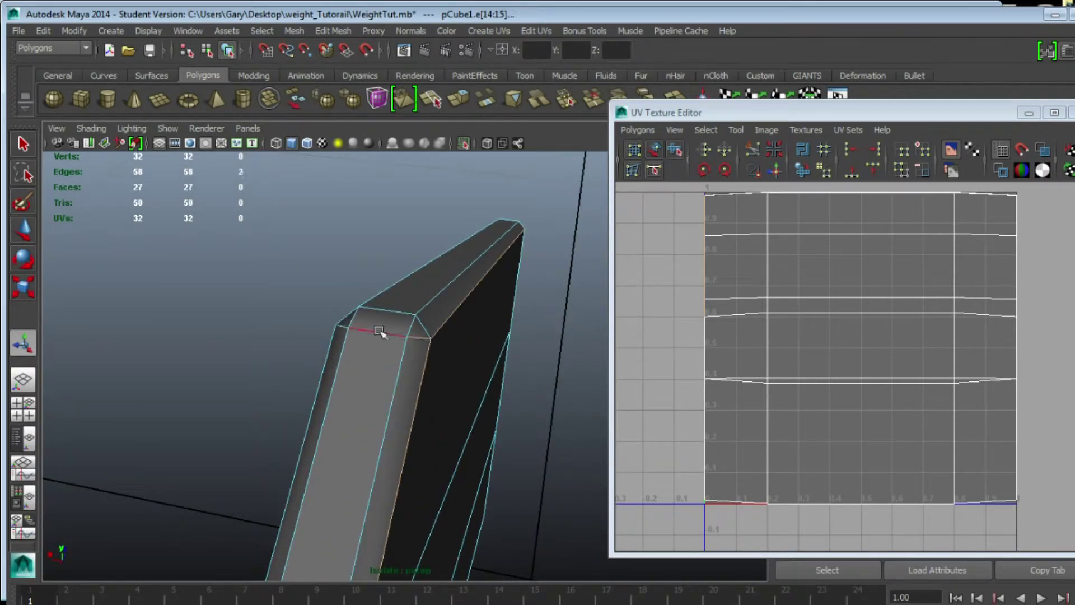
pyautogui.keyDown('shift'); pyautogui.click(334, 322); pyautogui.keyUp('shift')
# - Add the face's two remaining front edges and the three short edges across the lower bevelled corner to the selection
pyautogui.keyDown('alt'); pyautogui.moveTo(463, 372); pyautogui.dragTo(358, 392); pyautogui.keyUp('alt')
pyautogui.keyDown('shift'); pyautogui.click(410, 356); pyautogui.keyUp('shift')
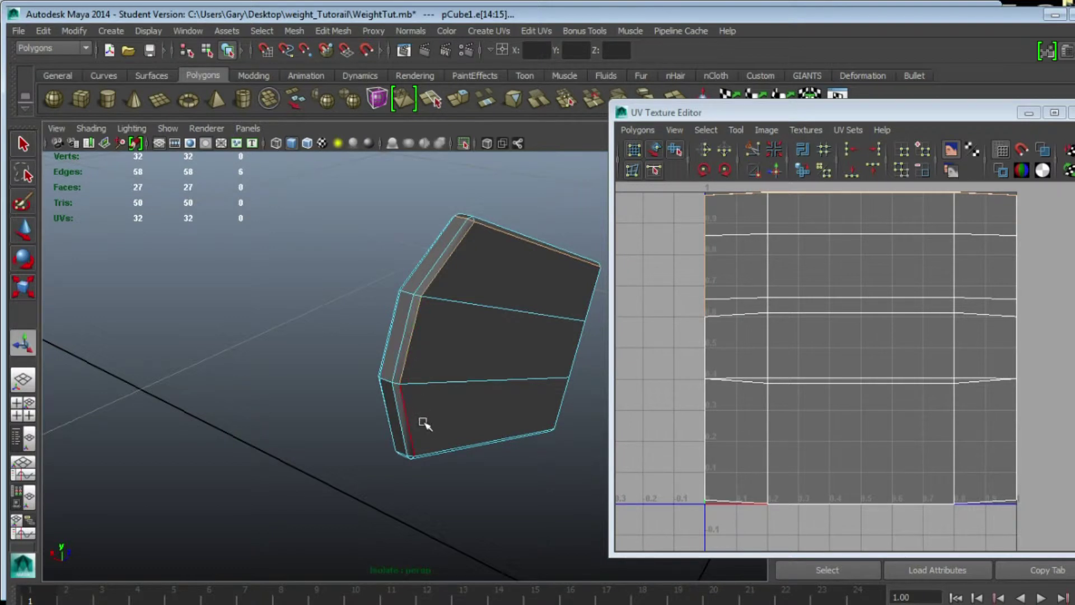
pyautogui.keyDown('shift'); pyautogui.click(418, 423); pyautogui.keyUp('shift')
pyautogui.keyDown('alt'); pyautogui.moveTo(369, 429); pyautogui.dragTo(401, 394); pyautogui.keyUp('alt')
pyautogui.scroll(4, 358, 326)
pyautogui.keyDown('alt'); pyautogui.moveTo(375, 341); pyautogui.dragTo(355, 367); pyautogui.keyUp('alt')
pyautogui.keyDown('shift'); pyautogui.click(429, 487); pyautogui.keyUp('shift')
pyautogui.keyDown('shift'); pyautogui.click(348, 477); pyautogui.keyUp('shift')
pyautogui.keyDown('shift'); pyautogui.click(526, 395); pyautogui.keyUp('shift')
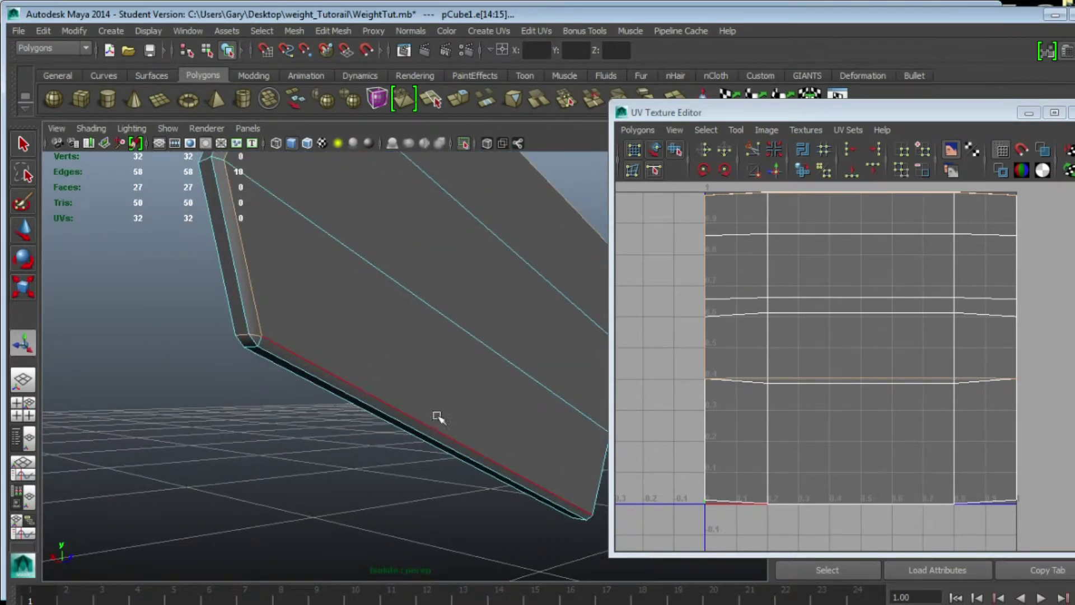
# - Cut the plate's UVs along the selected edges and unfold all of its UVs with the Smooth UV tool
pyautogui.keyDown('alt'); pyautogui.moveTo(463, 425); pyautogui.dragTo(443, 331); pyautogui.keyUp('alt')
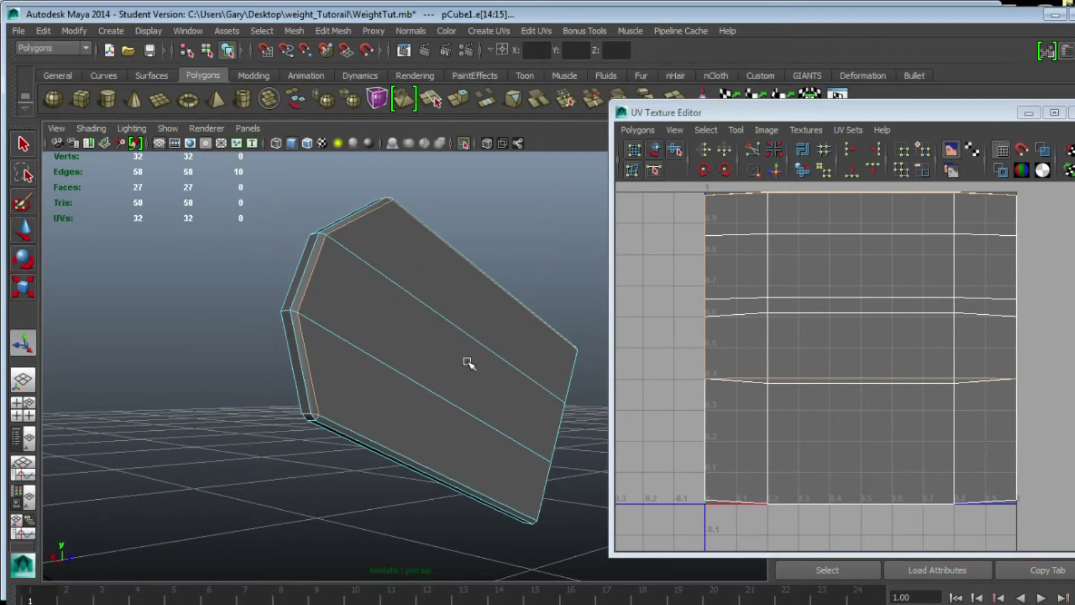
pyautogui.click(750, 149)
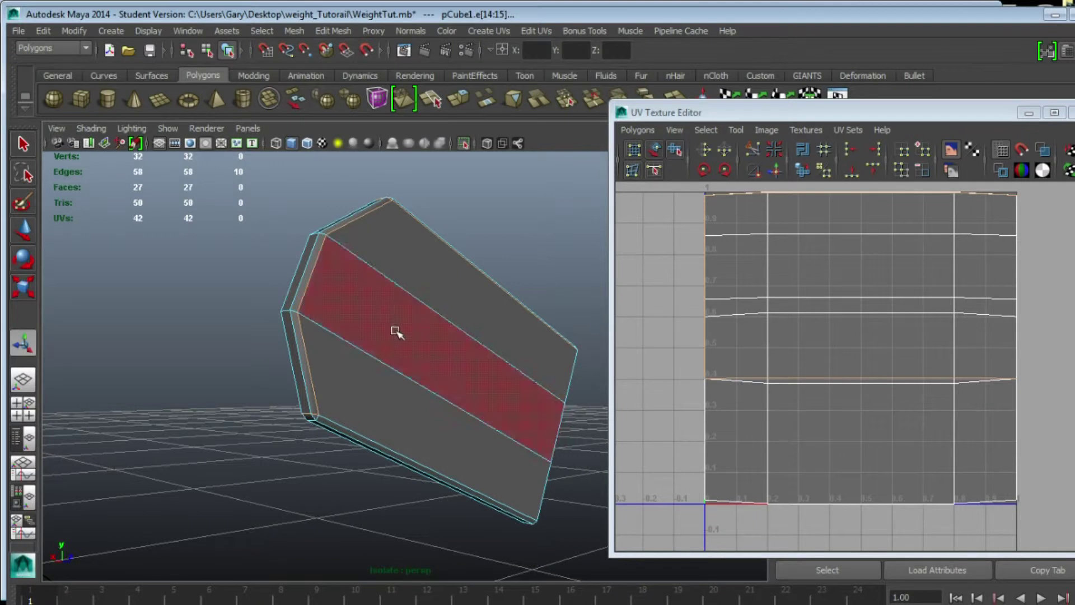
pyautogui.moveTo(655, 190); pyautogui.dragTo(1055, 534)
pyautogui.hotkey('ctrl', 'F12')
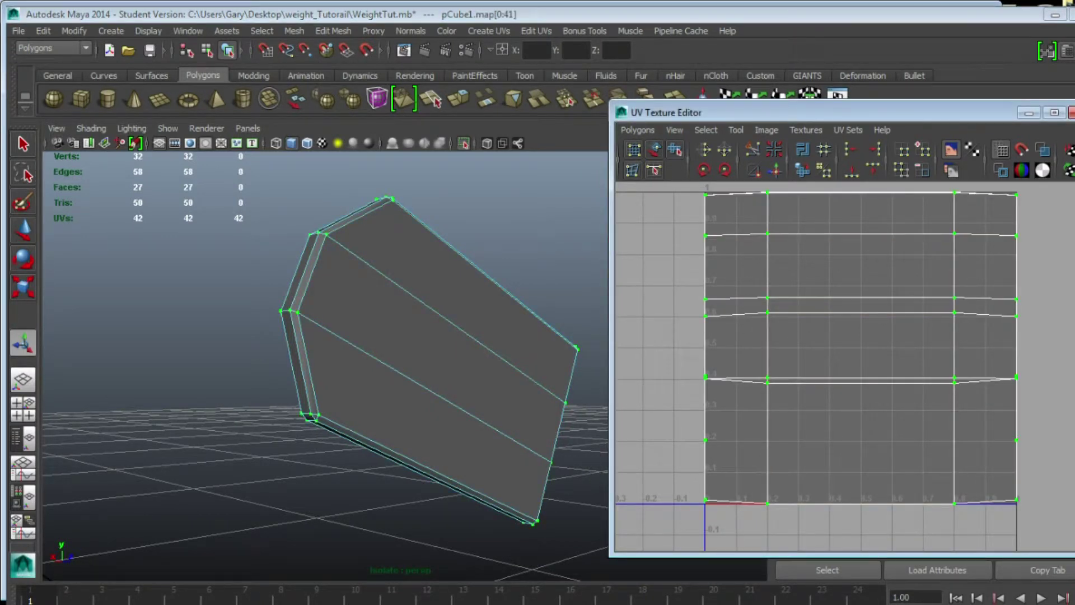
pyautogui.click(675, 149)
pyautogui.moveTo(684, 509); pyautogui.dragTo(762, 509)
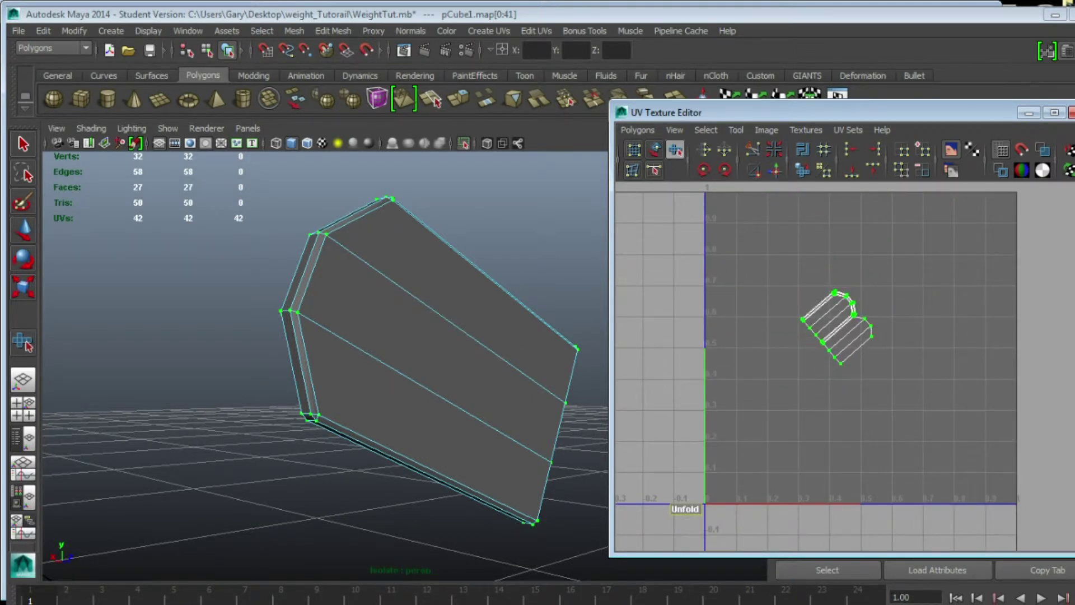
pyautogui.scroll(6, 853, 364)
pyautogui.keyDown('alt'); pyautogui.moveTo(840, 313); pyautogui.dragTo(861, 424, button='middle'); pyautogui.keyUp('alt')
pyautogui.scroll(8, 853, 364)
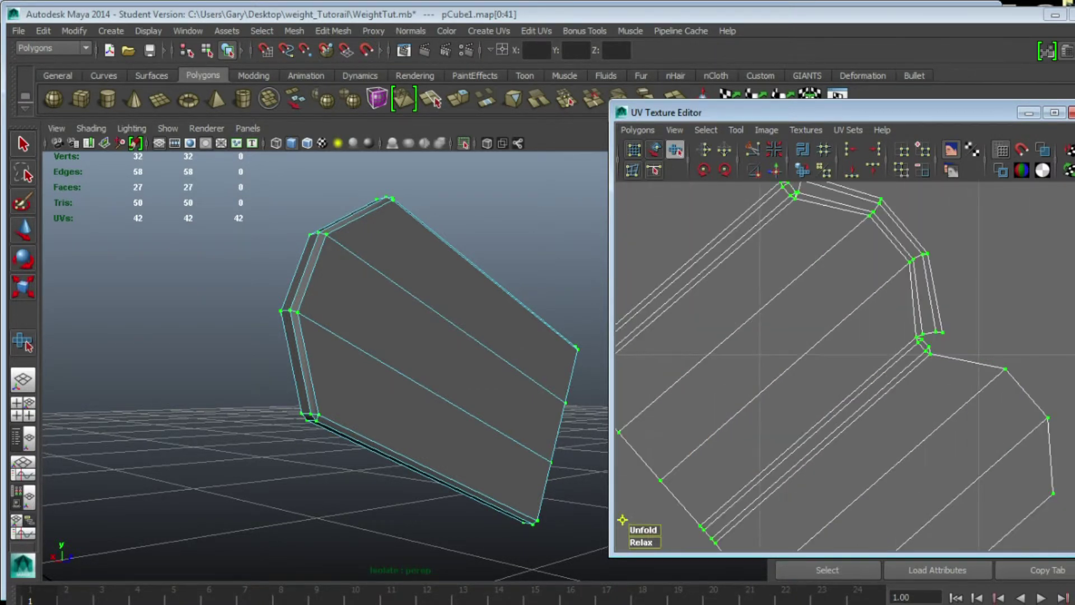
pyautogui.scroll(-2, 633, 495)
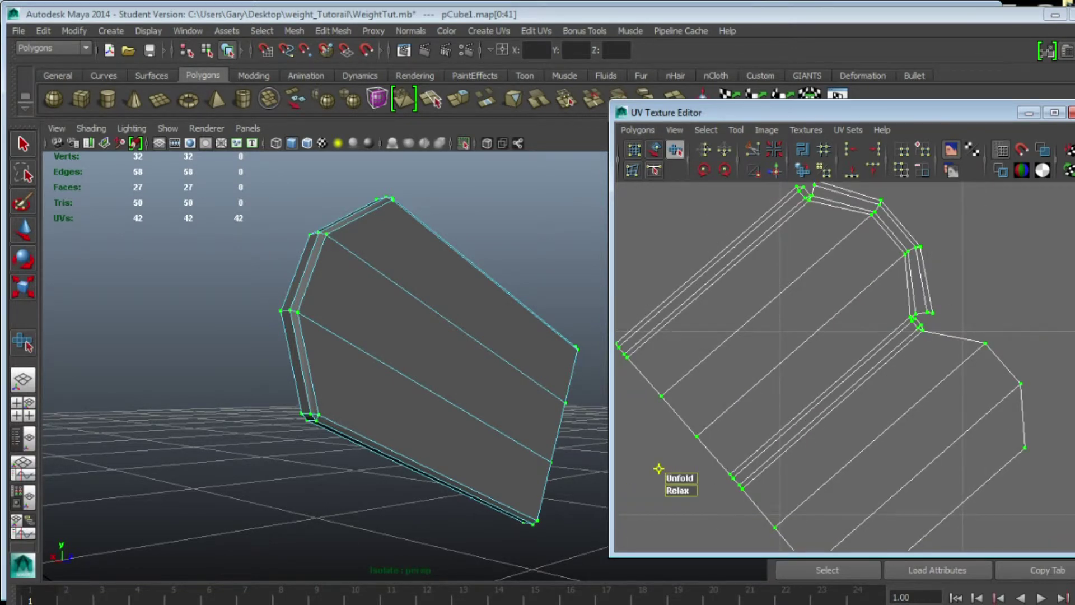
pyautogui.scroll(-1, 684, 451)
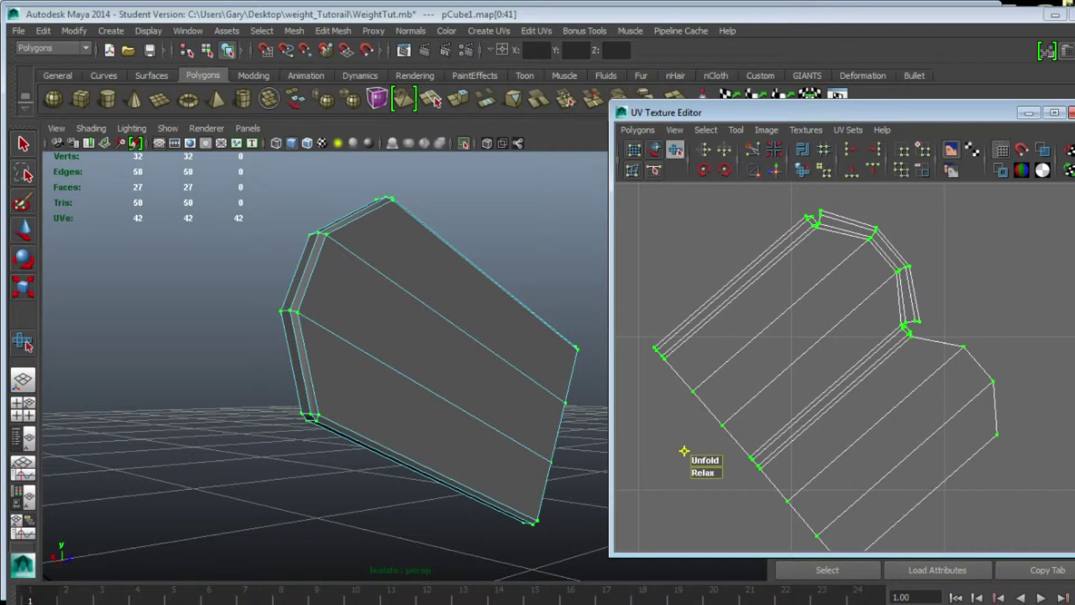
# - Leave the isolated view and delete the other bracket plate, which has not been unwrapped
pyautogui.moveTo(432, 261); pyautogui.dragTo(412, 294, button='right')
pyautogui.click(468, 152)
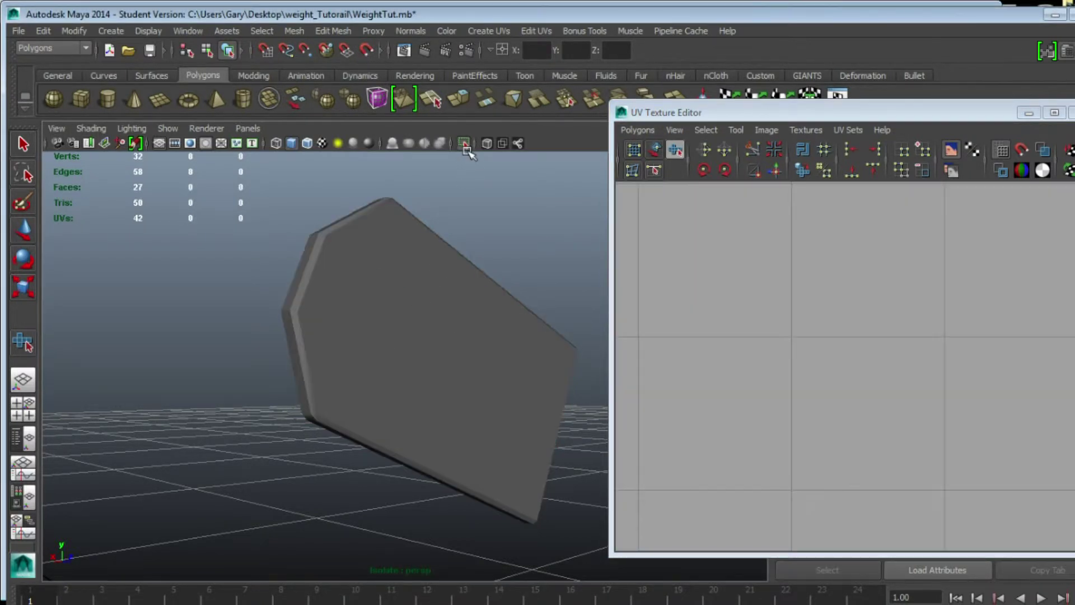
pyautogui.click(464, 143)
pyautogui.scroll(-5, 489, 280)
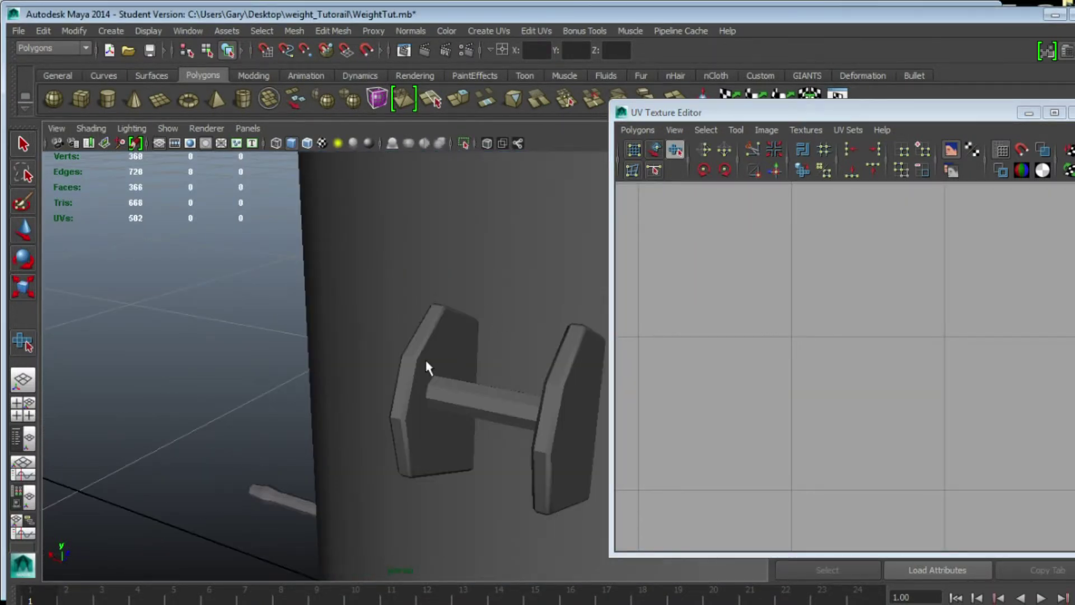
pyautogui.click(426, 361)
pyautogui.keyDown('alt'); pyautogui.moveTo(468, 387); pyautogui.dragTo(489, 370); pyautogui.keyUp('alt')
pyautogui.click(491, 371)
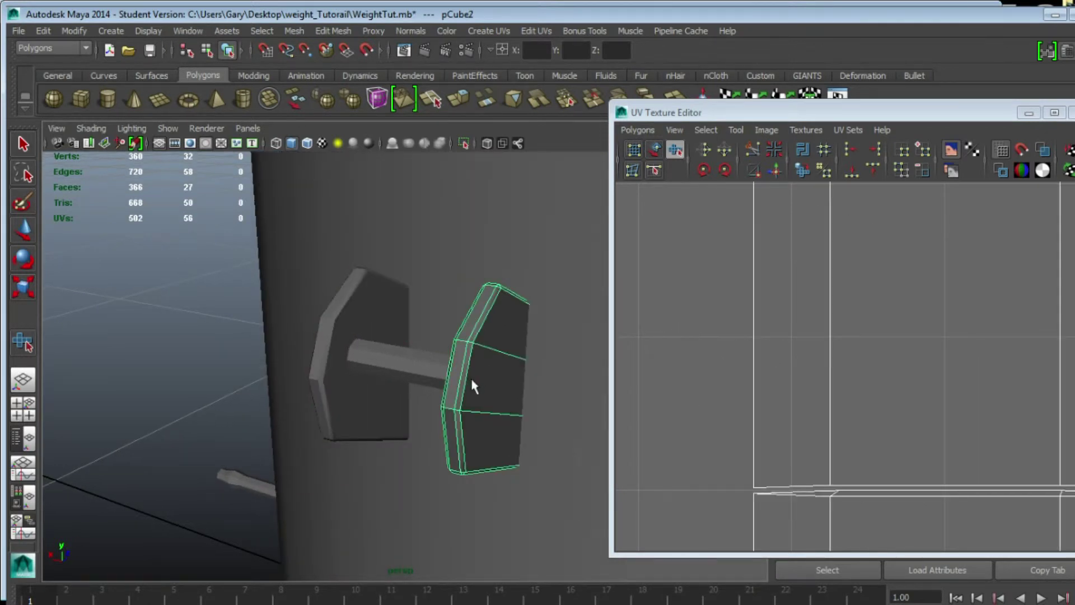
pyautogui.scroll(-5, 753, 364)
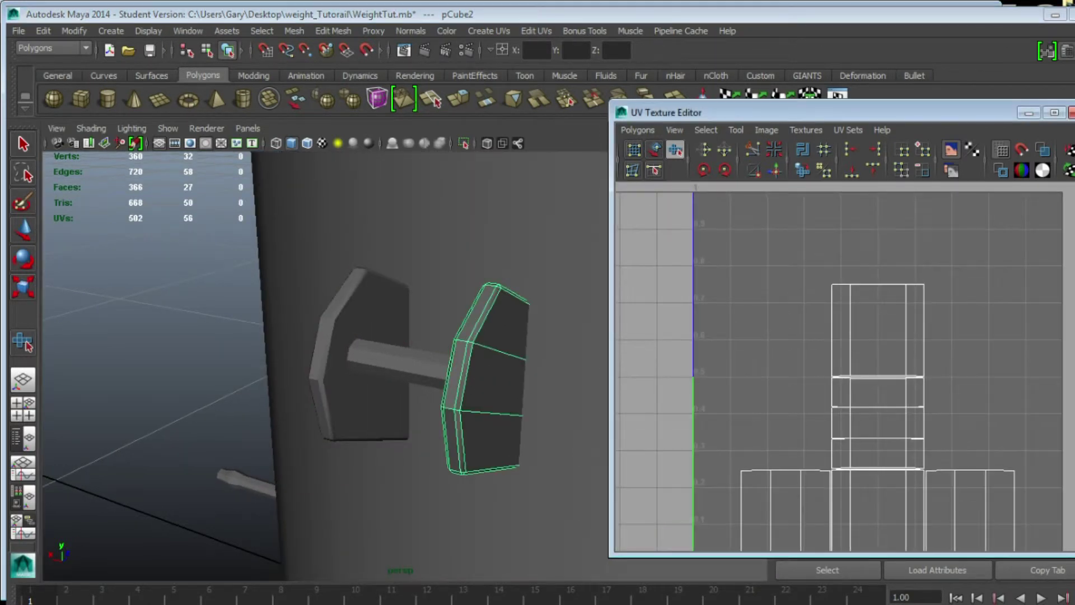
pyautogui.press('Delete')
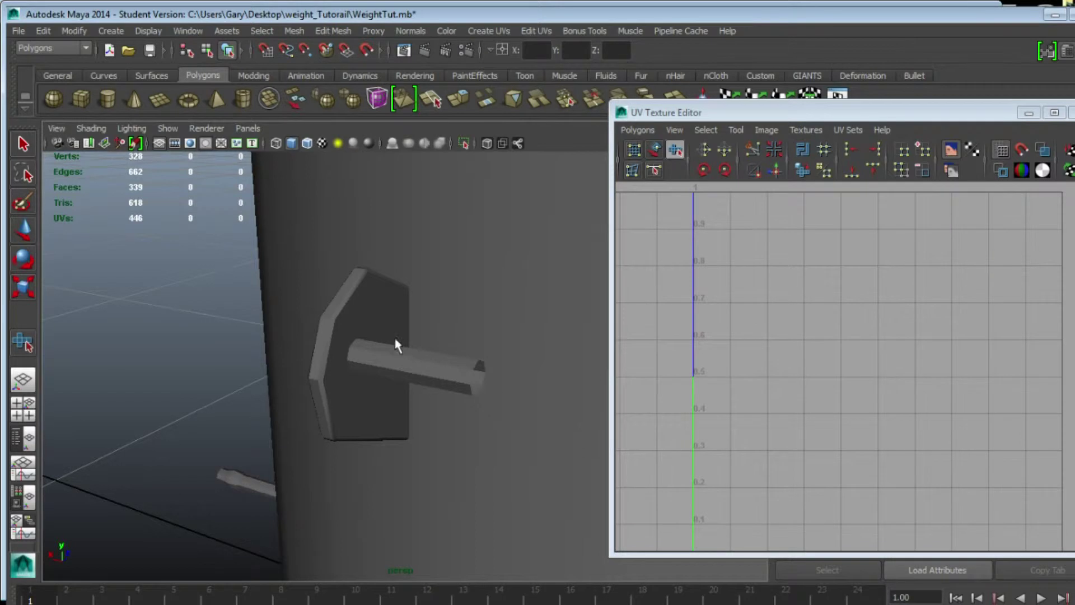
# - Duplicate the unwrapped plate and set the copy's Translate X to -0.040 to place it at the pin's opposite end
pyautogui.click(355, 329)
pyautogui.hotkey('ctrl', 'd')
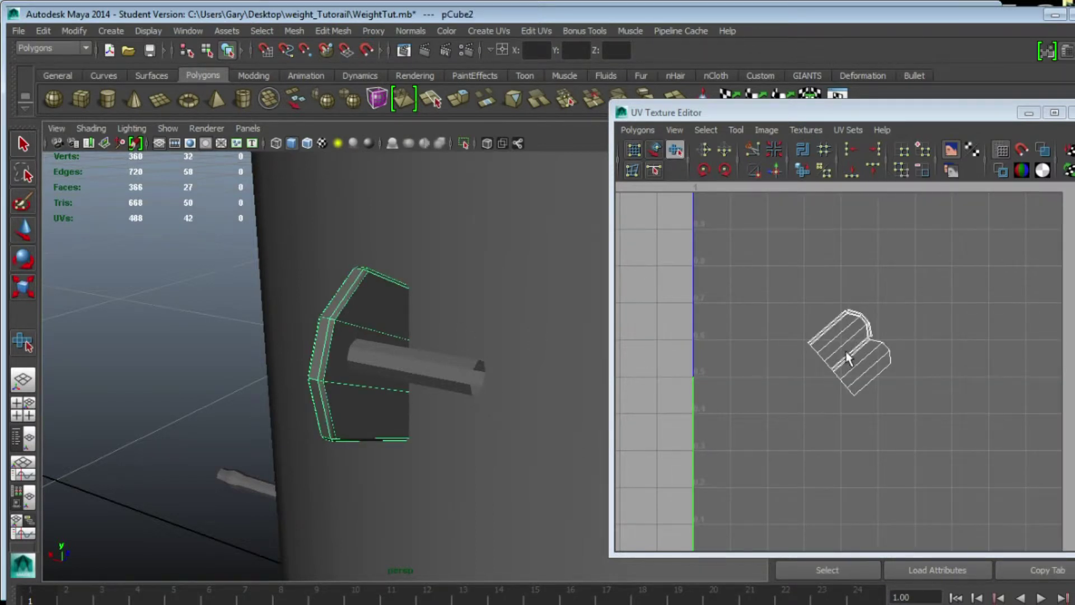
pyautogui.click(1029, 113)
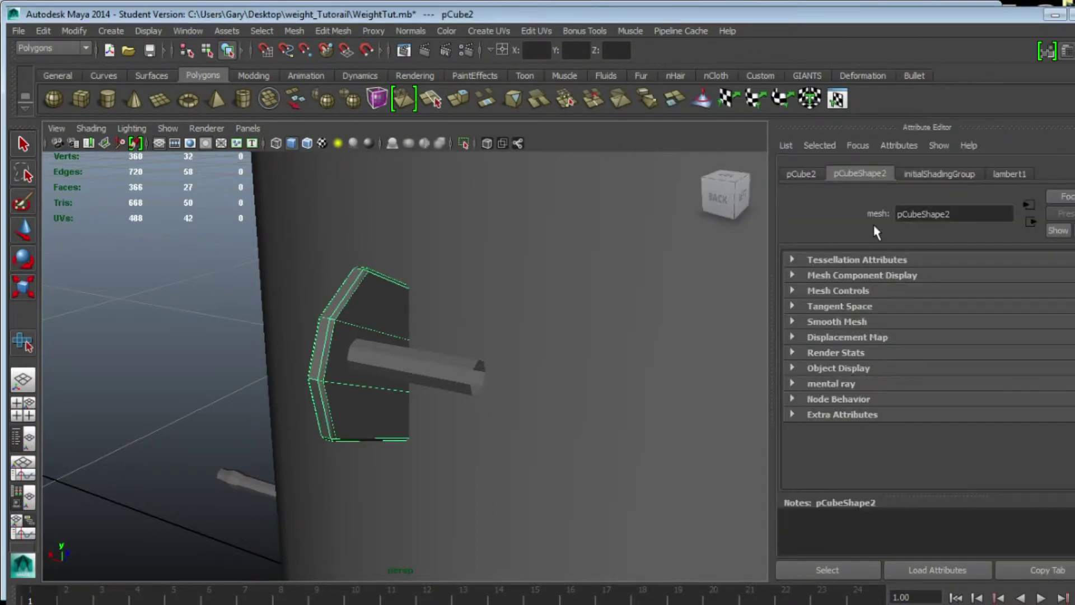
pyautogui.click(801, 173)
pyautogui.click(904, 278)
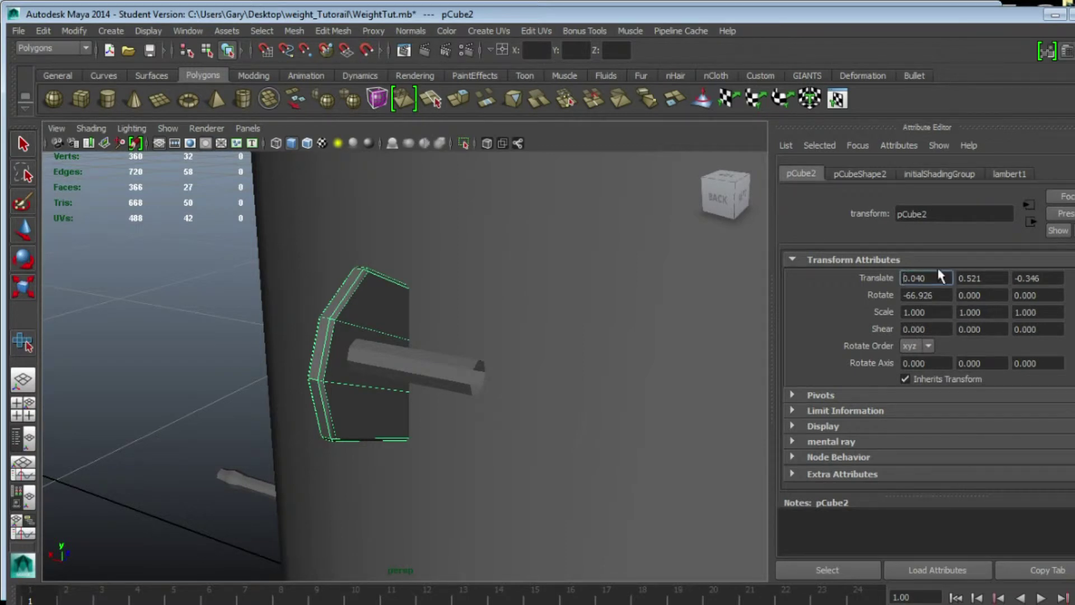
pyautogui.press('Return')
pyautogui.keyDown('alt'); pyautogui.moveTo(262, 377); pyautogui.dragTo(454, 386); pyautogui.keyUp('alt')
pyautogui.scroll(-3, 351, 399)
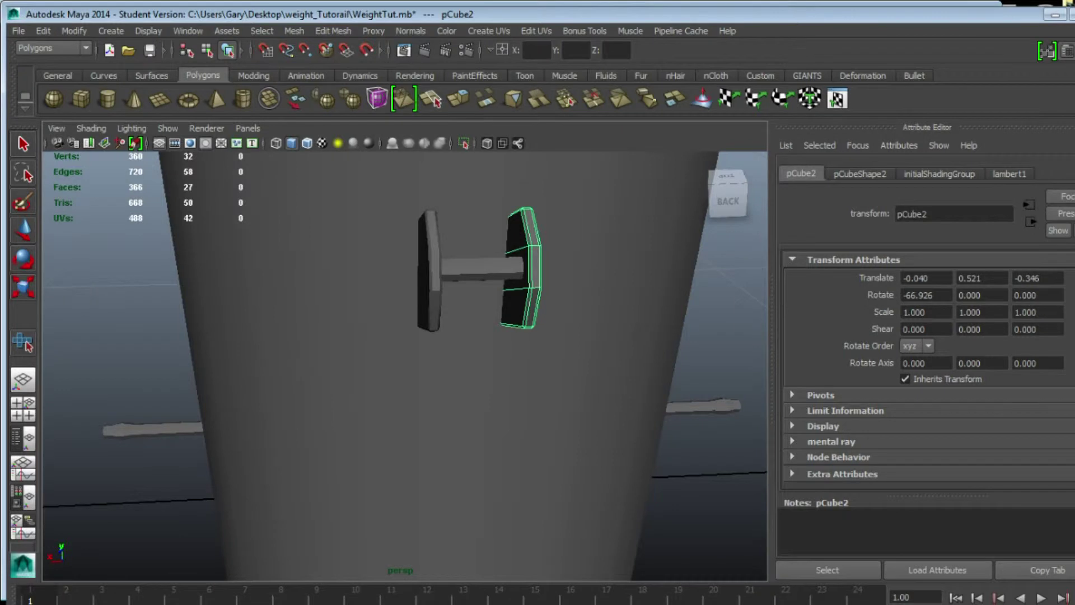
pyautogui.keyDown('alt'); pyautogui.moveTo(366, 506); pyautogui.dragTo(300, 500, button='right'); pyautogui.keyUp('alt')
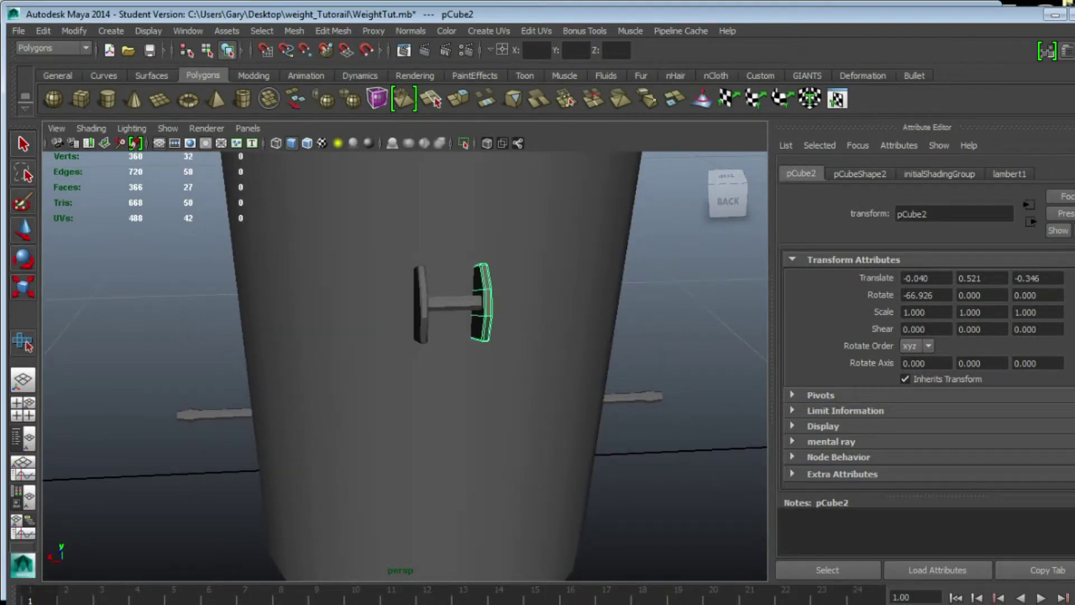
# - Select both bracket plates' faces and lay out their UV shells without overlap inside the 0 to 1 UV space
pyautogui.keyDown('shift'); pyautogui.click(422, 321); pyautogui.keyUp('shift')
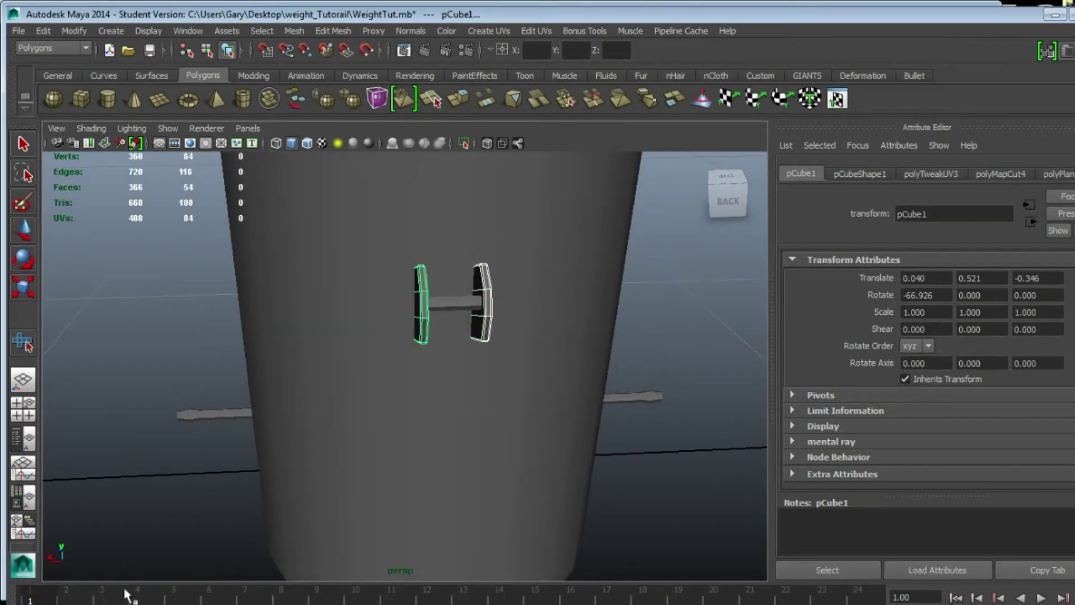
pyautogui.hotkey('alt', 'Tab')
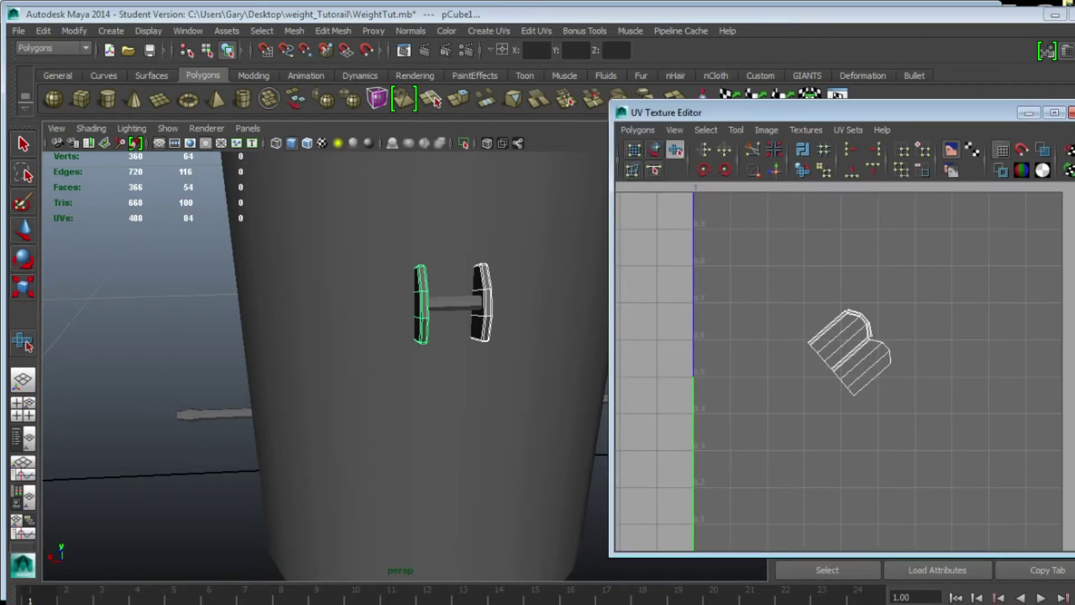
pyautogui.hotkey('ctrl', 'F11')
pyautogui.scroll(-2, 853, 367)
pyautogui.keyDown('alt'); pyautogui.moveTo(854, 367); pyautogui.dragTo(861, 342, button='middle'); pyautogui.keyUp('alt')
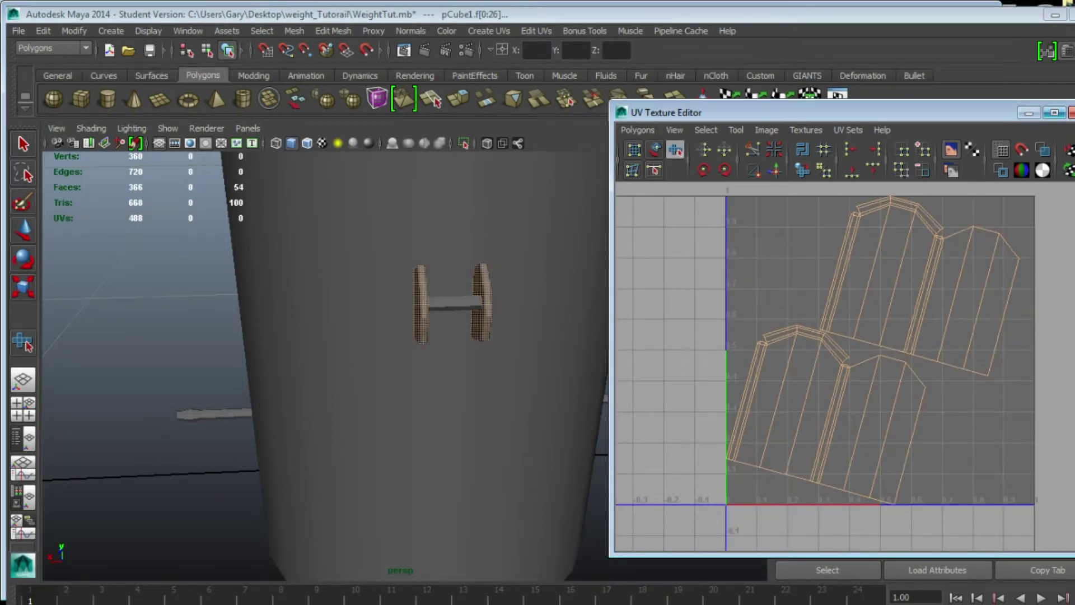
pyautogui.click(1028, 113)
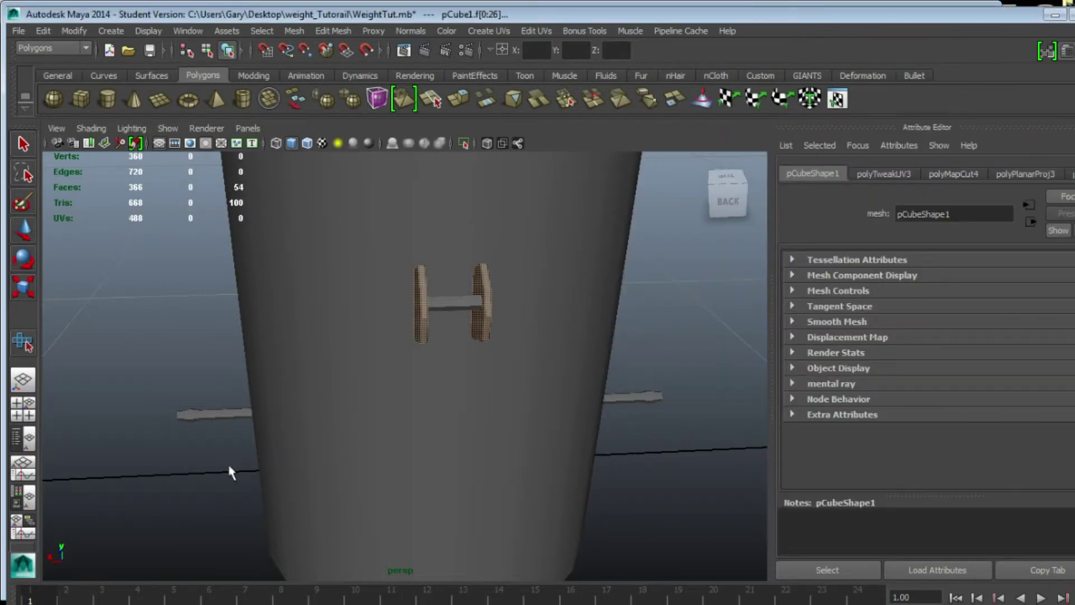
# - Select the main cylinder body and apply a planar UV mapping to it
pyautogui.click(190, 475)
pyautogui.keyDown('alt'); pyautogui.moveTo(190, 476); pyautogui.dragTo(323, 321); pyautogui.keyUp('alt')
pyautogui.click(326, 327)
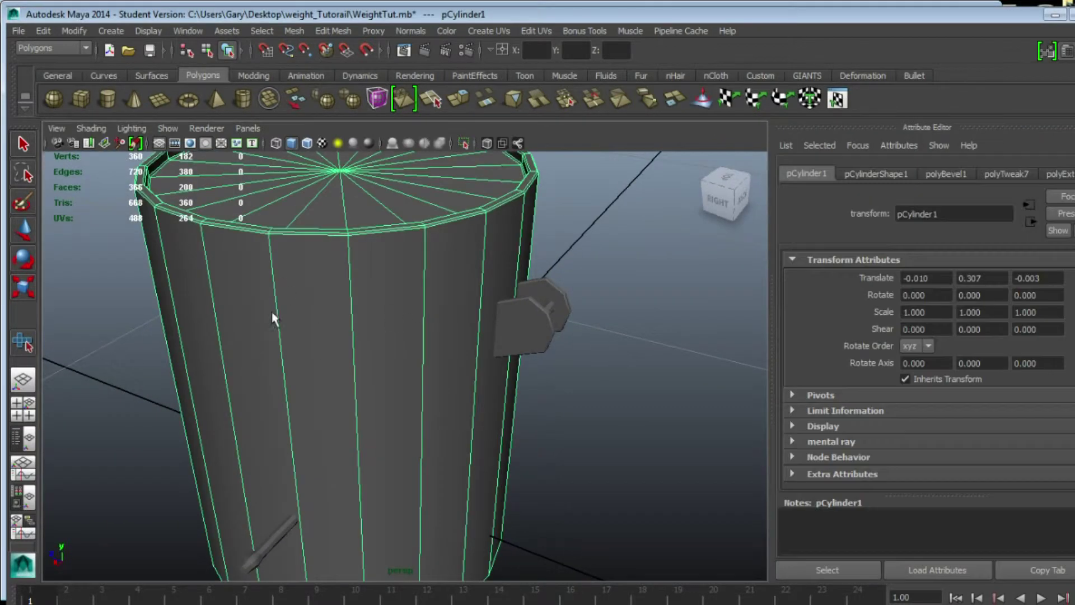
pyautogui.scroll(-3, 343, 327)
pyautogui.keyDown('alt'); pyautogui.moveTo(343, 327); pyautogui.dragTo(360, 347, button='middle'); pyautogui.keyUp('alt')
pyautogui.scroll(-1, 365, 331)
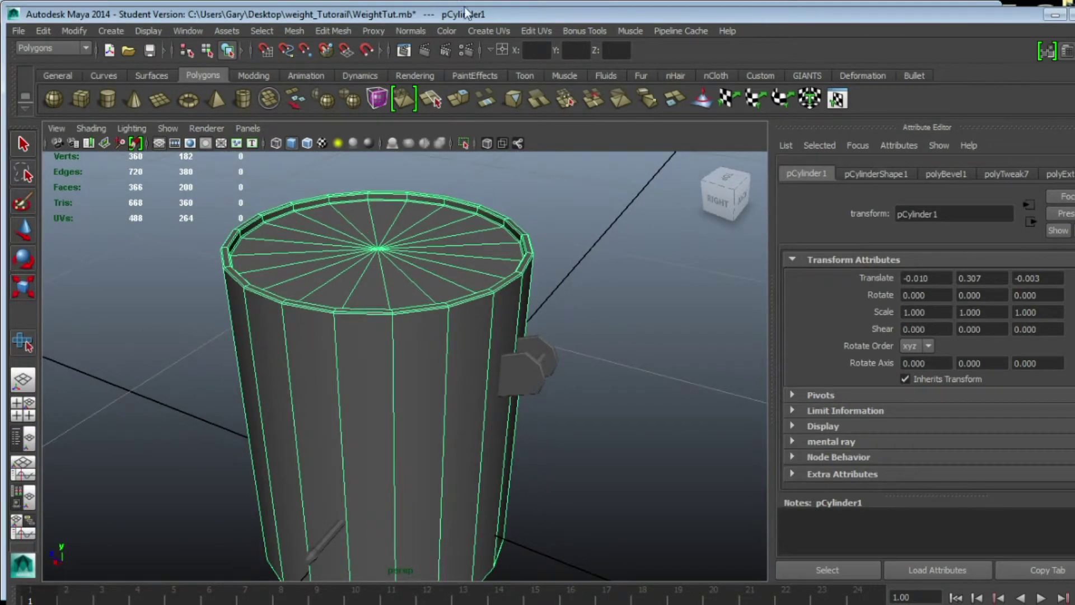
pyautogui.click(499, 32)
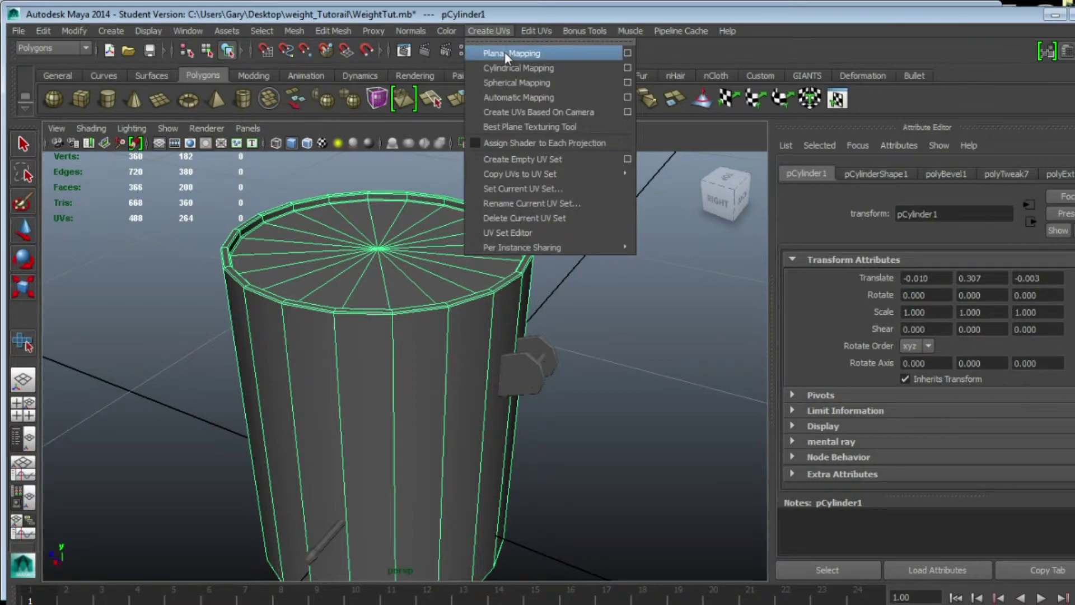
pyautogui.click(505, 52)
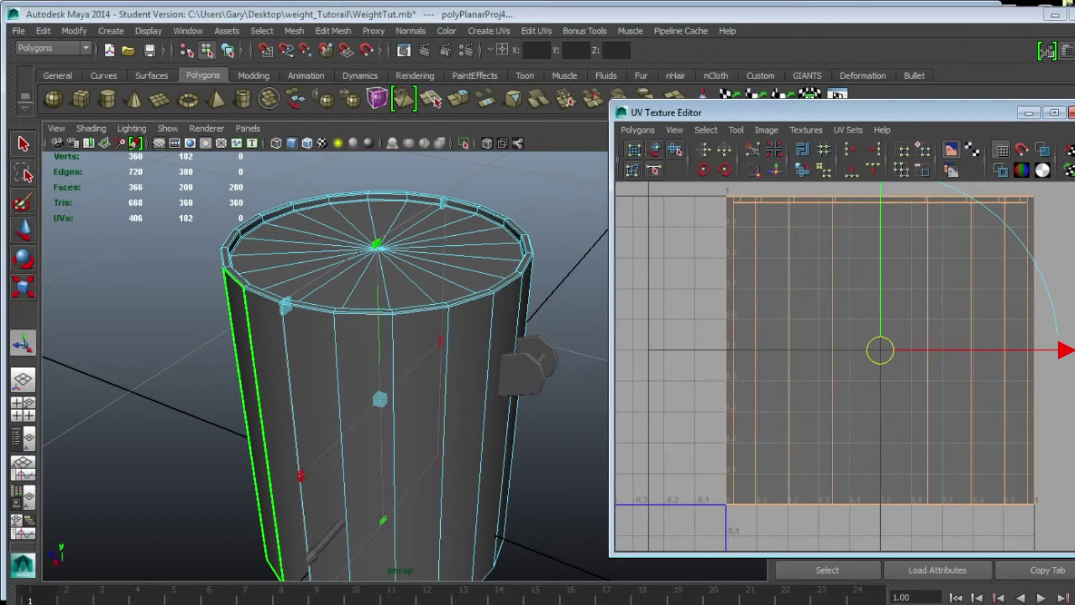
# - Select the edge loop at the base of the top rim's inner wall and cut the cylinder's UVs along it
pyautogui.keyDown('alt'); pyautogui.moveTo(252, 330); pyautogui.dragTo(345, 360); pyautogui.keyUp('alt')
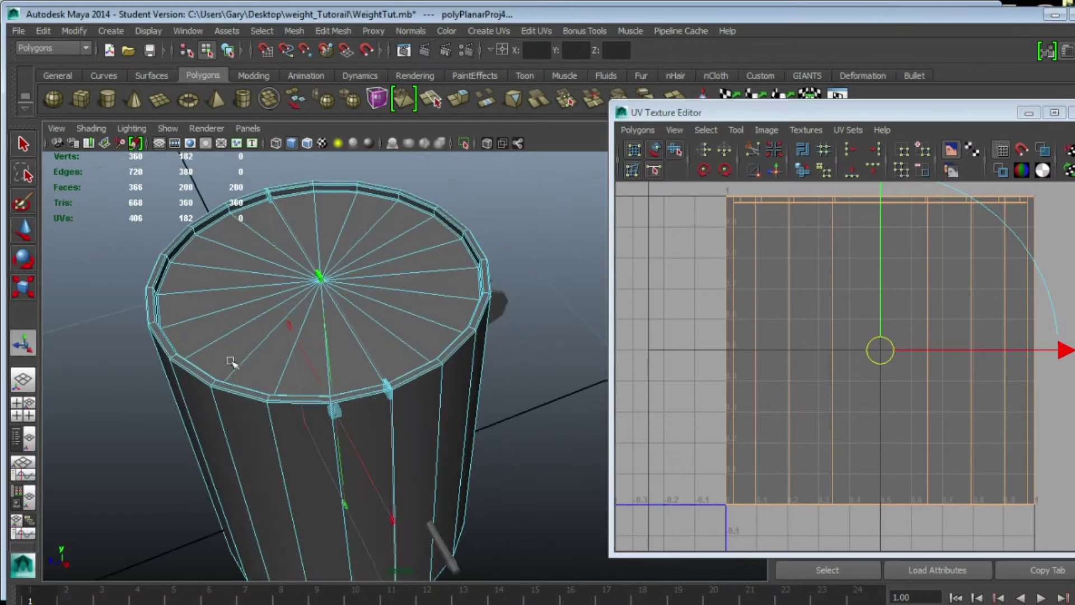
pyautogui.keyDown('alt'); pyautogui.moveTo(233, 363); pyautogui.dragTo(290, 359, button='right'); pyautogui.keyUp('alt')
pyautogui.keyDown('alt'); pyautogui.moveTo(289, 359); pyautogui.dragTo(334, 394); pyautogui.keyUp('alt')
pyautogui.keyDown('alt'); pyautogui.moveTo(238, 374); pyautogui.dragTo(359, 358, button='right'); pyautogui.keyUp('alt')
pyautogui.keyDown('alt'); pyautogui.moveTo(398, 306); pyautogui.dragTo(355, 429, button='middle'); pyautogui.keyUp('alt')
pyautogui.keyDown('alt'); pyautogui.moveTo(272, 388); pyautogui.dragTo(301, 332, button='right'); pyautogui.keyUp('alt')
pyautogui.click(300, 394)
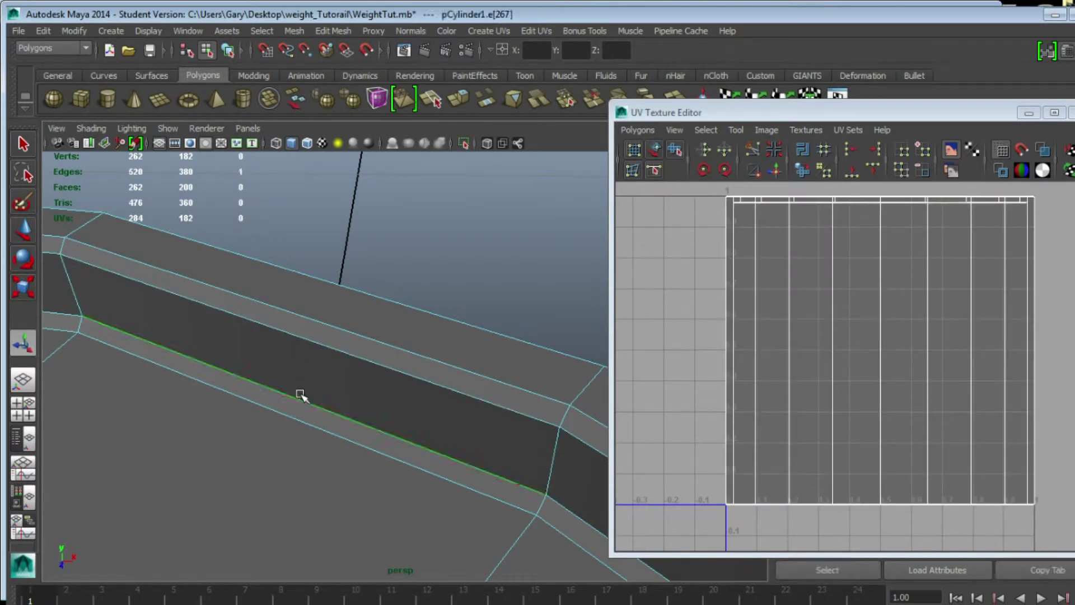
pyautogui.doubleClick(300, 395)
pyautogui.keyDown('alt'); pyautogui.moveTo(372, 418); pyautogui.dragTo(338, 414, button='right'); pyautogui.keyUp('alt')
pyautogui.keyDown('alt'); pyautogui.moveTo(283, 448); pyautogui.dragTo(314, 400, button='middle'); pyautogui.keyUp('alt')
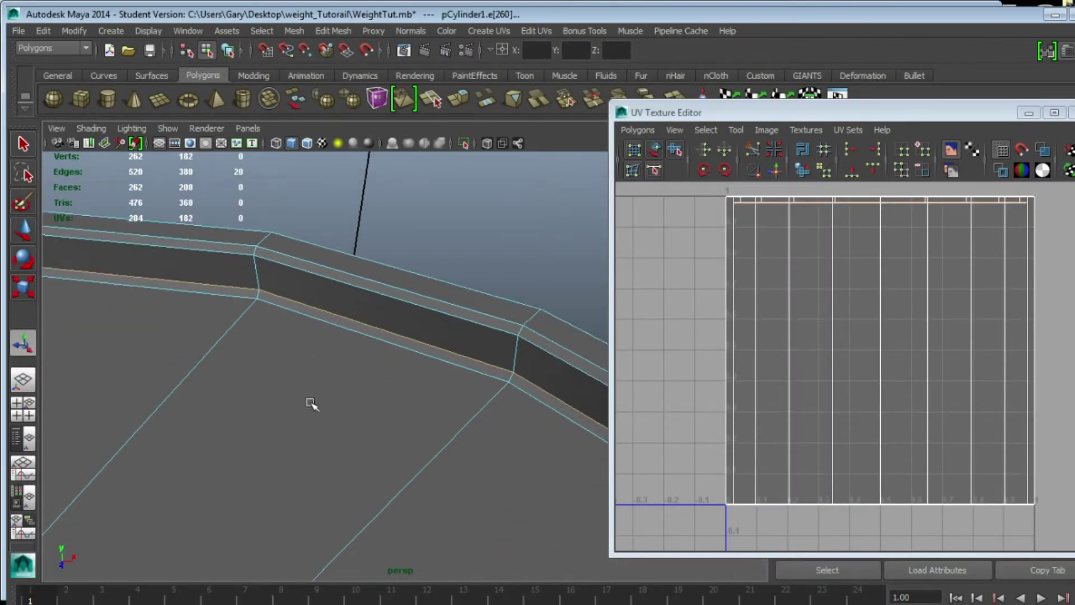
pyautogui.keyDown('alt'); pyautogui.moveTo(314, 400); pyautogui.dragTo(206, 369, button='right'); pyautogui.keyUp('alt')
pyautogui.keyDown('alt'); pyautogui.moveTo(305, 357); pyautogui.dragTo(312, 329); pyautogui.keyUp('alt')
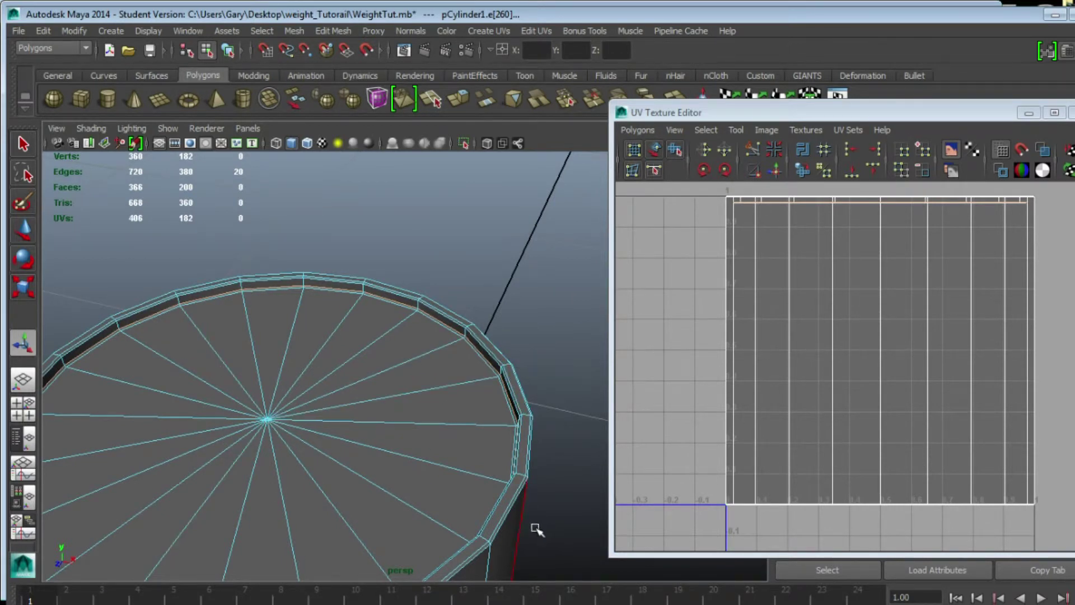
pyautogui.click(754, 148)
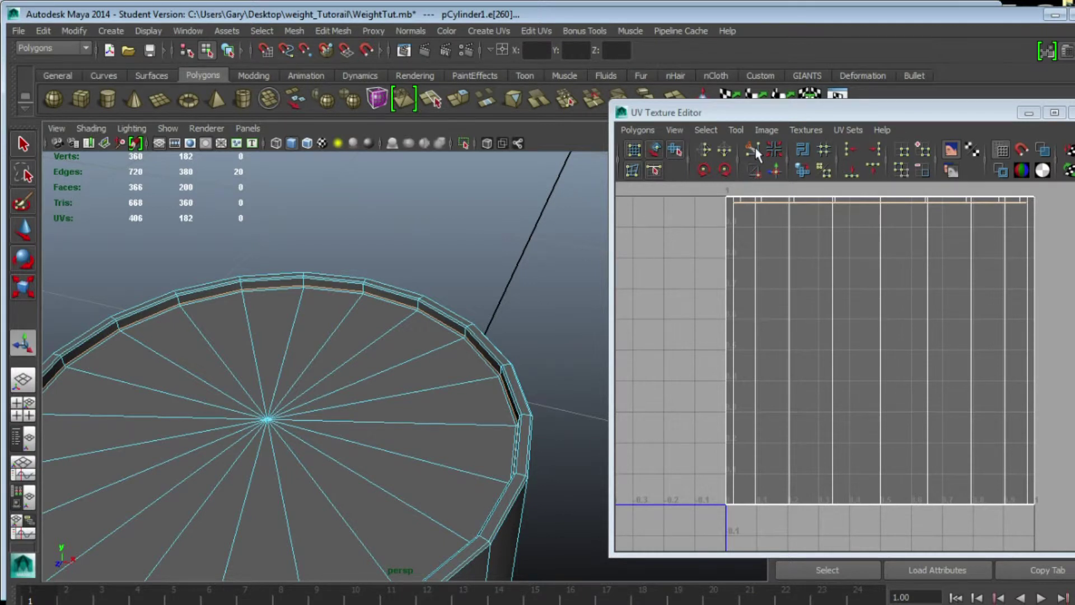
# - Select the UVs of the recessed top cap's shell and unfold them with the Smooth UV tool
pyautogui.click(372, 369)
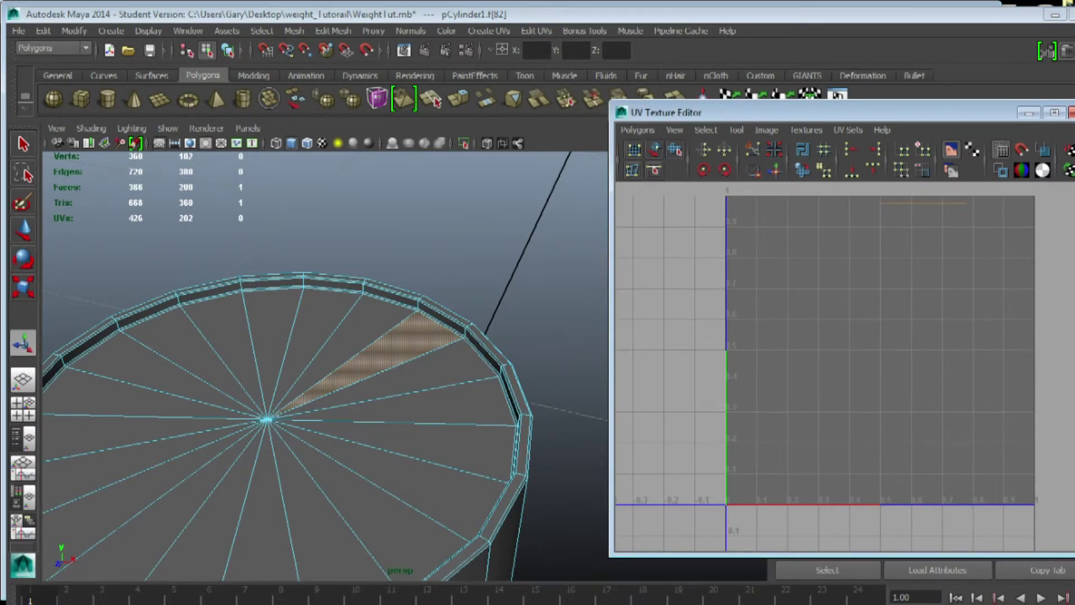
pyautogui.hotkey('ctrl', 'z')
pyautogui.hotkey('ctrl', 'F12')
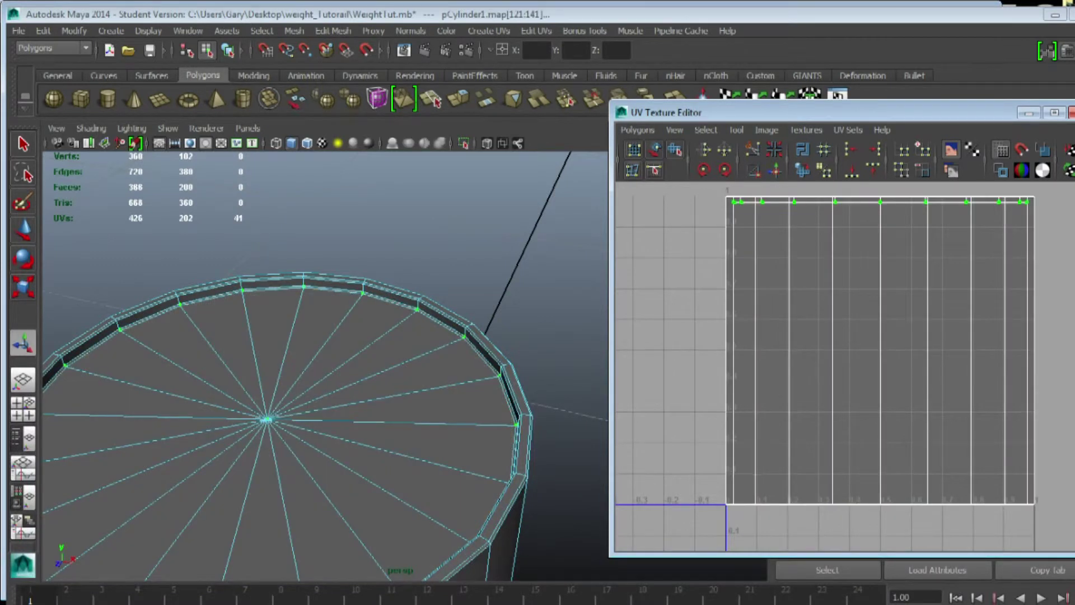
pyautogui.click(675, 149)
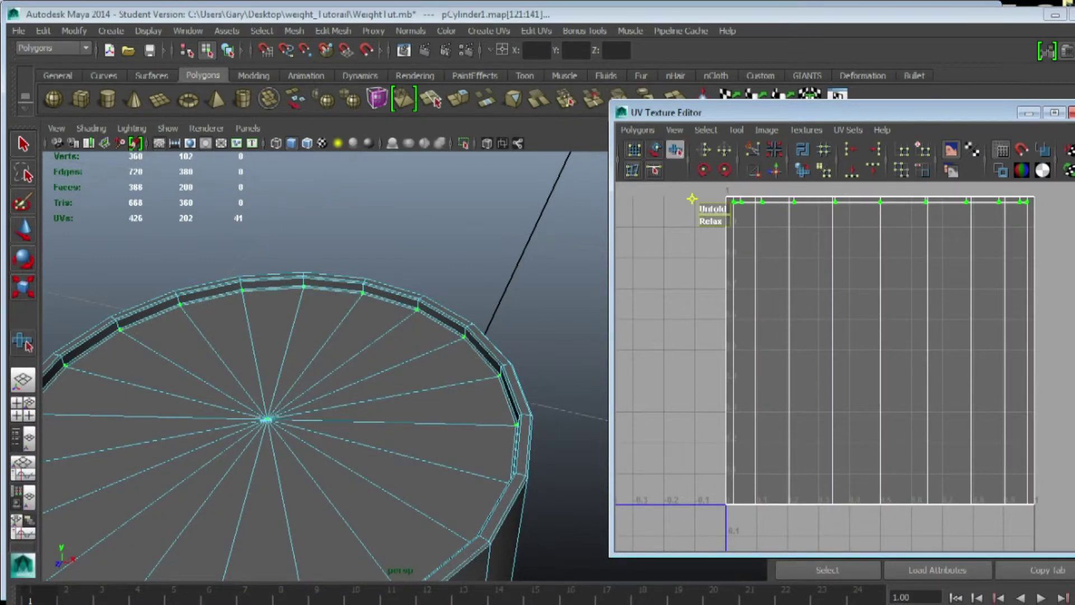
pyautogui.moveTo(692, 199); pyautogui.dragTo(693, 199)
# - Move the circular top cap shell off the body's UVs to the empty area beside the 0 to 1 UV space
pyautogui.keyDown('alt'); pyautogui.moveTo(693, 200); pyautogui.dragTo(682, 286, button='middle'); pyautogui.keyUp('alt')
pyautogui.press('w')
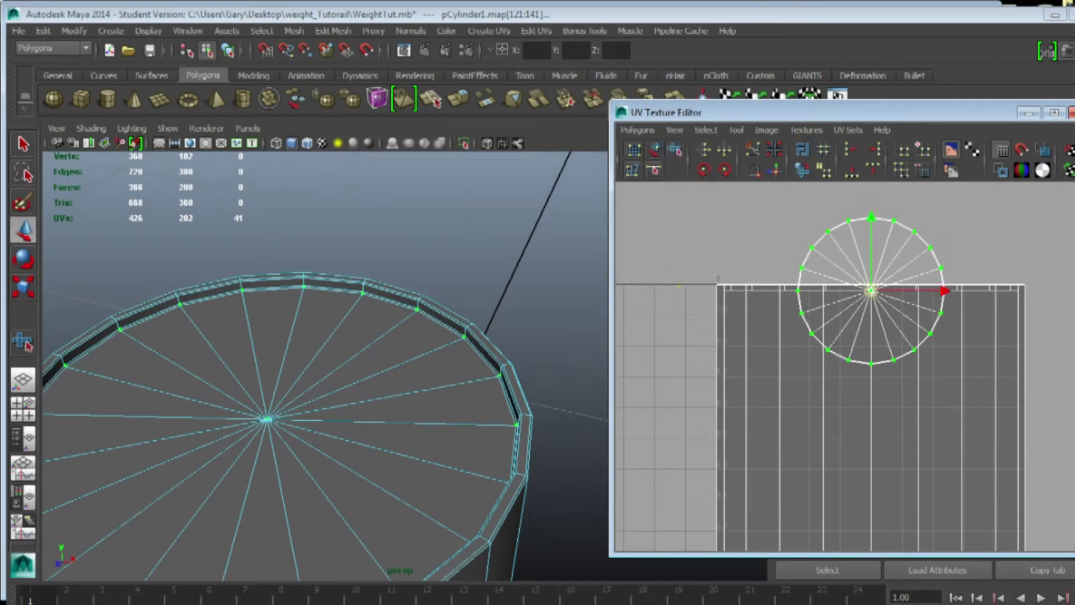
pyautogui.moveTo(871, 290); pyautogui.dragTo(666, 384)
pyautogui.keyDown('alt'); pyautogui.moveTo(667, 384); pyautogui.dragTo(842, 334, button='middle'); pyautogui.keyUp('alt')
pyautogui.scroll(3, 885, 350)
pyautogui.scroll(3, 842, 333)
pyautogui.scroll(-2, 853, 364)
# - Select one vertical seam of edges down the cylinder's rim and side wall, leaving out the radial edges on the top and bottom caps
pyautogui.keyDown('alt'); pyautogui.moveTo(360, 360); pyautogui.dragTo(406, 287); pyautogui.keyUp('alt')
pyautogui.click(420, 272)
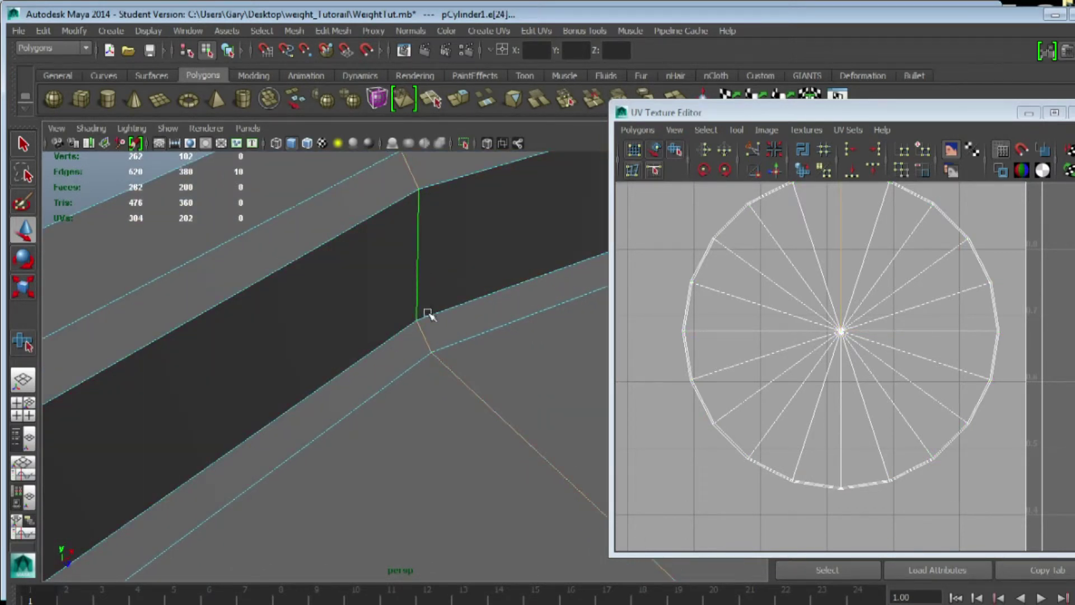
pyautogui.keyDown('shift'); pyautogui.click(440, 340); pyautogui.keyUp('shift')
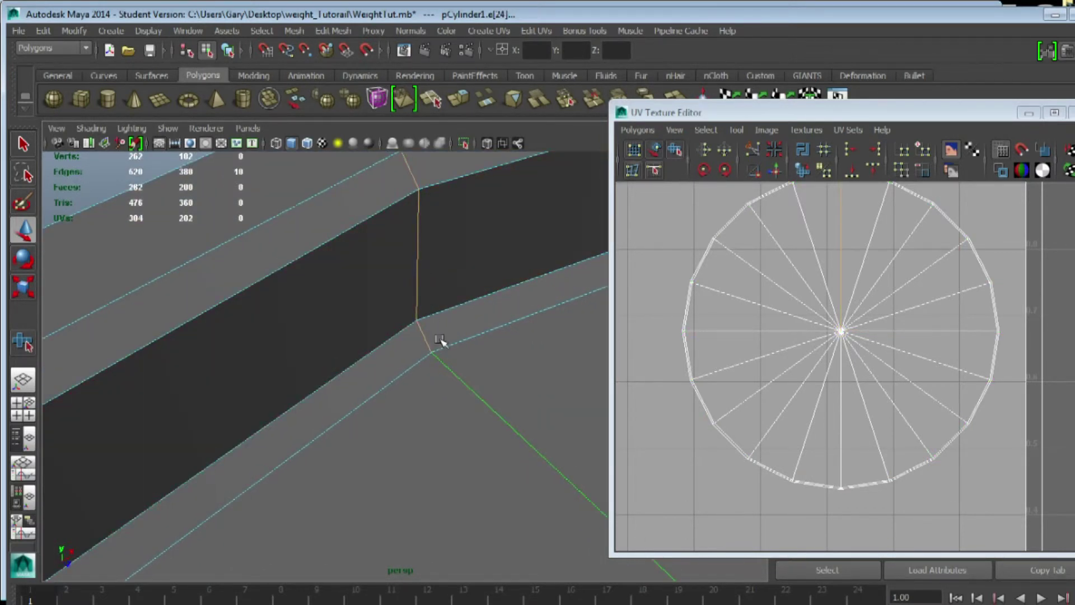
pyautogui.keyDown('shift'); pyautogui.click(399, 336); pyautogui.keyUp('shift')
pyautogui.keyDown('shift'); pyautogui.click(435, 328); pyautogui.keyUp('shift')
pyautogui.keyDown('shift'); pyautogui.click(482, 381); pyautogui.keyUp('shift')
pyautogui.keyDown('alt'); pyautogui.moveTo(484, 381); pyautogui.dragTo(441, 354, button='right'); pyautogui.keyUp('alt')
pyautogui.keyDown('alt'); pyautogui.moveTo(442, 355); pyautogui.dragTo(406, 315, button='middle'); pyautogui.keyUp('alt')
pyautogui.moveTo(407, 317)
pyautogui.keyDown('alt'); pyautogui.mouseDown()
pyautogui.moveTo(343, 320)
pyautogui.moveTo(480, 312)
pyautogui.moveTo(408, 263)
pyautogui.moveTo(441, 339)
pyautogui.moveTo(396, 281)
pyautogui.moveTo(348, 347)
pyautogui.moveTo(398, 331)
pyautogui.mouseUp(); pyautogui.keyUp('alt')
pyautogui.keyDown('shift'); pyautogui.click(405, 325); pyautogui.keyUp('shift')
pyautogui.keyDown('alt'); pyautogui.moveTo(422, 340); pyautogui.dragTo(379, 288, button='middle'); pyautogui.keyUp('alt')
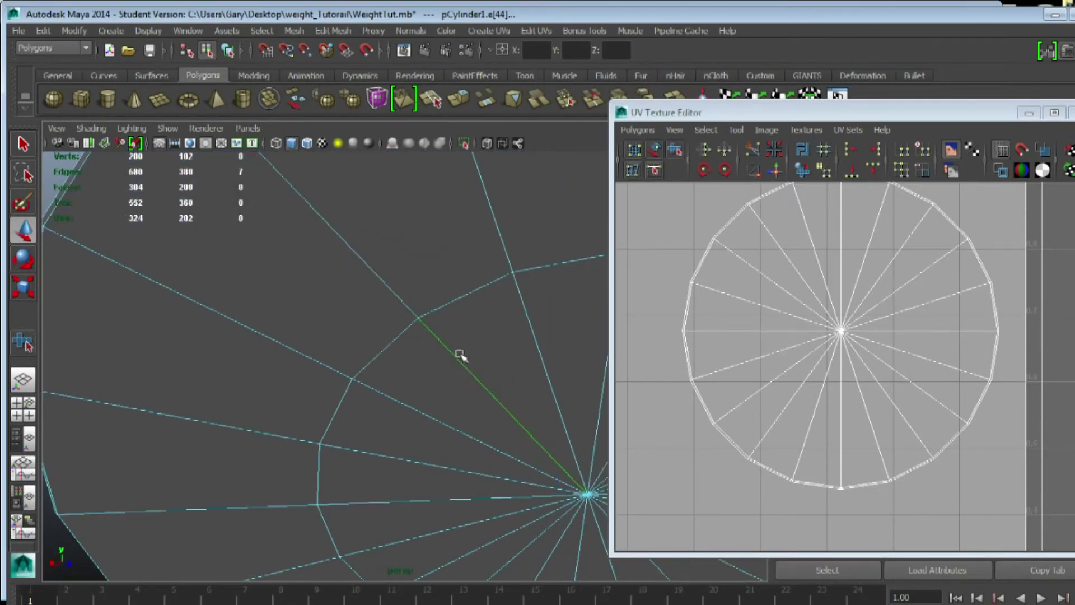
pyautogui.keyDown('shift'); pyautogui.click(460, 354); pyautogui.keyUp('shift')
# - Add the bottom cap's outer edge loop to the seam selection and cut the UVs along all selected edges
pyautogui.keyDown('alt'); pyautogui.moveTo(339, 248); pyautogui.dragTo(395, 396); pyautogui.keyUp('alt')
pyautogui.doubleClick(363, 307)
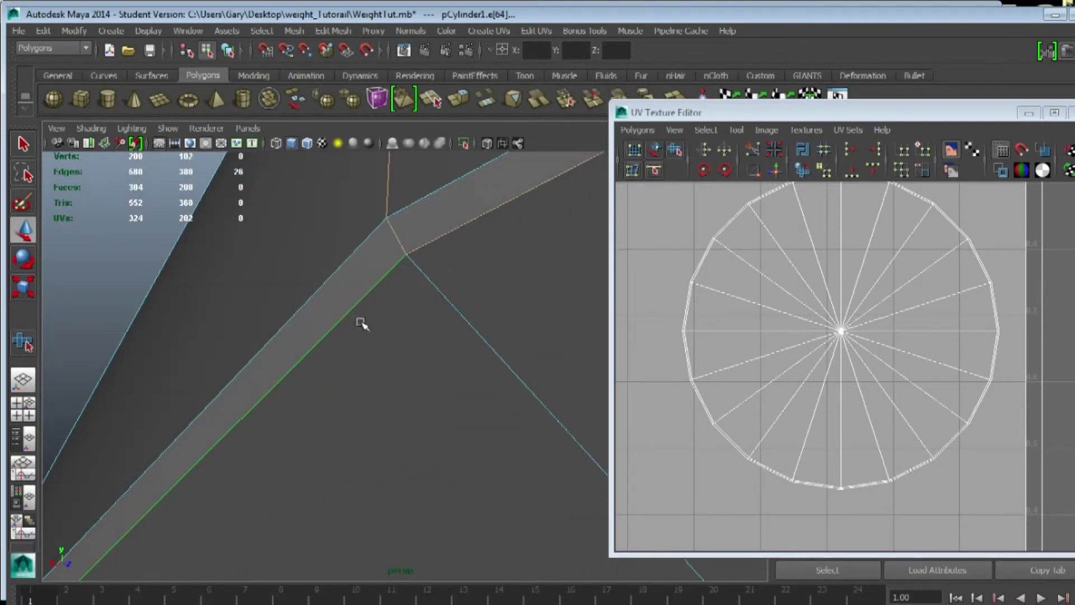
pyautogui.moveTo(368, 331)
pyautogui.keyDown('alt'); pyautogui.mouseDown()
pyautogui.moveTo(372, 372)
pyautogui.moveTo(415, 415)
pyautogui.moveTo(388, 337)
pyautogui.mouseUp(); pyautogui.keyUp('alt')
pyautogui.click(750, 166)
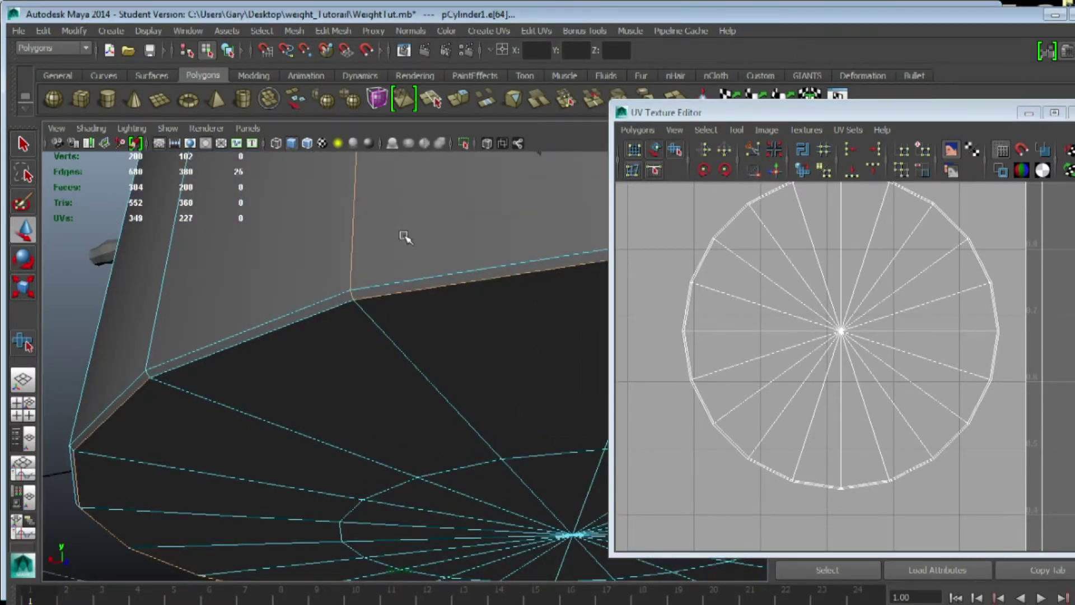
# - Select the UVs of the cylinder's side wall and bottom cap and unfold them fully with the Smooth UV tool
pyautogui.press('F11')
pyautogui.click(405, 253)
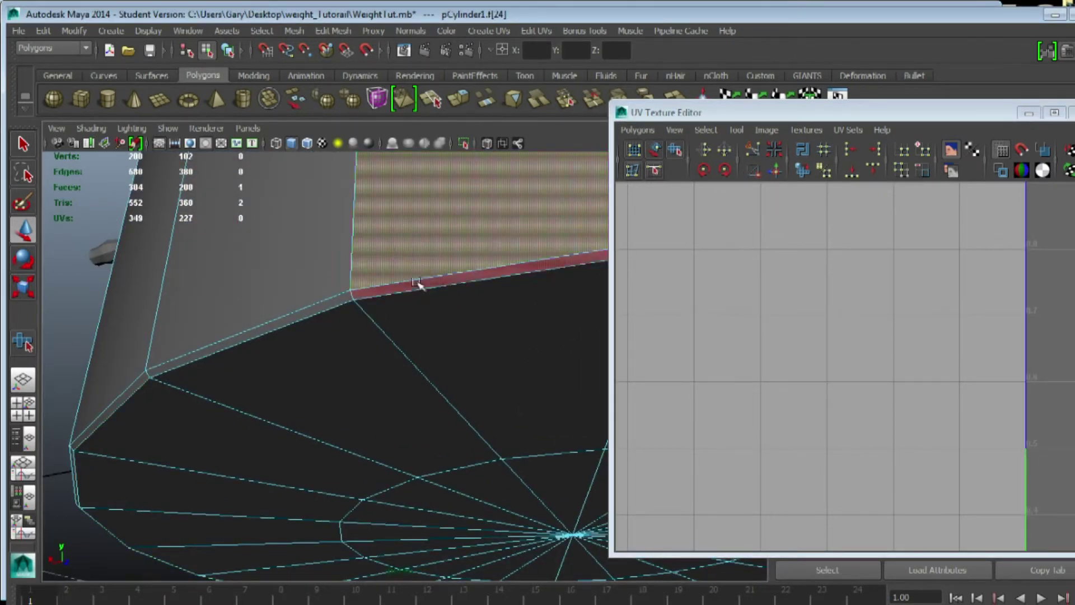
pyautogui.doubleClick(476, 336)
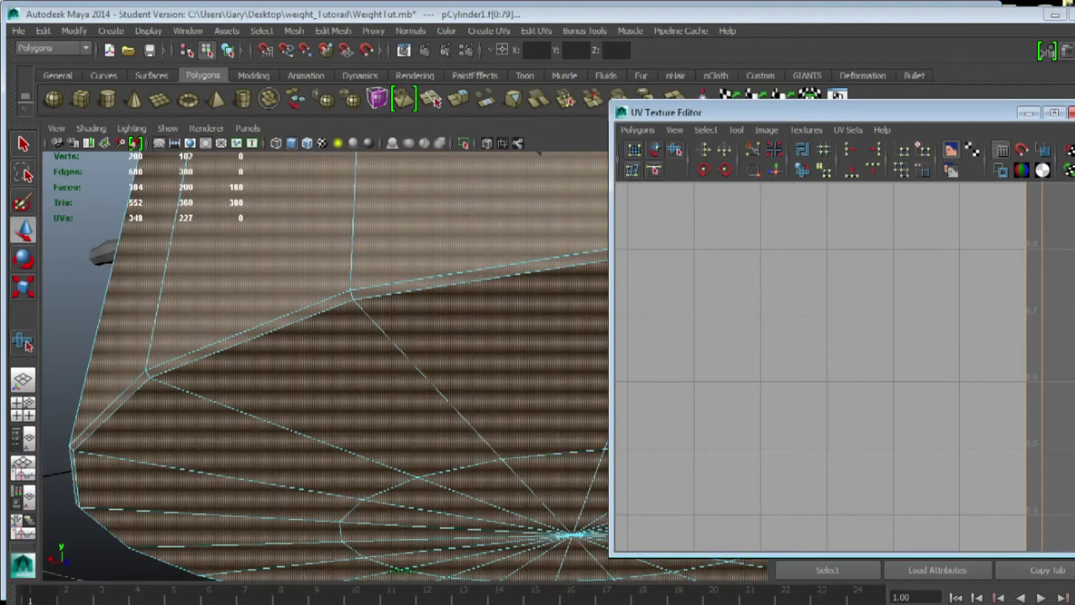
pyautogui.hotkey('ctrl', 'F12')
pyautogui.scroll(-5, 846, 366)
pyautogui.keyDown('alt'); pyautogui.moveTo(895, 364); pyautogui.dragTo(672, 348, button='middle'); pyautogui.keyUp('alt')
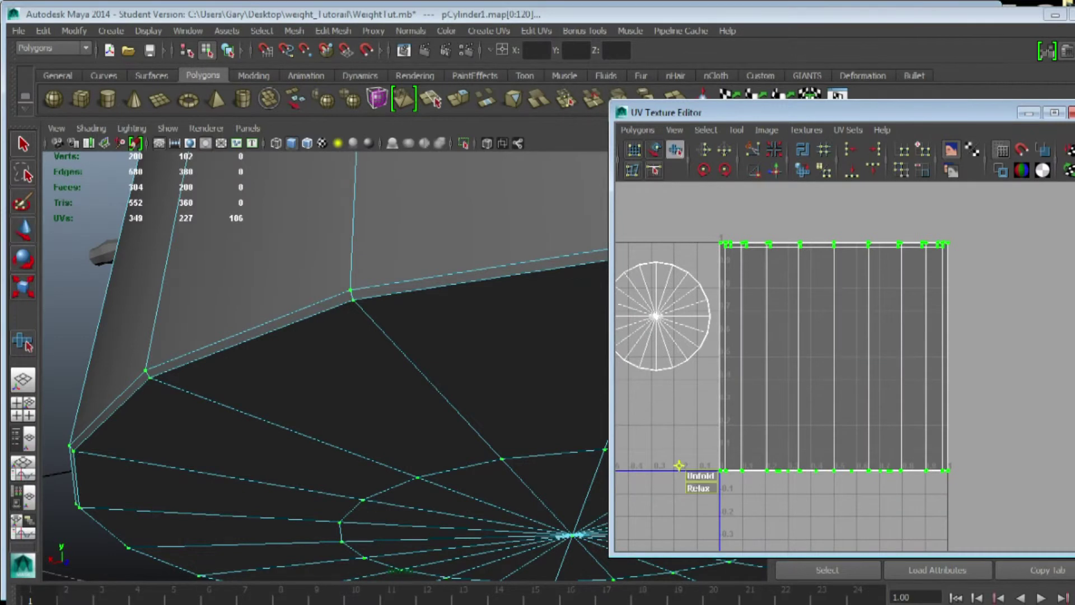
pyautogui.keyDown('shift'); pyautogui.moveTo(679, 465); pyautogui.dragTo(699, 476, button='right'); pyautogui.keyUp('shift')
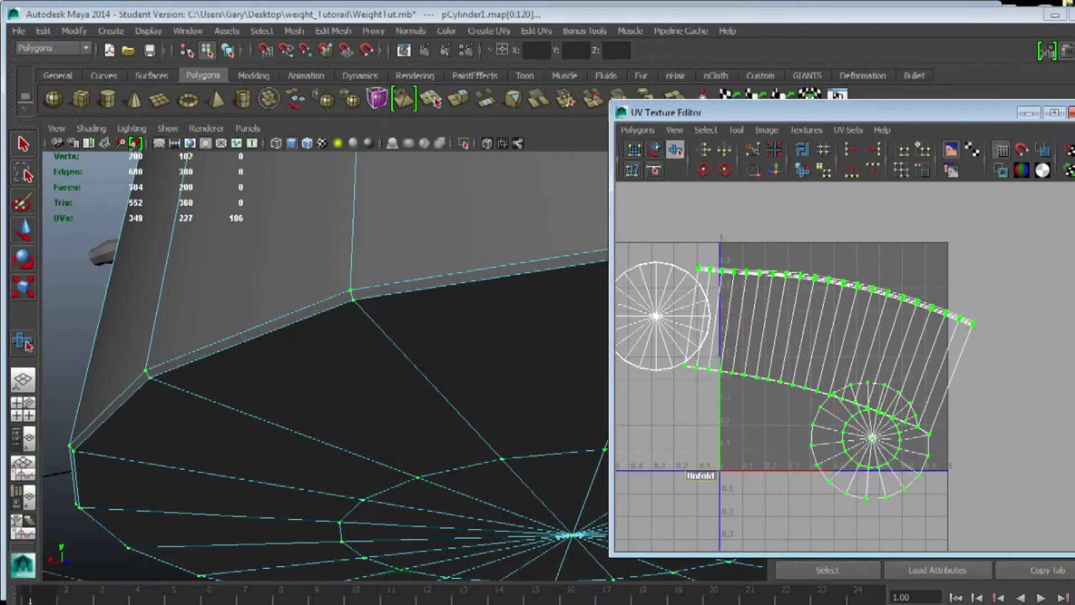
pyautogui.keyDown('shift'); pyautogui.moveTo(679, 465); pyautogui.dragTo(678, 466, button='right'); pyautogui.keyUp('shift')
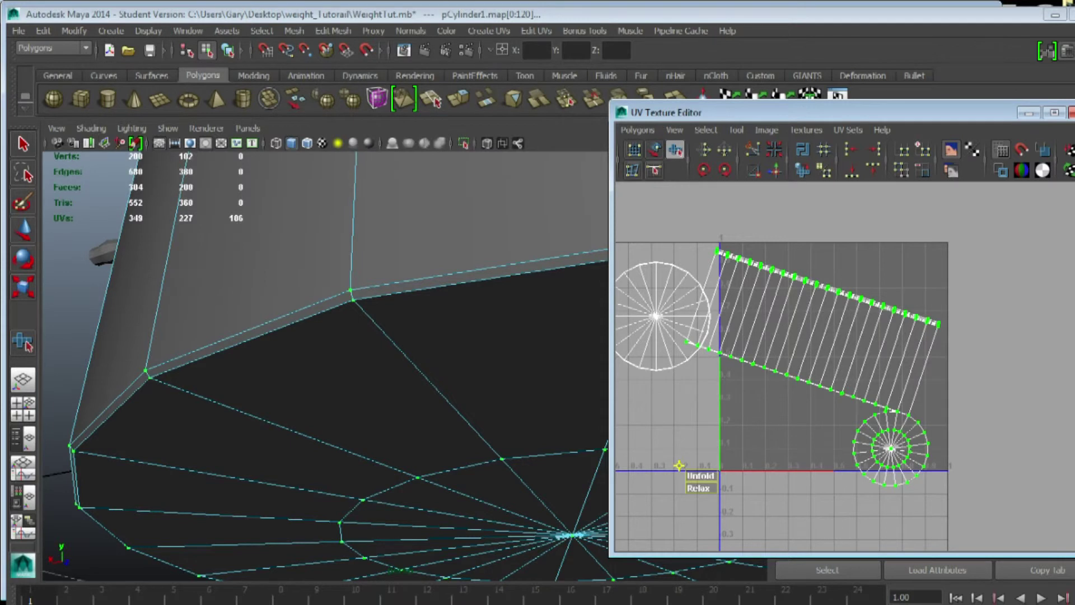
# - Return to object selection, select every part of the weight and lay out all their UV shells inside the 0 to 1 UV space
pyautogui.click(433, 277)
pyautogui.keyDown('alt'); pyautogui.moveTo(441, 270); pyautogui.dragTo(279, 321, button='right'); pyautogui.keyUp('alt')
pyautogui.keyDown('alt'); pyautogui.moveTo(279, 321); pyautogui.dragTo(292, 360); pyautogui.keyUp('alt')
pyautogui.keyDown('alt'); pyautogui.moveTo(291, 360); pyautogui.dragTo(288, 430, button='middle'); pyautogui.keyUp('alt')
pyautogui.keyDown('alt'); pyautogui.moveTo(288, 430); pyautogui.dragTo(359, 426); pyautogui.keyUp('alt')
pyautogui.keyDown('alt'); pyautogui.moveTo(425, 376); pyautogui.dragTo(422, 426, button='middle'); pyautogui.keyUp('alt')
pyautogui.keyDown('alt'); pyautogui.moveTo(422, 426); pyautogui.dragTo(339, 408, button='right'); pyautogui.keyUp('alt')
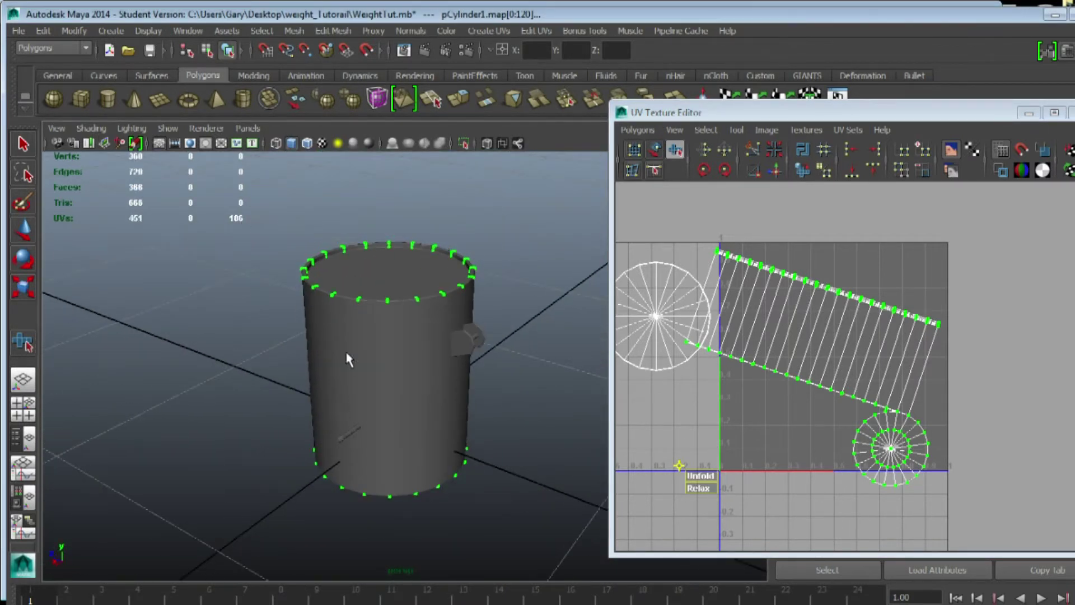
pyautogui.click(379, 364)
pyautogui.moveTo(256, 230); pyautogui.dragTo(530, 564)
pyautogui.keyDown('alt'); pyautogui.moveTo(707, 401); pyautogui.dragTo(824, 423, button='middle'); pyautogui.keyUp('alt')
pyautogui.keyDown('alt'); pyautogui.moveTo(824, 422); pyautogui.dragTo(781, 418, button='right'); pyautogui.keyUp('alt')
pyautogui.keyDown('alt'); pyautogui.moveTo(781, 418); pyautogui.dragTo(738, 427, button='middle'); pyautogui.keyUp('alt')
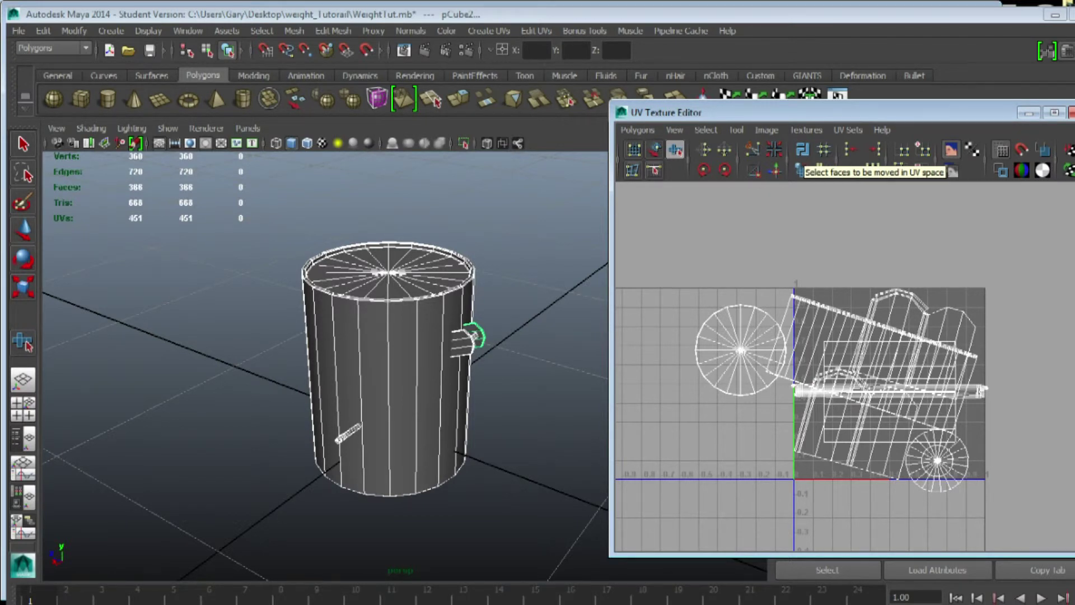
pyautogui.click(800, 170)
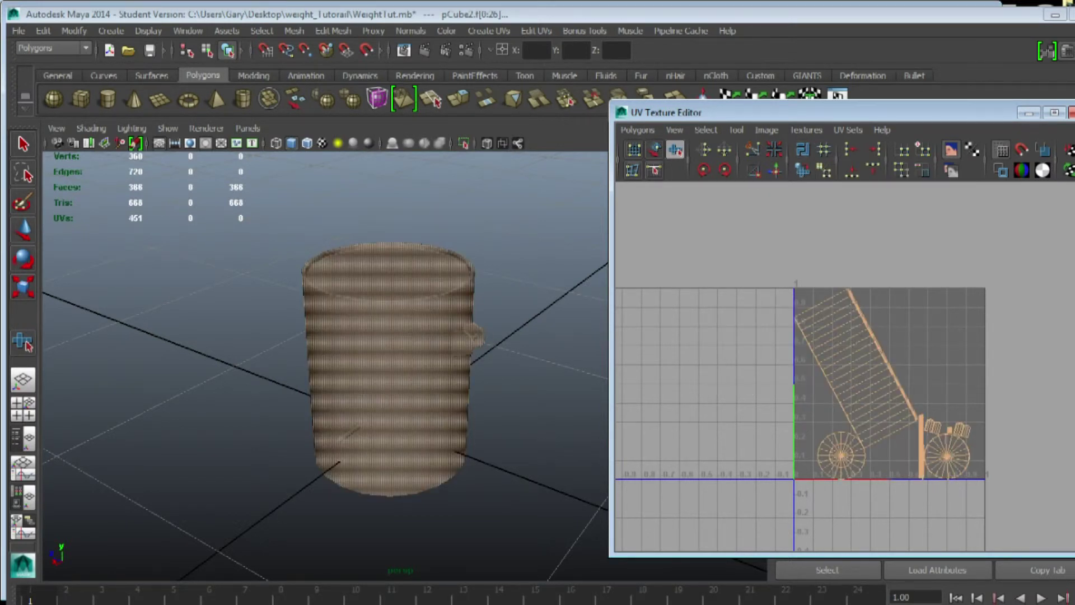
# - Set the Layout UVs shell stacking to Bounding box and apply the layout again to all parts
pyautogui.scroll(8, 925, 451)
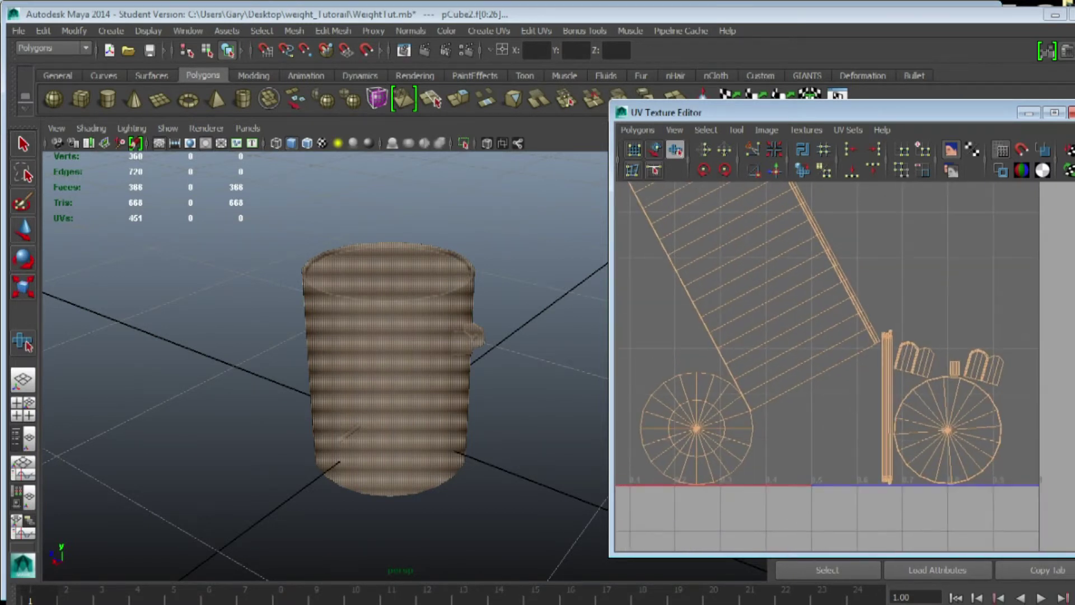
pyautogui.scroll(-8, 885, 513)
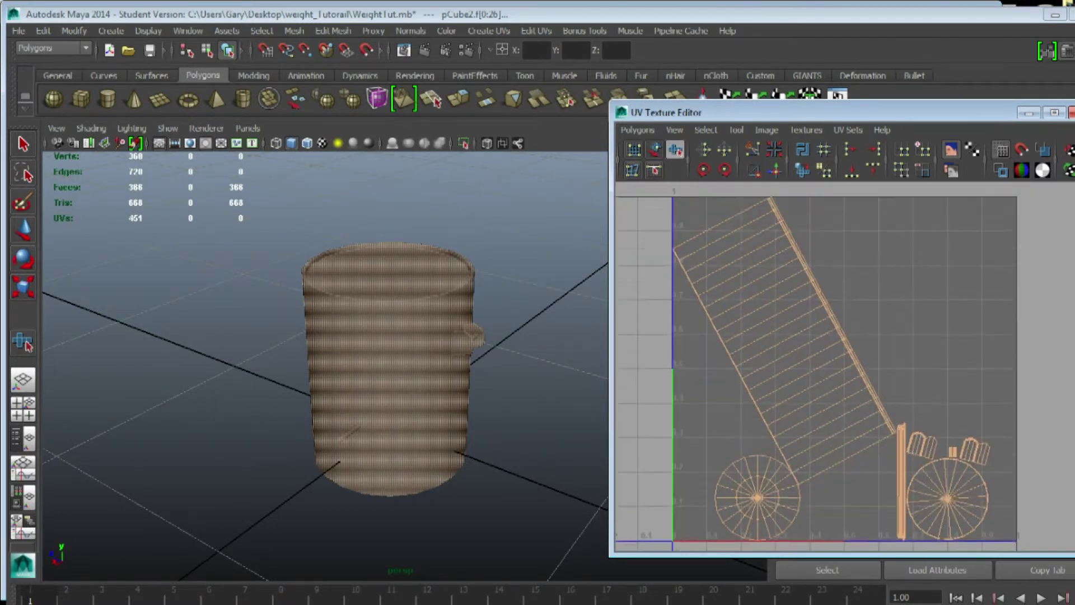
pyautogui.keyDown('alt'); pyautogui.moveTo(862, 426); pyautogui.dragTo(884, 375, button='middle'); pyautogui.keyUp('alt')
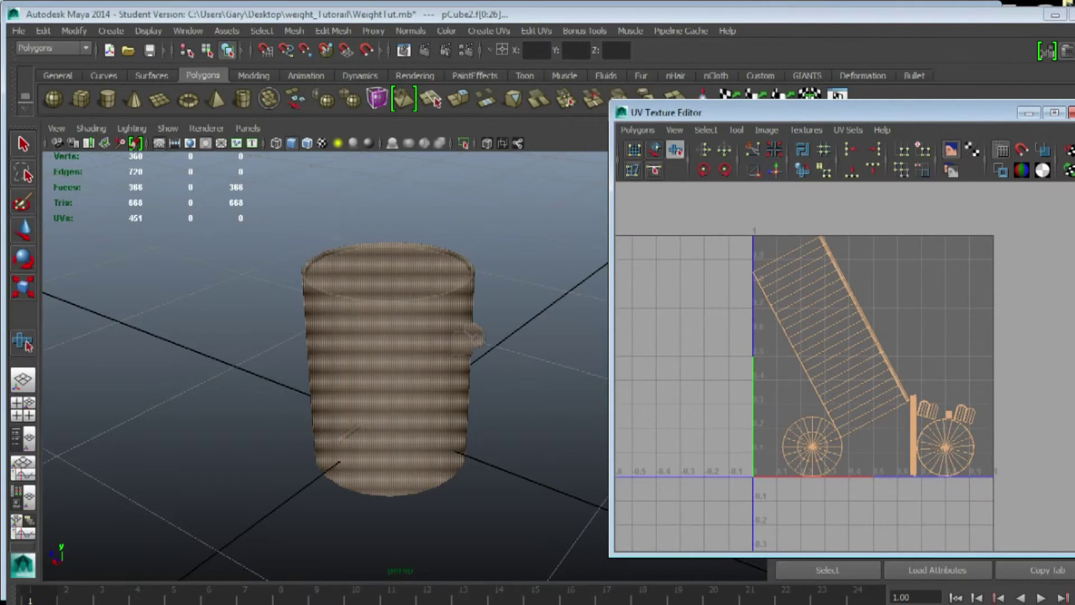
pyautogui.rightClick(803, 150)
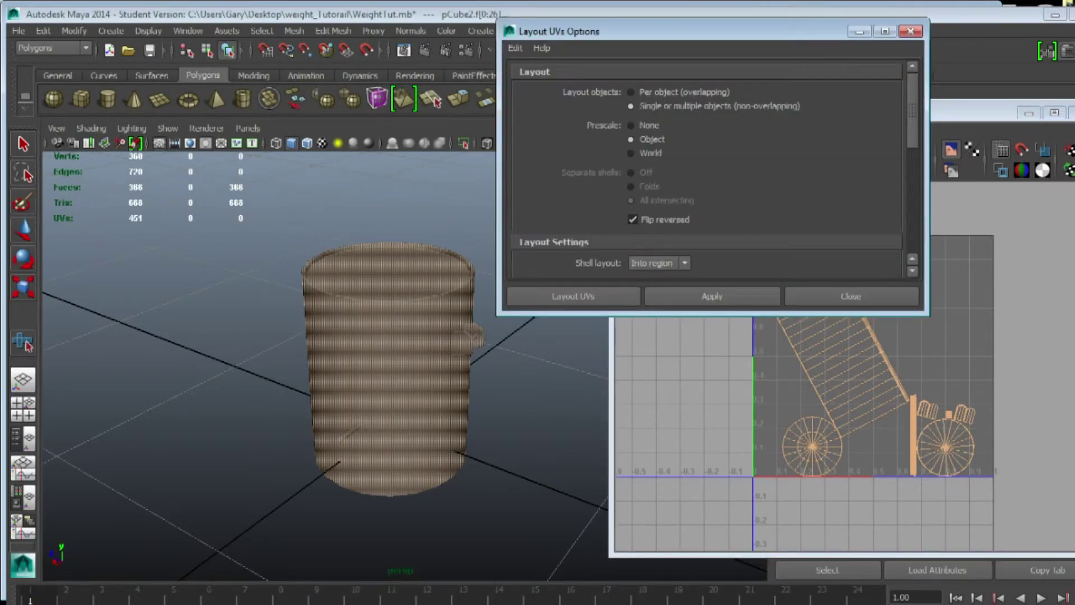
pyautogui.scroll(-5, 705, 168)
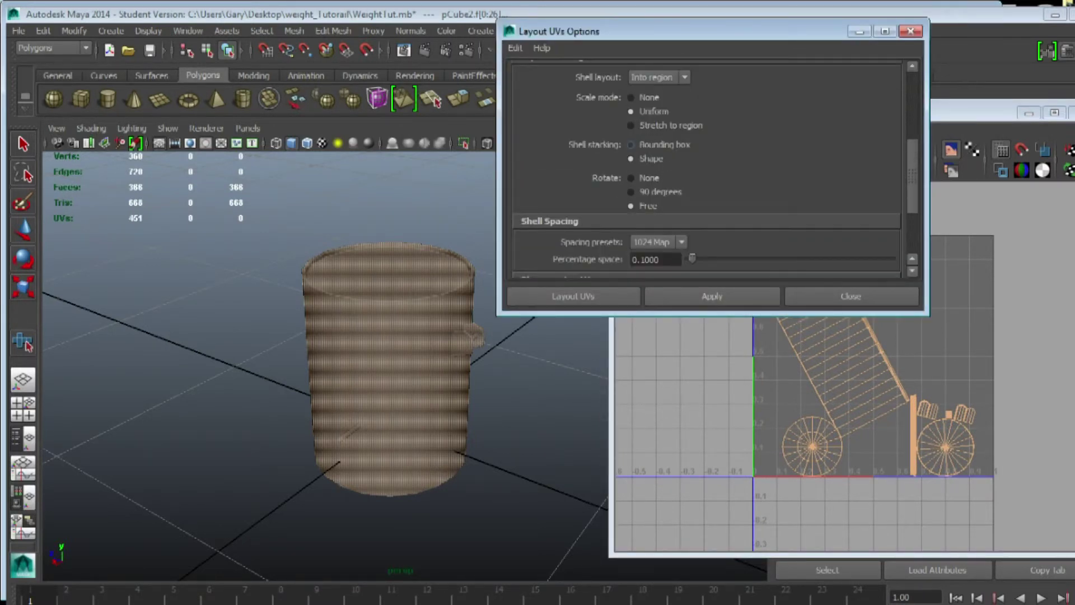
pyautogui.scroll(-2, 705, 168)
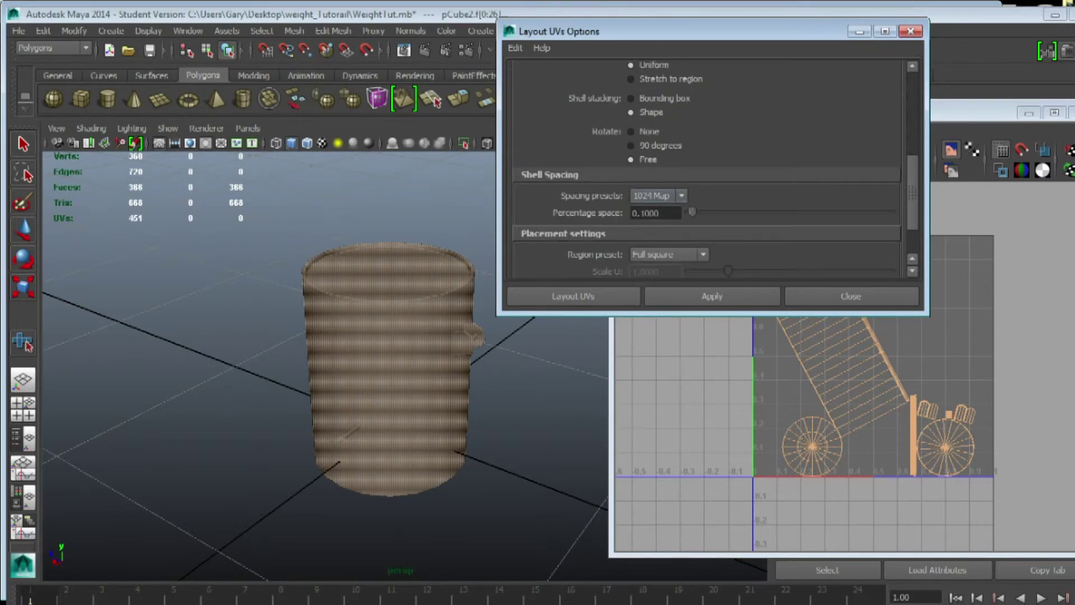
pyautogui.scroll(2, 630, 144)
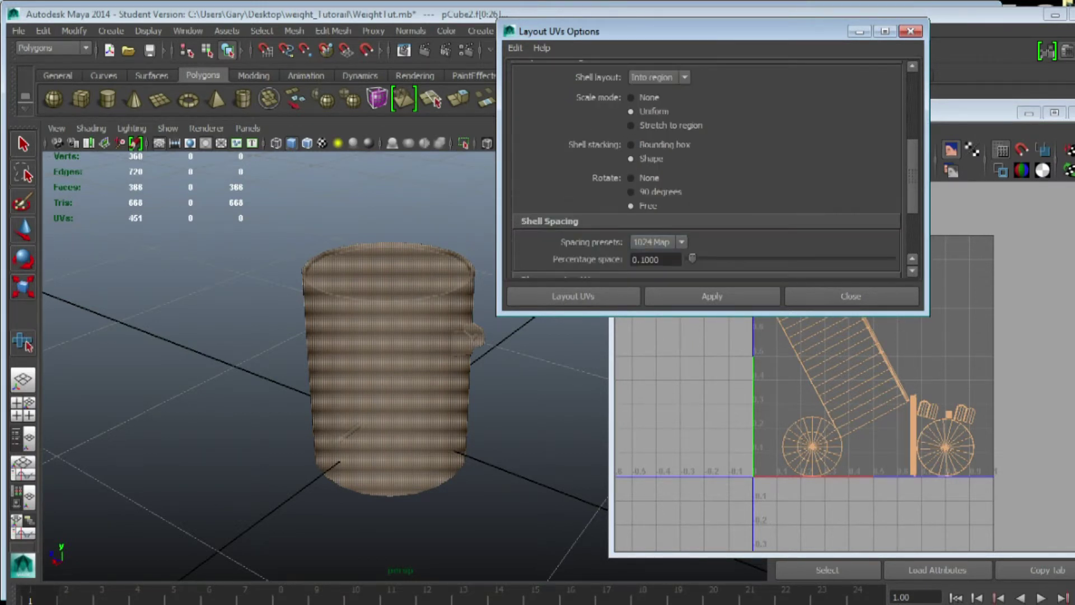
pyautogui.click(630, 144)
pyautogui.click(712, 295)
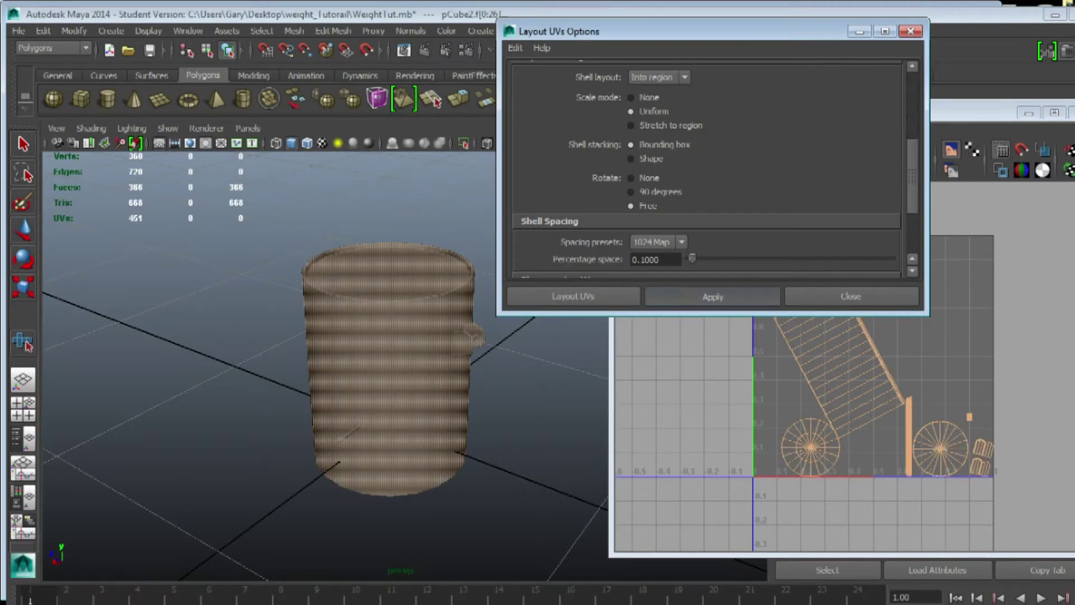
pyautogui.scroll(2, 631, 168)
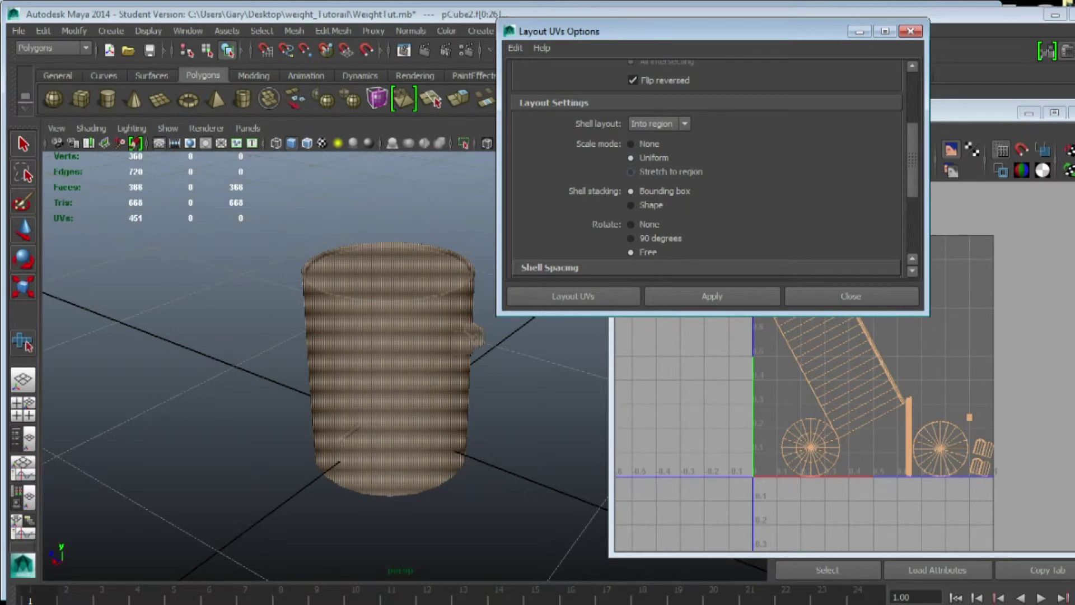
# - Set the Layout UVs shell stacking to Shape, apply the layout to all parts and close the layout options
pyautogui.click(630, 205)
pyautogui.click(712, 296)
pyautogui.click(712, 296)
pyautogui.click(851, 296)
pyautogui.scroll(-2, 847, 374)
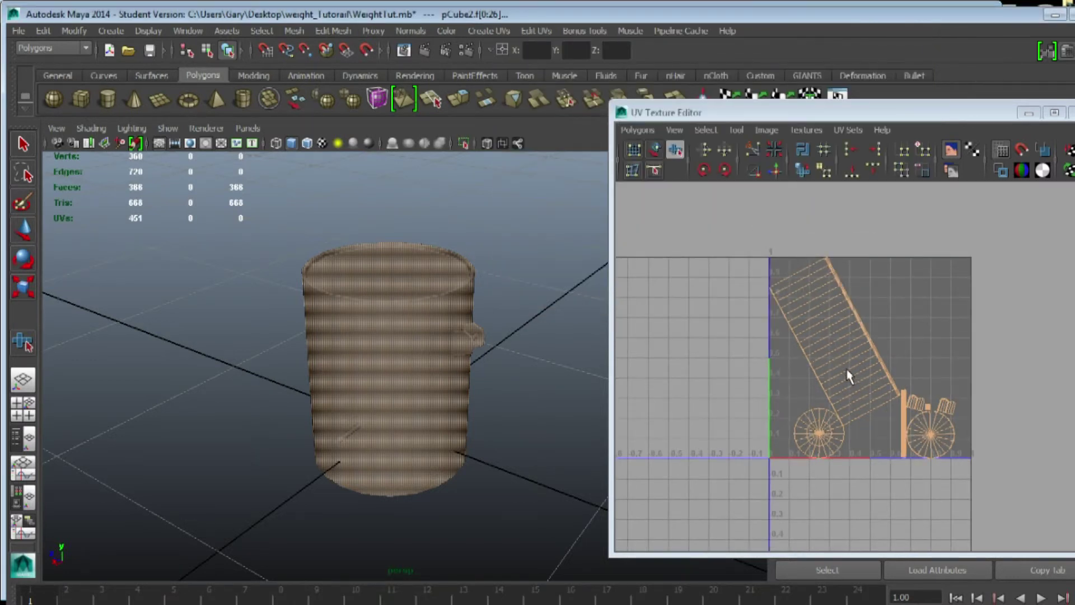
pyautogui.keyDown('alt'); pyautogui.moveTo(847, 375); pyautogui.dragTo(788, 324, button='middle'); pyautogui.keyUp('alt')
pyautogui.scroll(3, 826, 353)
pyautogui.scroll(6, 846, 366)
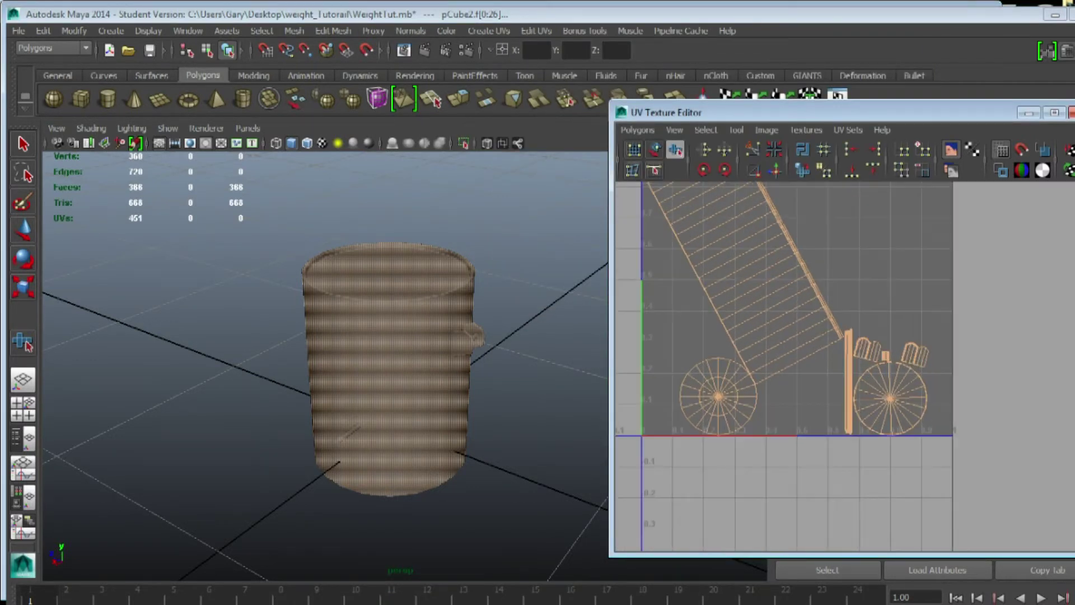
pyautogui.keyDown('alt'); pyautogui.moveTo(846, 366); pyautogui.dragTo(789, 399, button='middle'); pyautogui.keyUp('alt')
pyautogui.scroll(-2, 789, 399)
pyautogui.scroll(-3, 845, 364)
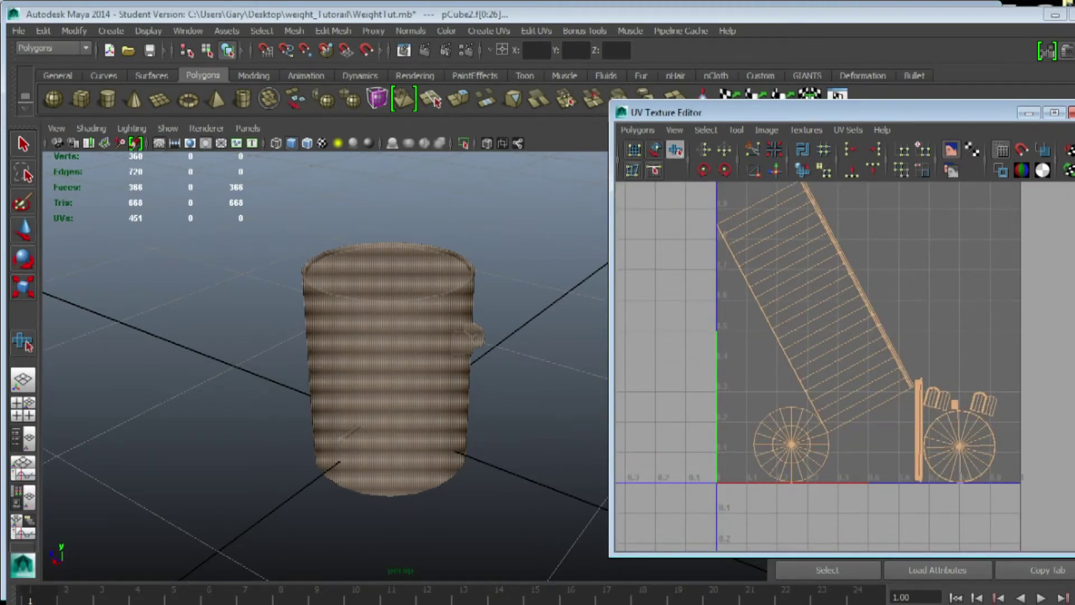
# - Select the connected side wall and bottom cap UV shell, rotate it upright and move it against the 0 to 1 space's left edge
pyautogui.moveTo(802, 291); pyautogui.dragTo(865, 262)
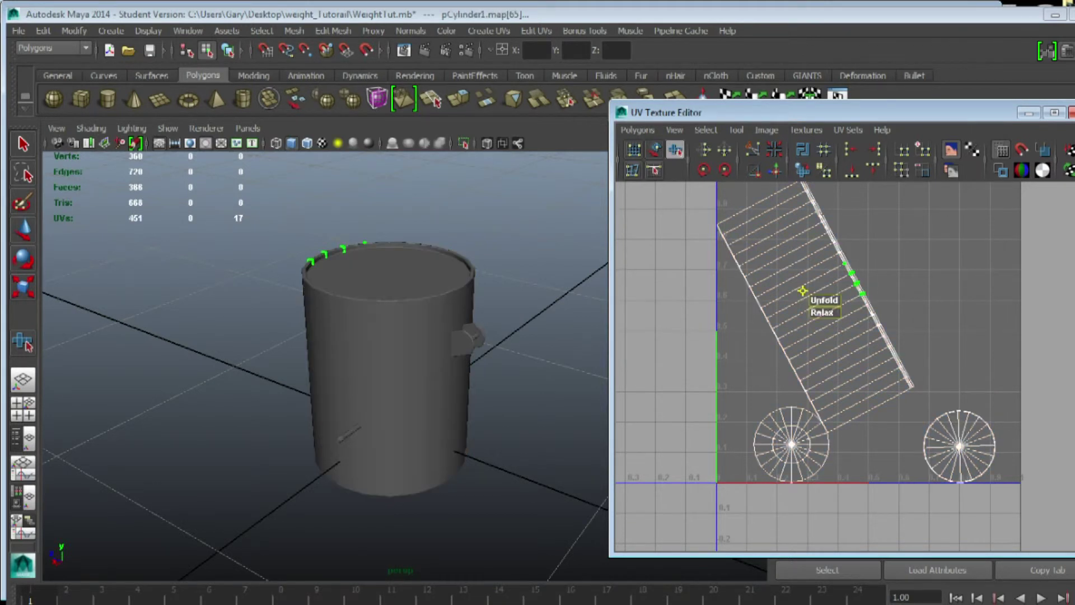
pyautogui.keyDown('shift'); pyautogui.moveTo(802, 291); pyautogui.dragTo(675, 477, button='right'); pyautogui.keyUp('shift')
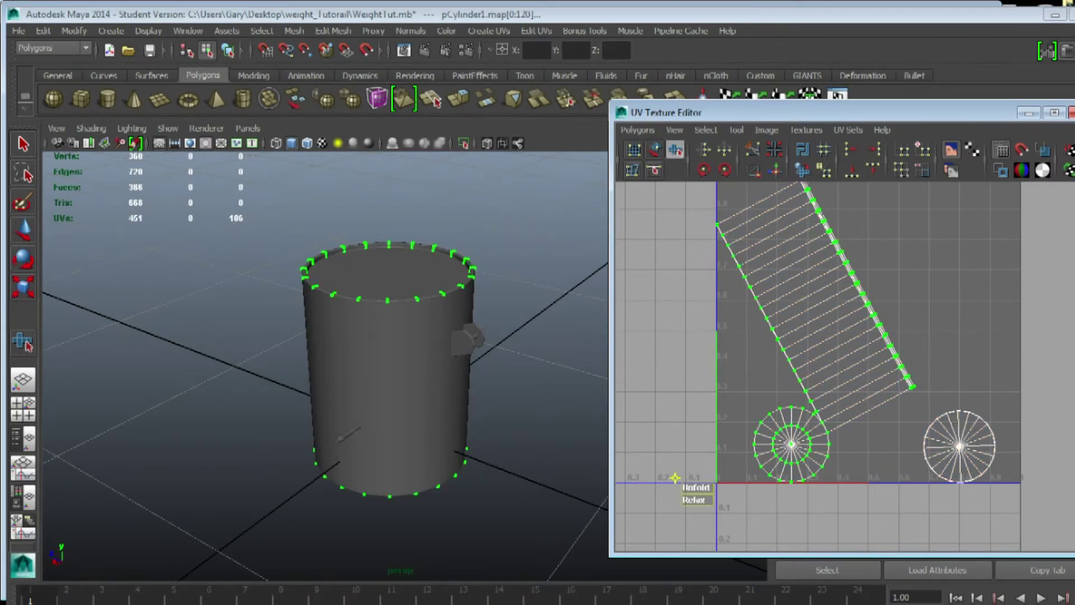
pyautogui.press('e')
pyautogui.moveTo(779, 271); pyautogui.dragTo(819, 400)
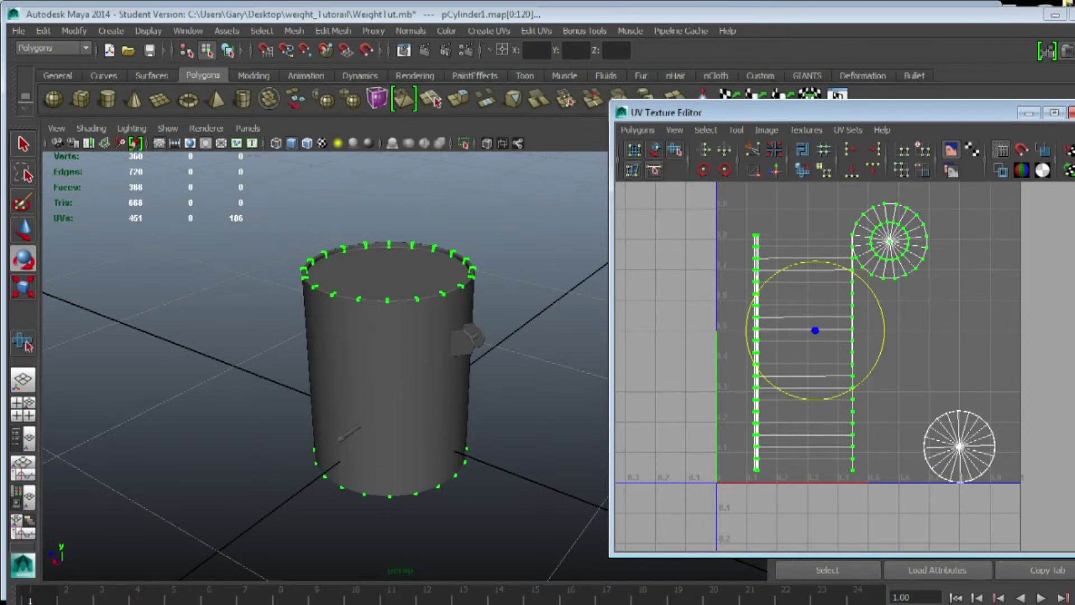
pyautogui.moveTo(819, 400); pyautogui.dragTo(820, 400)
pyautogui.press('w')
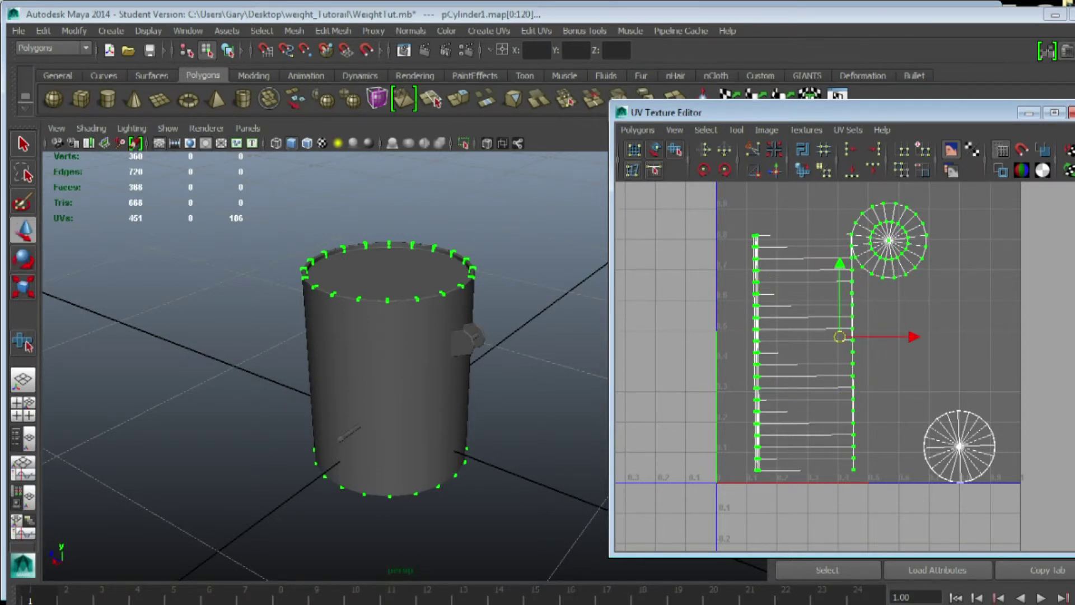
pyautogui.moveTo(839, 337); pyautogui.dragTo(806, 344)
pyautogui.click(896, 358)
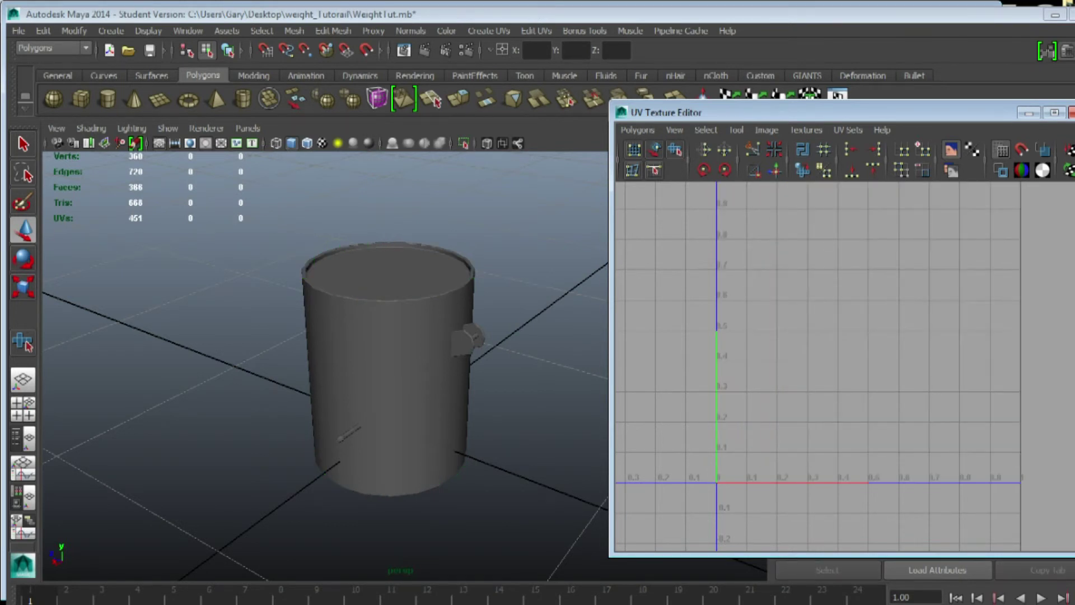
# - Reselect all parts of the weight and move the thin rod's long UV shell next to the side wall shell
pyautogui.moveTo(256, 196); pyautogui.dragTo(551, 531)
pyautogui.keyDown('alt'); pyautogui.moveTo(885, 367); pyautogui.dragTo(815, 329, button='middle'); pyautogui.keyUp('alt')
pyautogui.scroll(4, 828, 350)
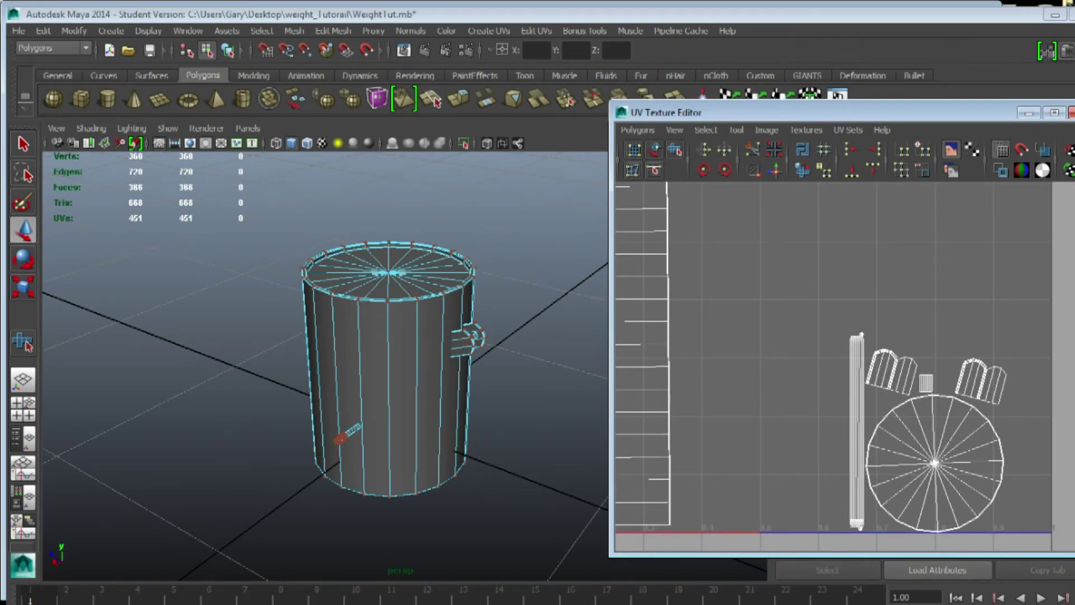
pyautogui.moveTo(845, 328); pyautogui.dragTo(867, 344)
pyautogui.keyDown('shift'); pyautogui.moveTo(842, 515); pyautogui.dragTo(870, 531); pyautogui.keyUp('shift')
pyautogui.scroll(-2, 857, 357)
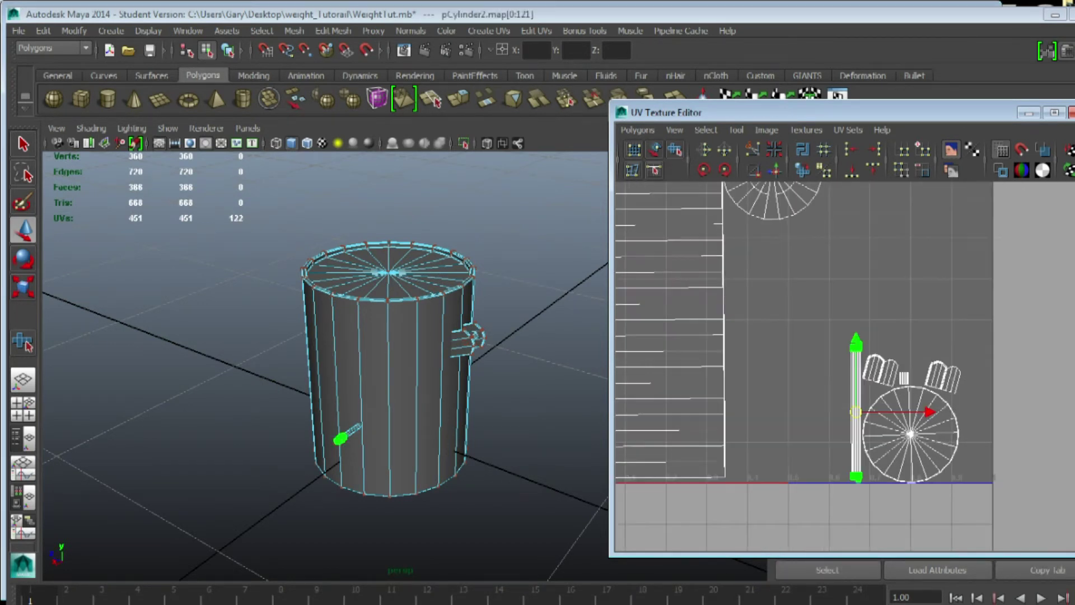
pyautogui.moveTo(856, 411); pyautogui.dragTo(752, 360)
pyautogui.press('r')
pyautogui.press('e')
pyautogui.press('w')
pyautogui.scroll(-2, 738, 426)
pyautogui.keyDown('alt'); pyautogui.moveTo(752, 360); pyautogui.dragTo(740, 408, button='middle'); pyautogui.keyUp('alt')
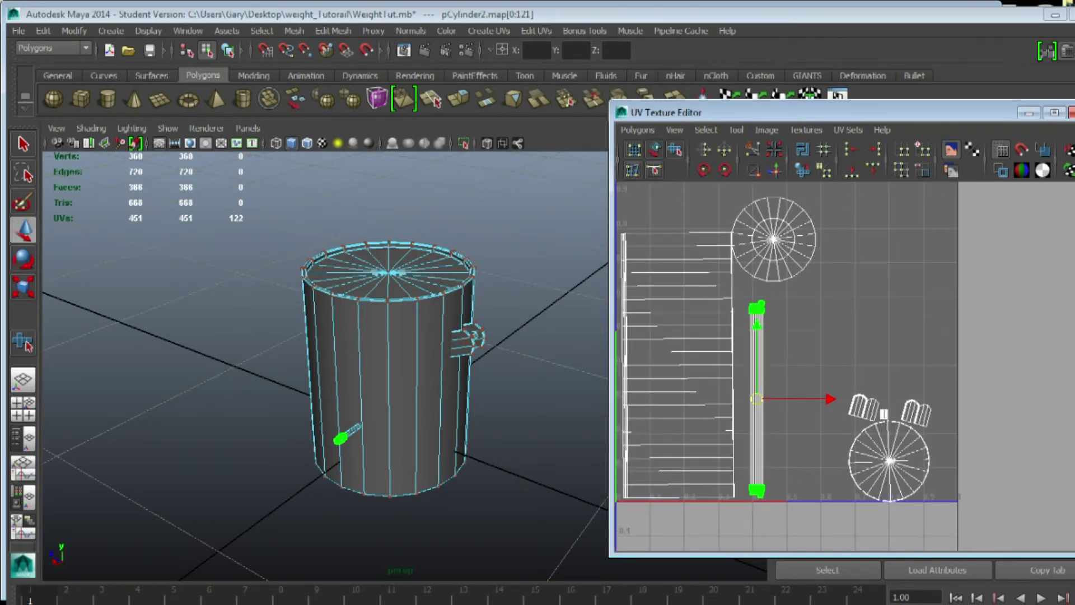
# - Select the UV shells of both rounded handle bracket parts, rotate them about a quarter turn and move them away from the round cap
pyautogui.moveTo(852, 384); pyautogui.dragTo(888, 344)
pyautogui.hotkey('shift', '.')
pyautogui.hotkey('shift', '.')
pyautogui.hotkey('shift', '.')
pyautogui.click(704, 169)
pyautogui.click(704, 169)
pyautogui.moveTo(887, 343); pyautogui.dragTo(927, 376)
# - Move the separate round cap shell up into free space and place the small pin's shell beside the lower end of the rod shell
pyautogui.moveTo(840, 494); pyautogui.dragTo(832, 350)
pyautogui.hotkey('shift', '.')
pyautogui.hotkey('shift', '.')
pyautogui.moveTo(872, 402); pyautogui.dragTo(896, 427)
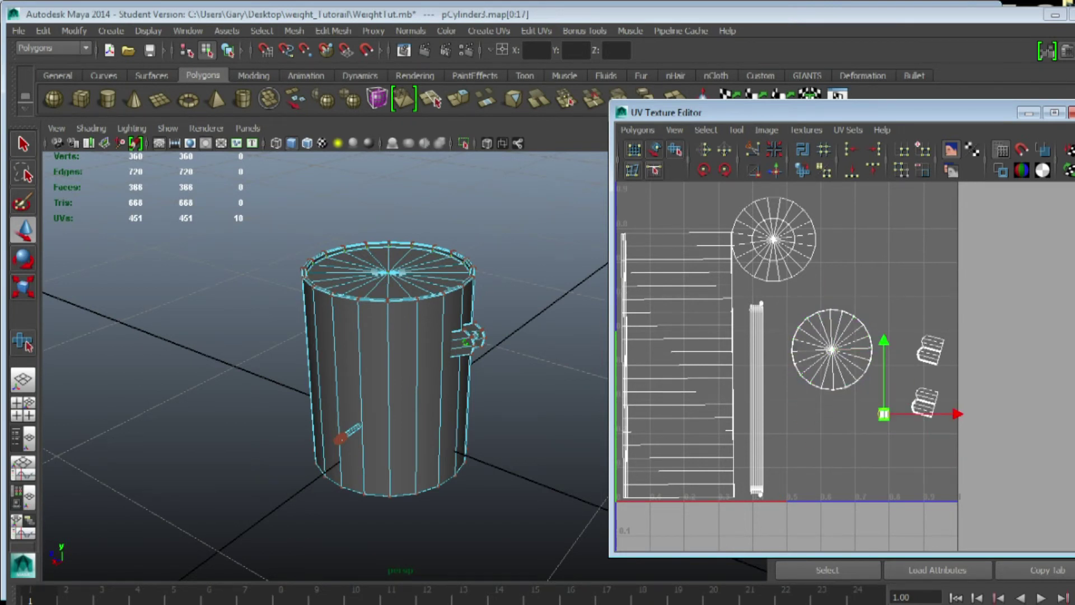
pyautogui.scroll(3, 854, 366)
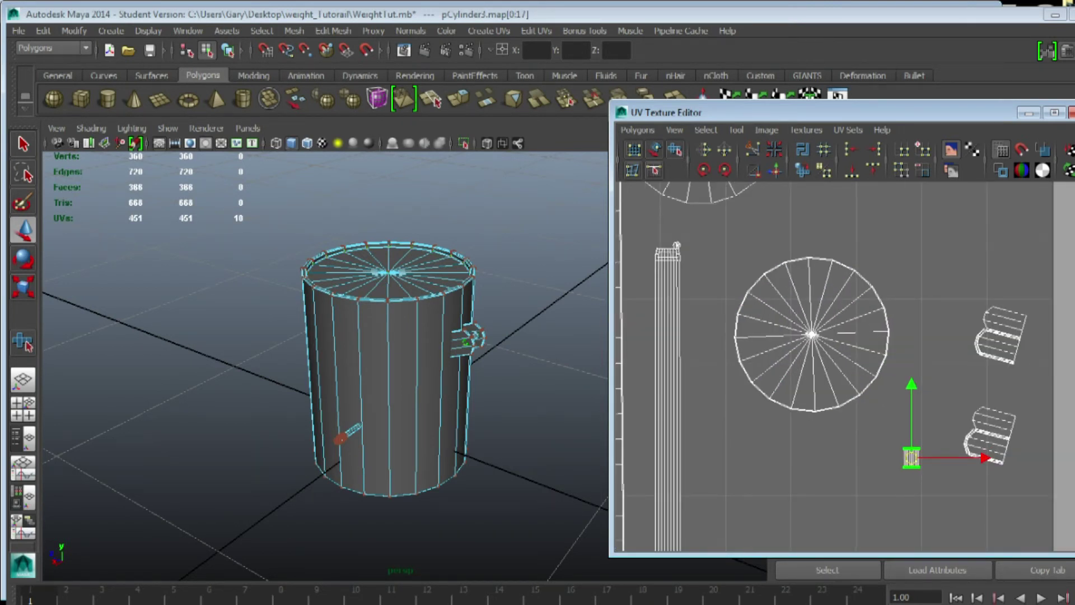
pyautogui.keyDown('alt'); pyautogui.moveTo(854, 365); pyautogui.dragTo(829, 277, button='middle'); pyautogui.keyUp('alt')
pyautogui.moveTo(887, 368); pyautogui.dragTo(667, 496)
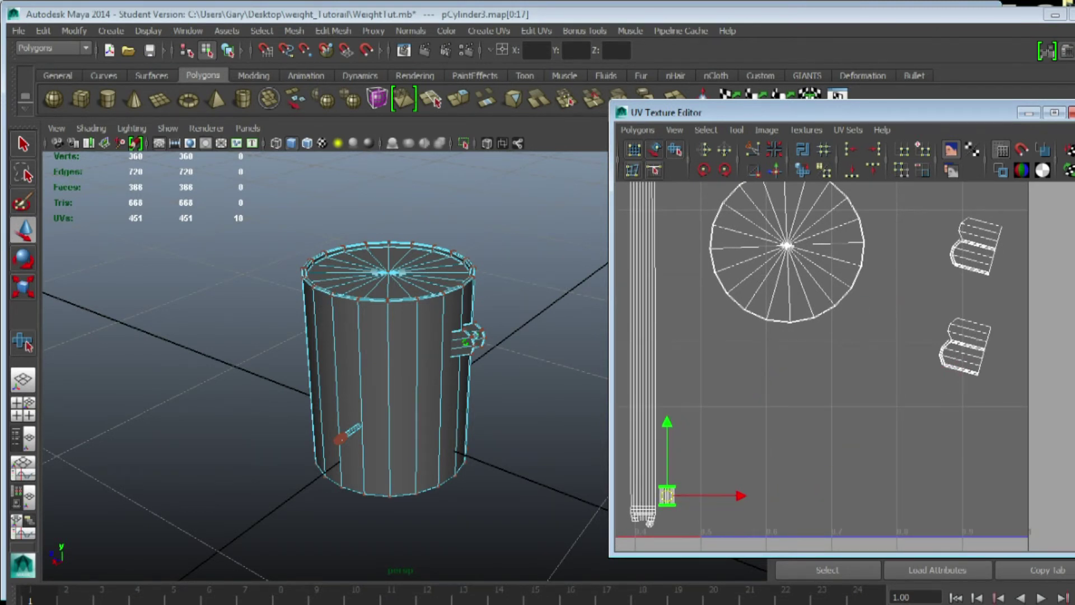
# - Arrange the two handle bracket UV shells side by side and move them together into the lower right of the 0 to 1 space
pyautogui.moveTo(932, 215); pyautogui.dragTo(1006, 299)
pyautogui.moveTo(976, 246); pyautogui.dragTo(915, 333)
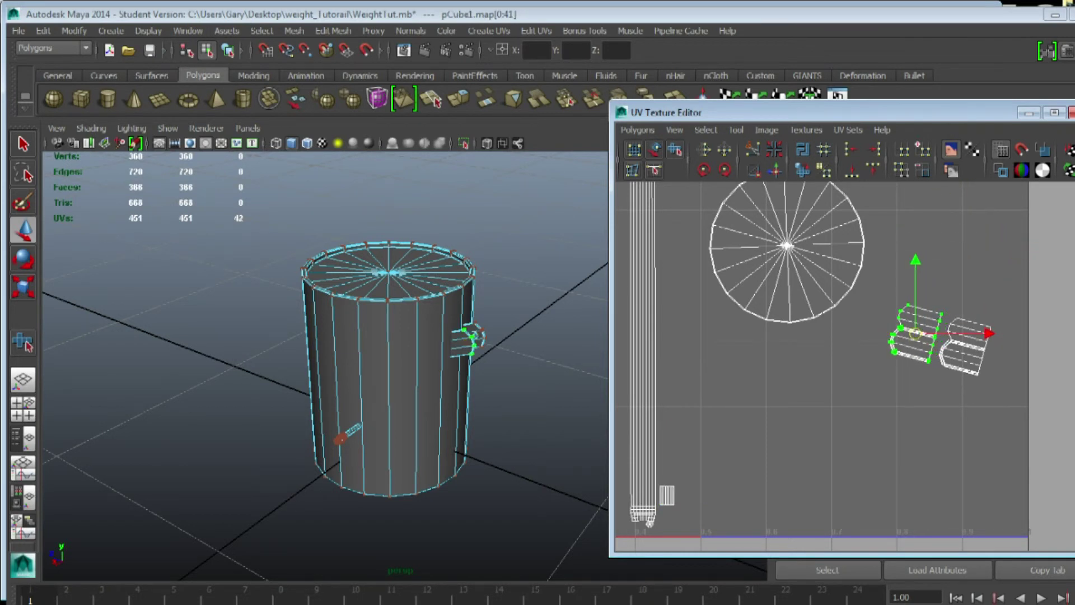
pyautogui.moveTo(989, 402); pyautogui.dragTo(1002, 405)
pyautogui.moveTo(940, 340); pyautogui.dragTo(882, 483)
pyautogui.keyDown('alt'); pyautogui.moveTo(882, 483); pyautogui.dragTo(859, 495, button='middle'); pyautogui.keyUp('alt')
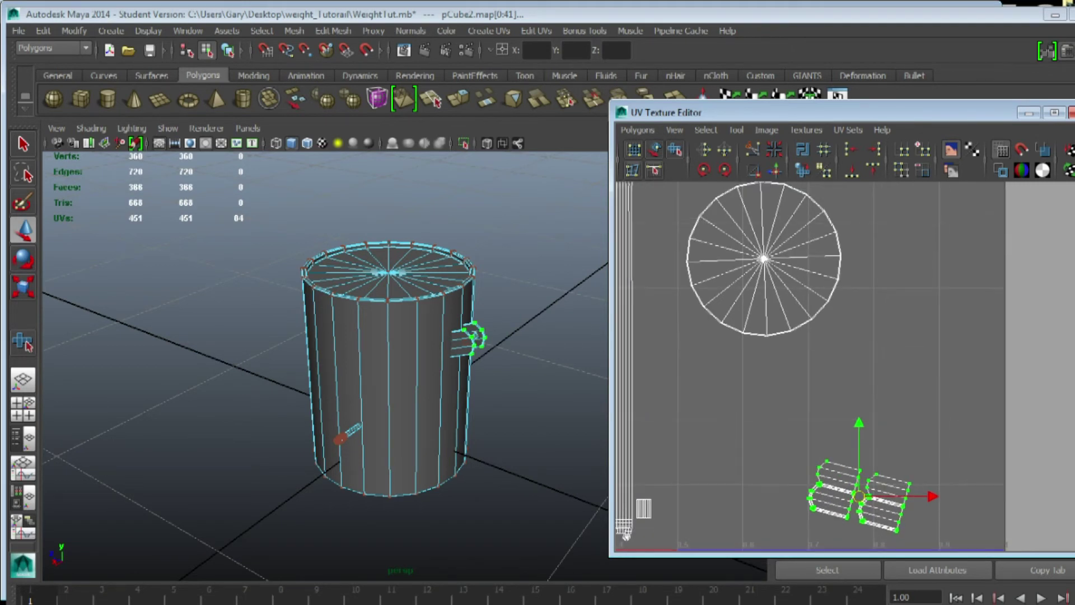
pyautogui.scroll(-1, 859, 495)
pyautogui.keyDown('alt'); pyautogui.moveTo(859, 448); pyautogui.dragTo(981, 506, button='middle'); pyautogui.keyUp('alt')
pyautogui.scroll(-1, 980, 505)
pyautogui.keyDown('alt'); pyautogui.moveTo(951, 436); pyautogui.dragTo(949, 403, button='middle'); pyautogui.keyUp('alt')
pyautogui.scroll(-1, 974, 501)
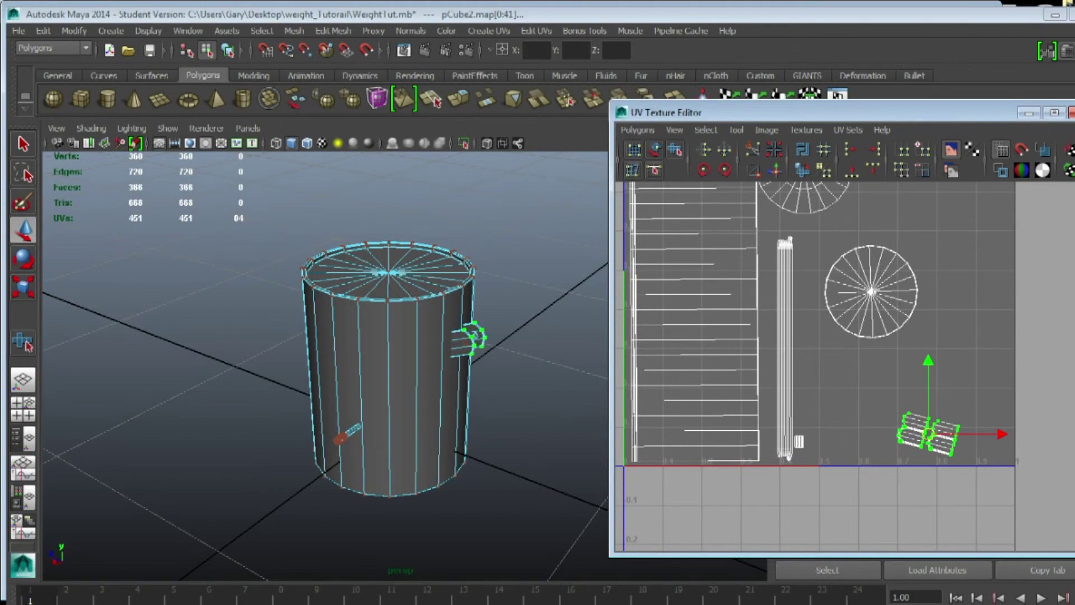
# - Return to object selection, select every part of the weight and convert the selection to UVs
pyautogui.scroll(-3, 818, 363)
pyautogui.click(200, 200)
pyautogui.moveTo(200, 200); pyautogui.dragTo(539, 534)
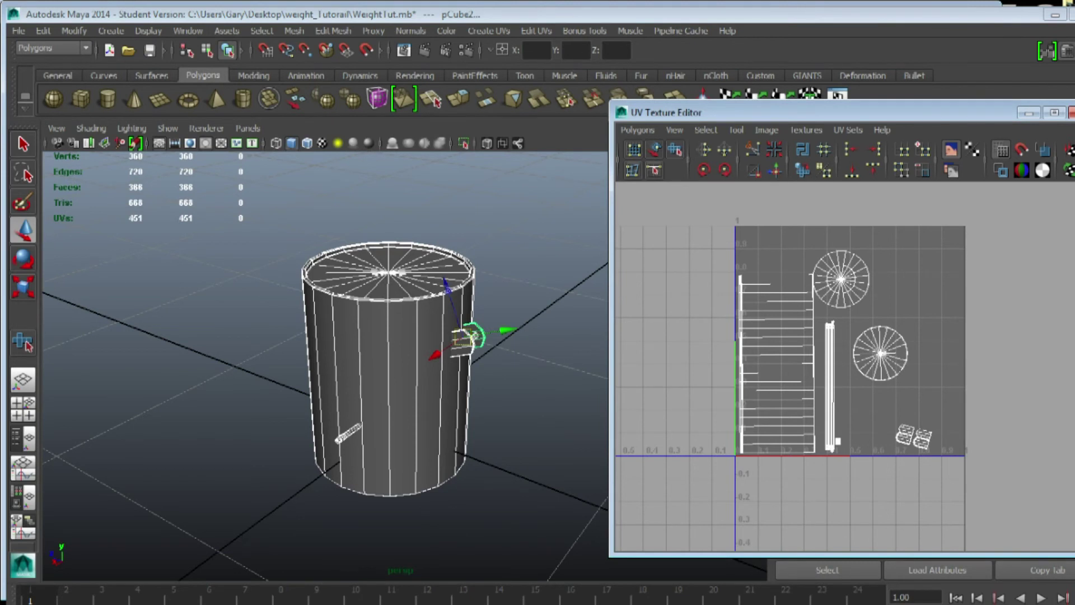
pyautogui.hotkey('ctrl', 'F12')
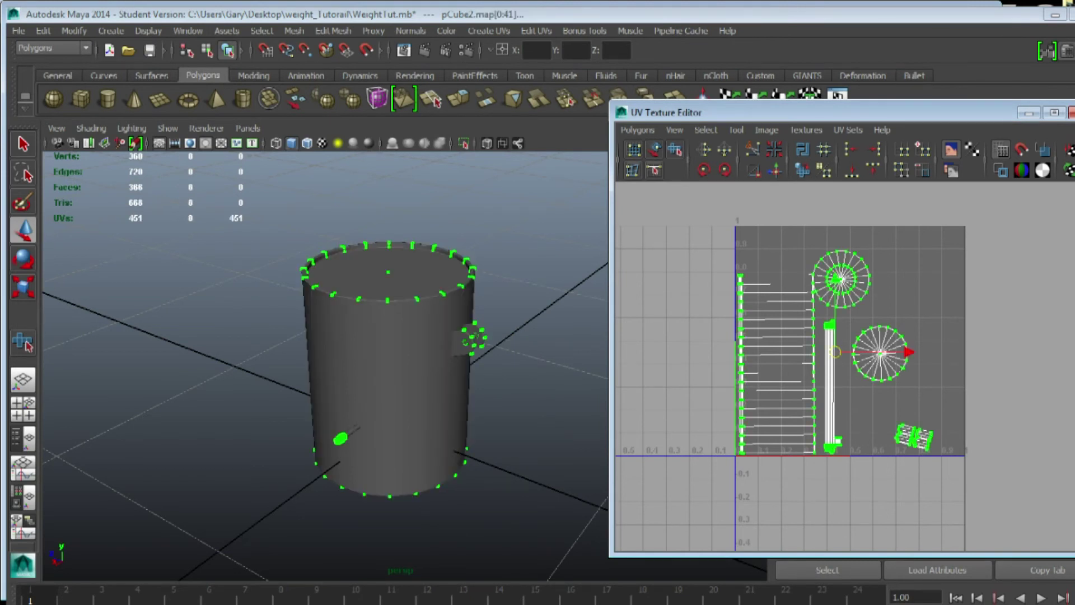
# - Create a UV snapshot of the selected shells named outUV in the project's images folder at 1024 by 1024 pixels
pyautogui.click(637, 129)
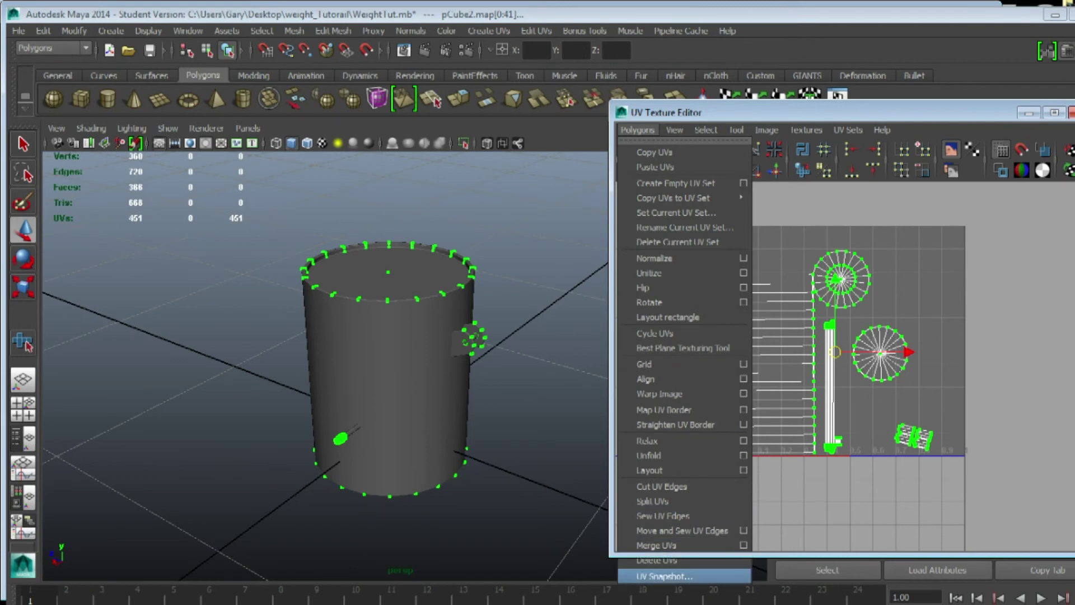
pyautogui.click(665, 576)
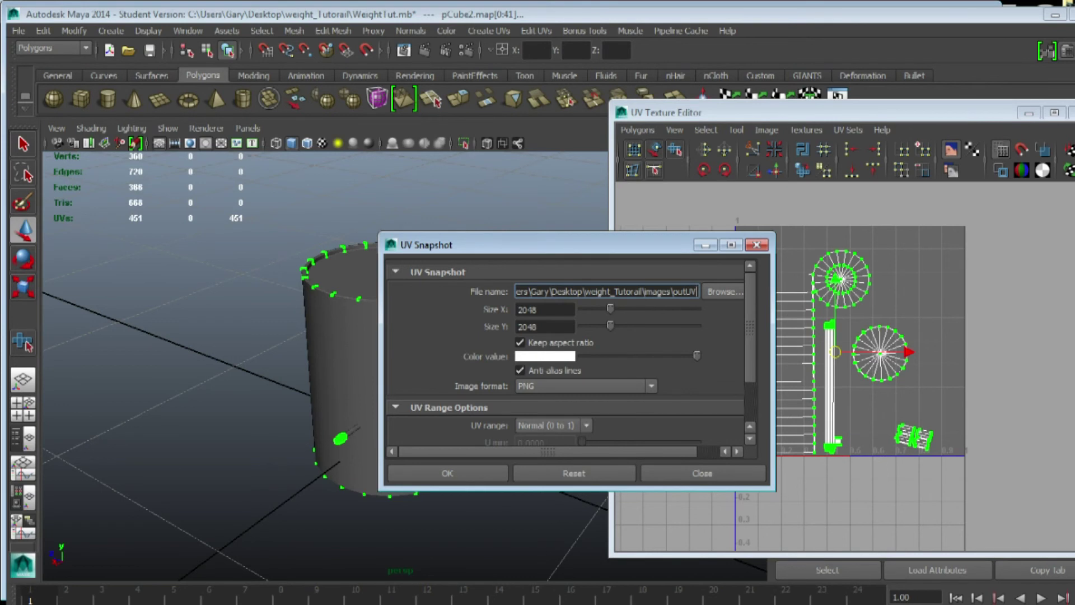
pyautogui.press('Tab')
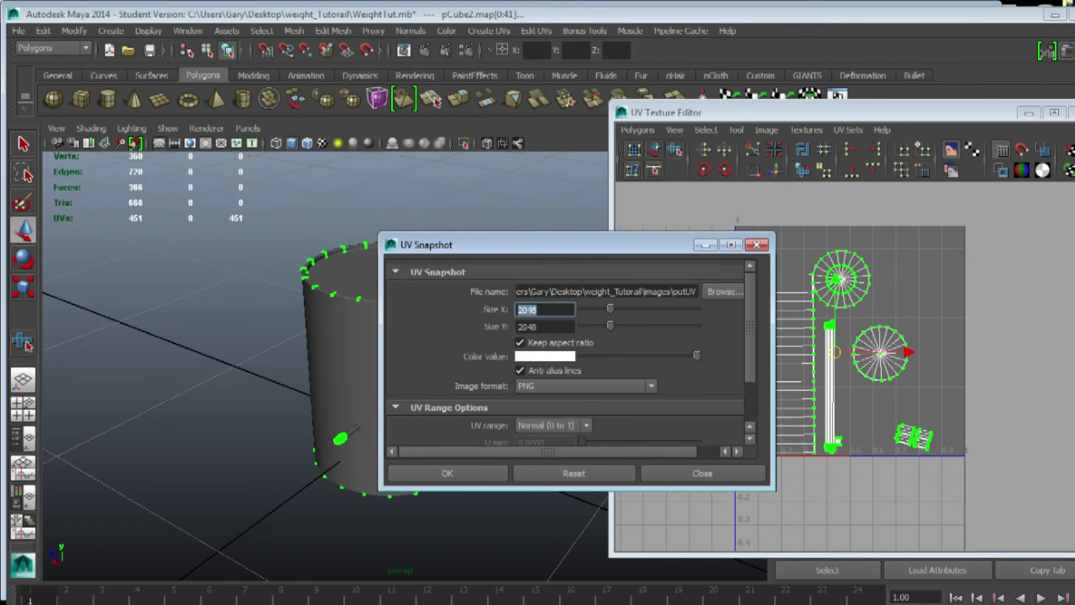
pyautogui.write('1024')
pyautogui.press('Return')
pyautogui.moveTo(678, 292); pyautogui.dragTo(692, 292)
pyautogui.click(694, 291)
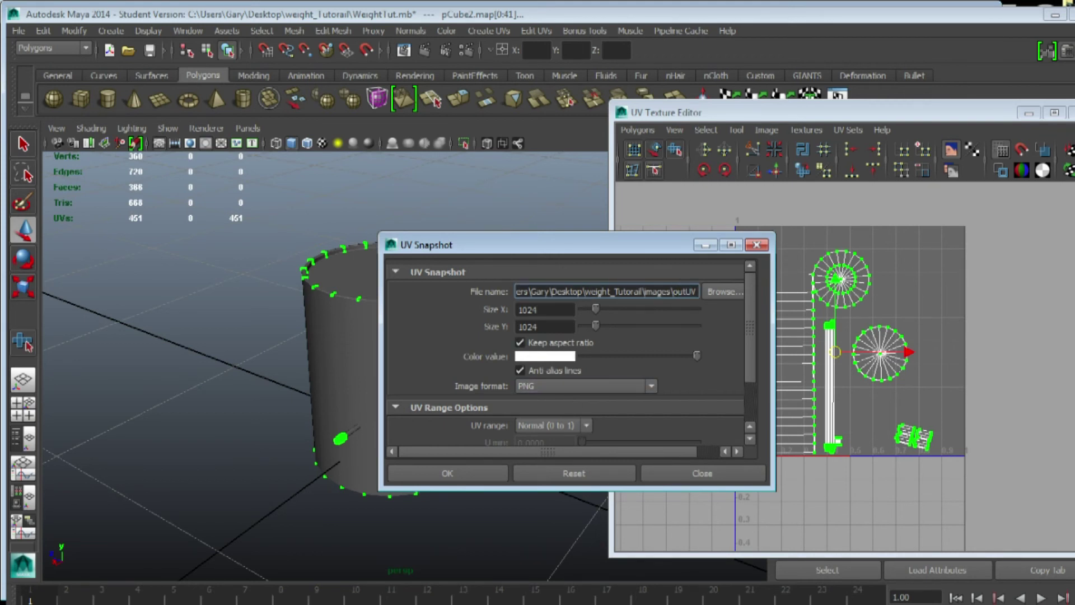
pyautogui.scroll(-3, 691, 292)
pyautogui.click(425, 473)
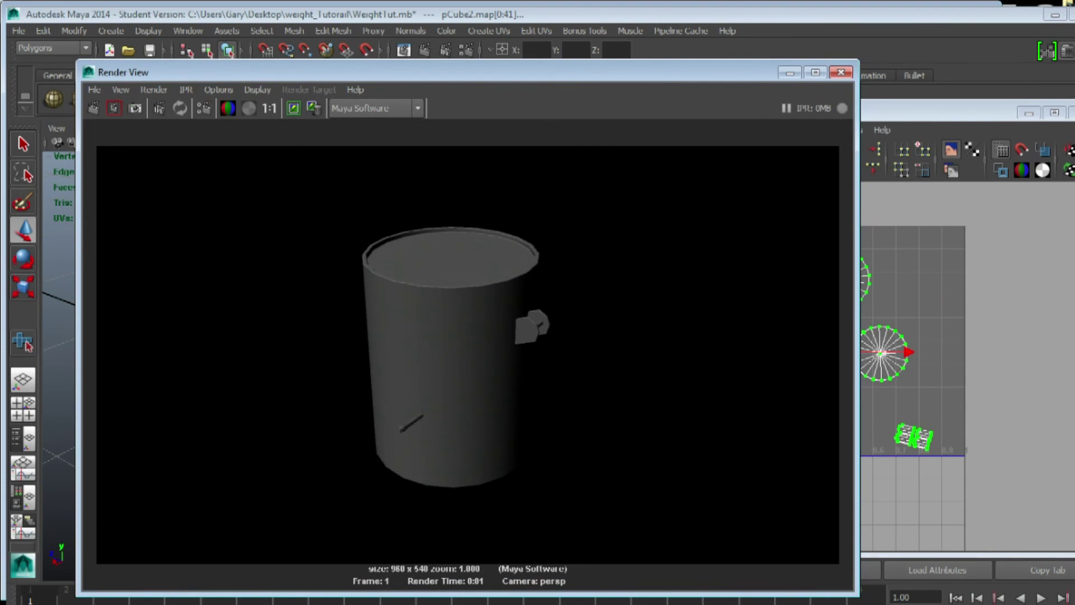
# - Close the Render View and export the UV snapshot again with the existing settings
pyautogui.click(840, 72)
pyautogui.click(637, 129)
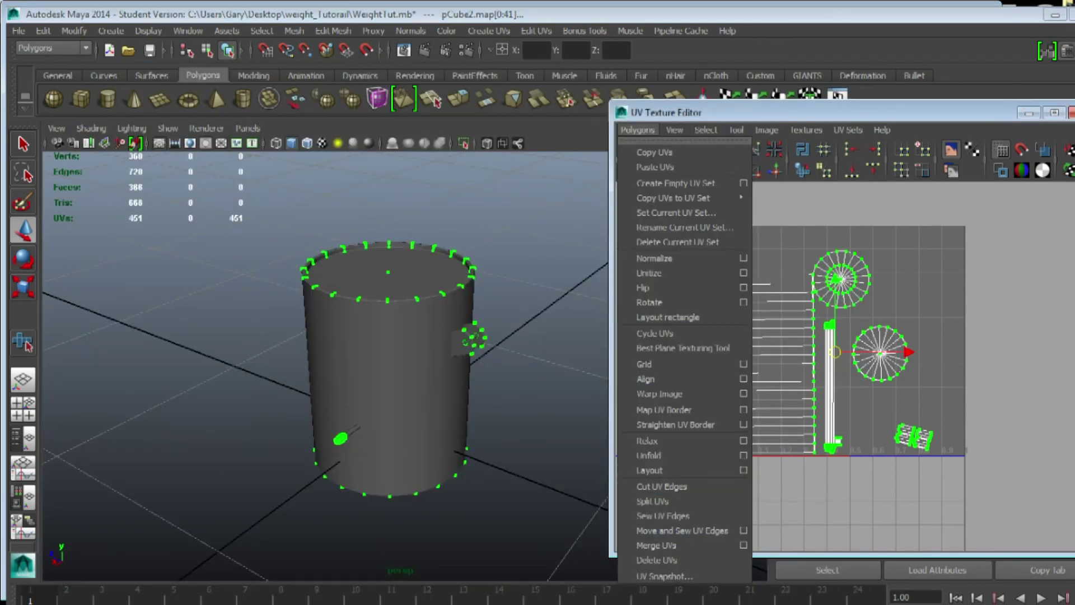
pyautogui.click(664, 575)
pyautogui.click(447, 473)
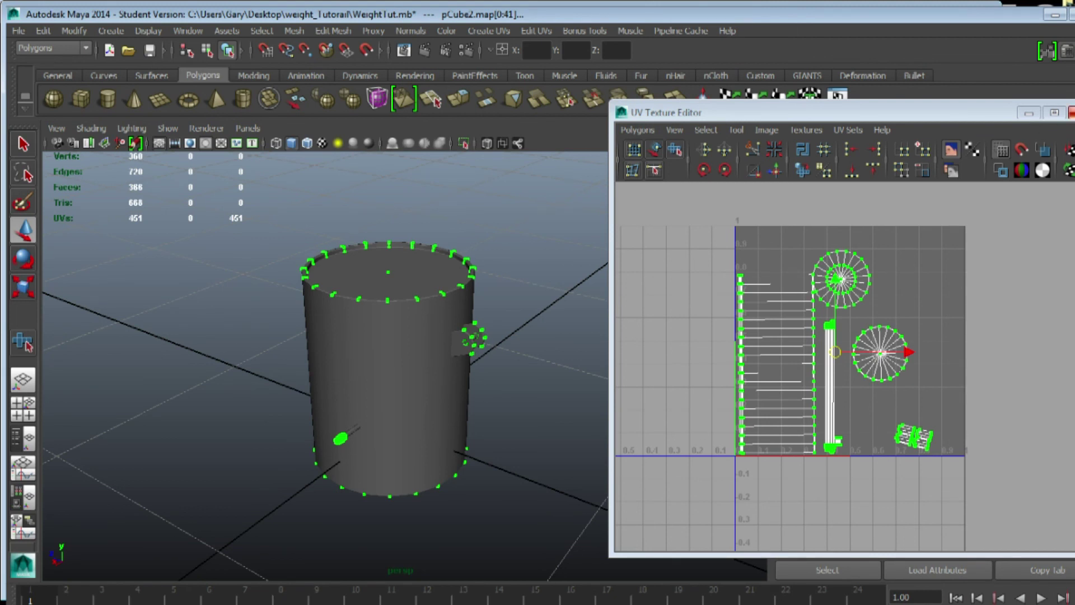
# - Close the UV Texture Editor, deselect everything and save the scene
pyautogui.click(1070, 112)
pyautogui.click(654, 365)
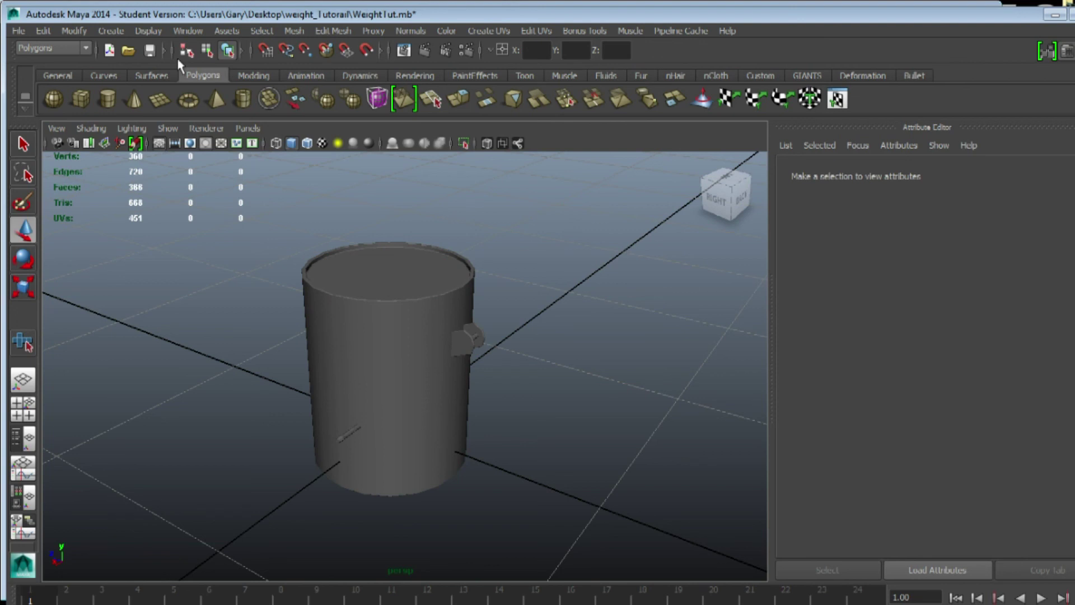
pyautogui.click(149, 51)
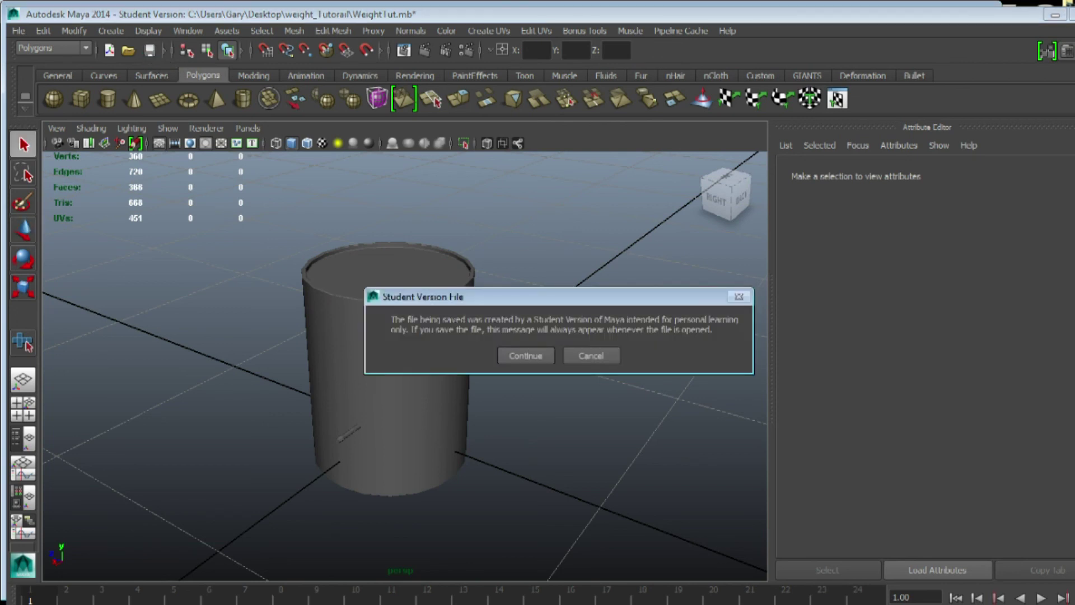